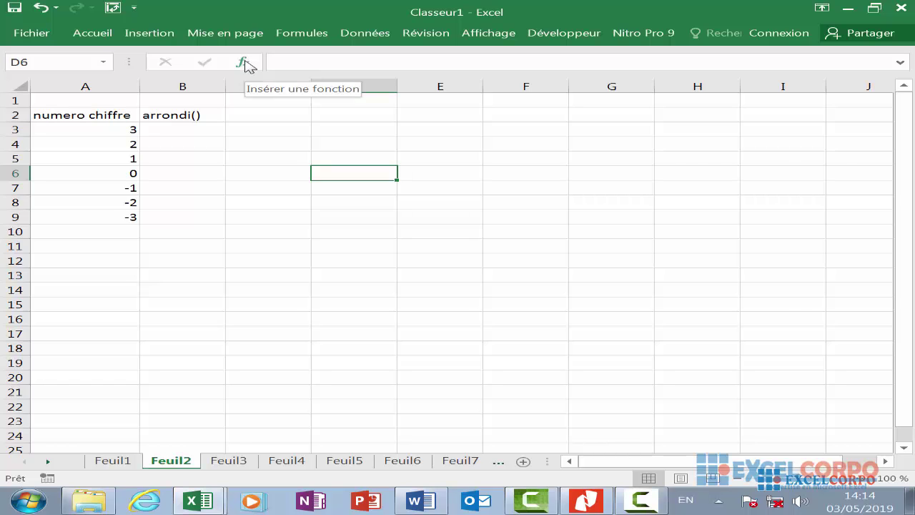
# Open Insert Function for cell D6 and filter the category to Math & Trigo.
pyautogui.click(244, 63)
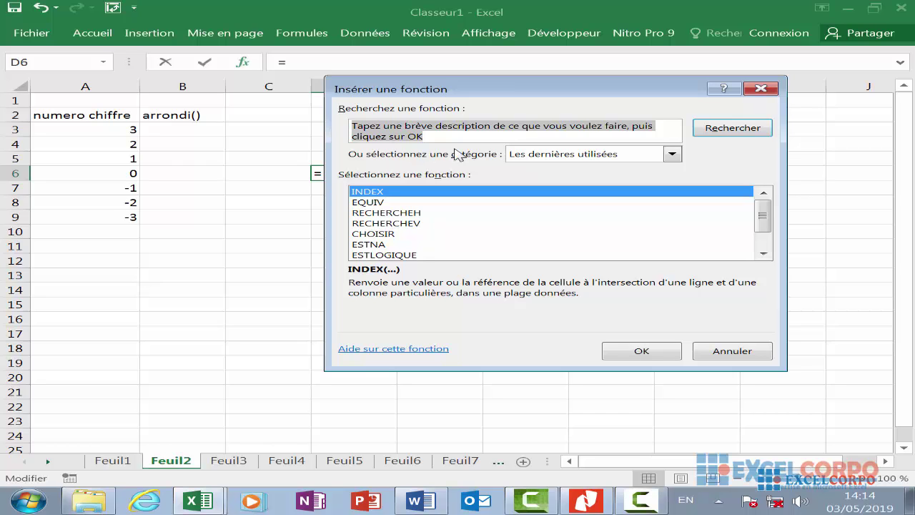
pyautogui.click(673, 153)
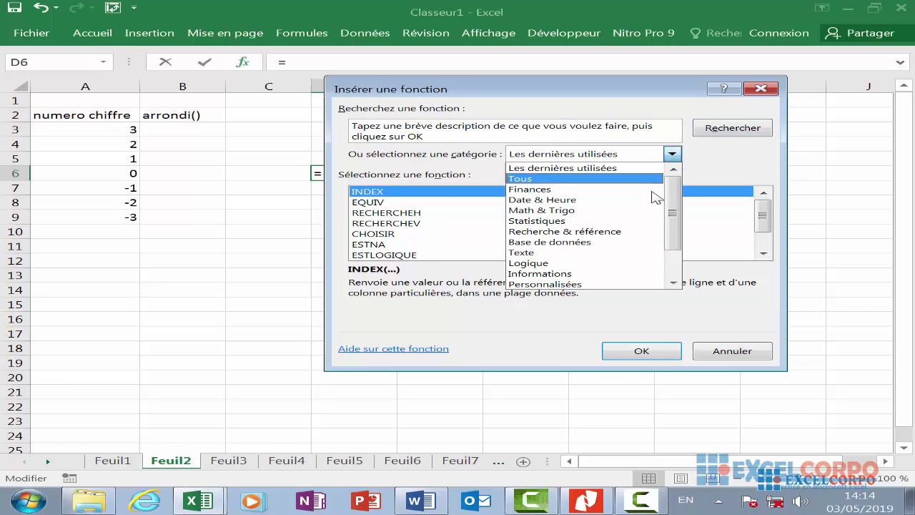
pyautogui.click(616, 212)
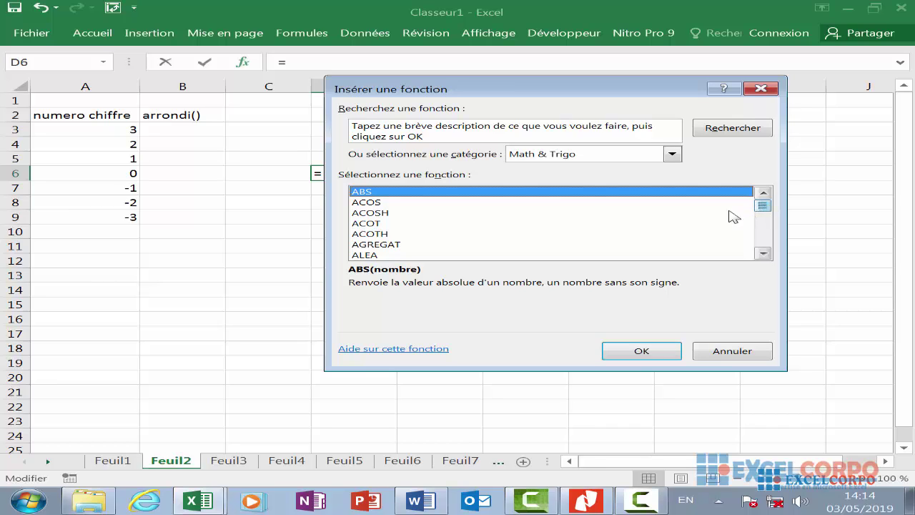
pyautogui.click(610, 213)
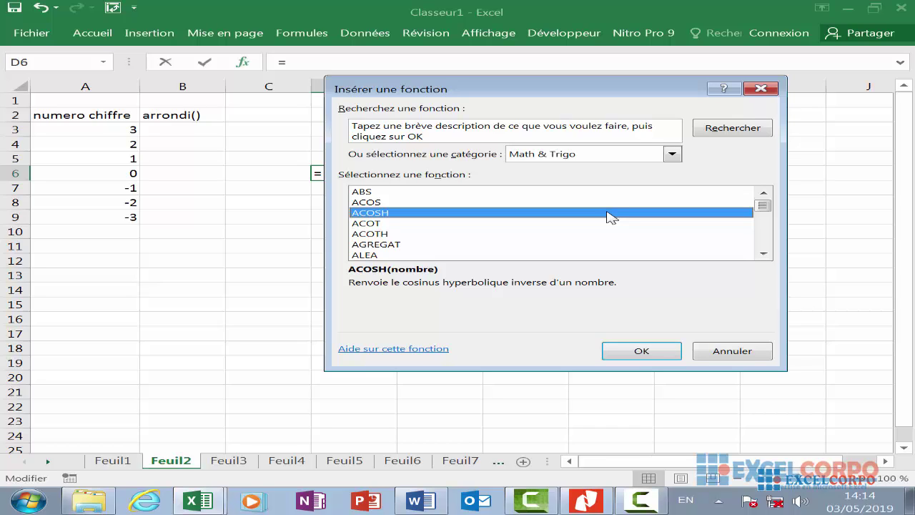
pyautogui.press('Down')
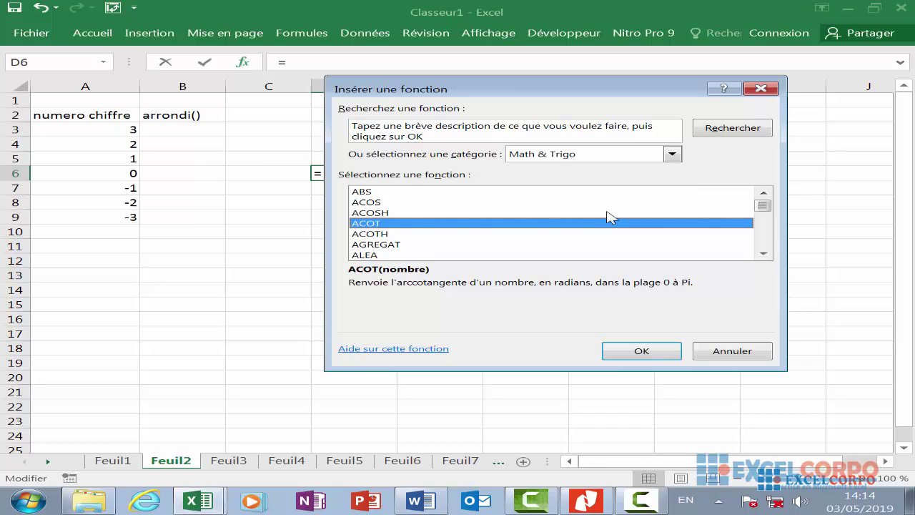
pyautogui.scroll(-2, 607, 216)
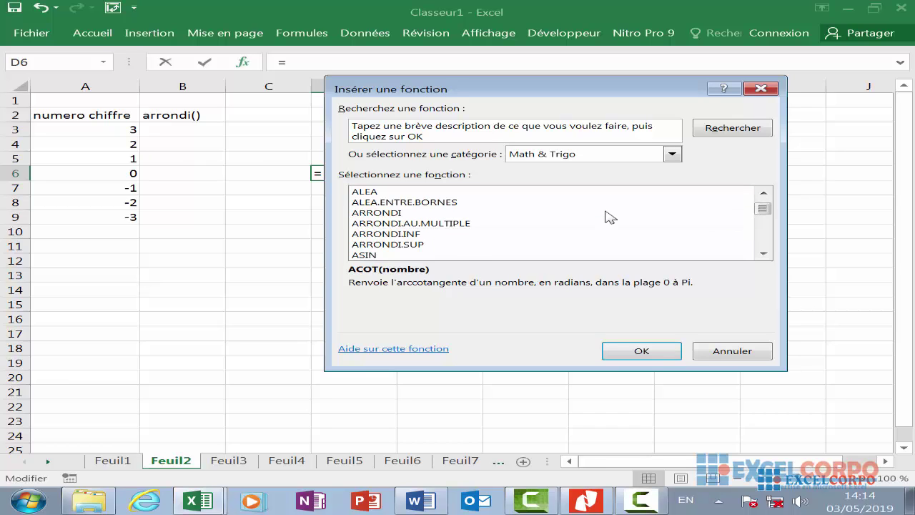
pyautogui.click(397, 215)
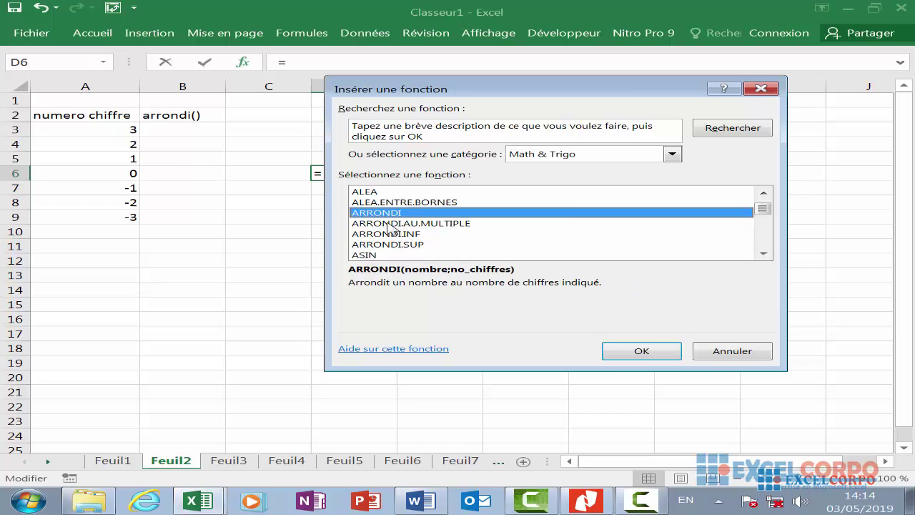
pyautogui.click(392, 224)
pyautogui.click(398, 234)
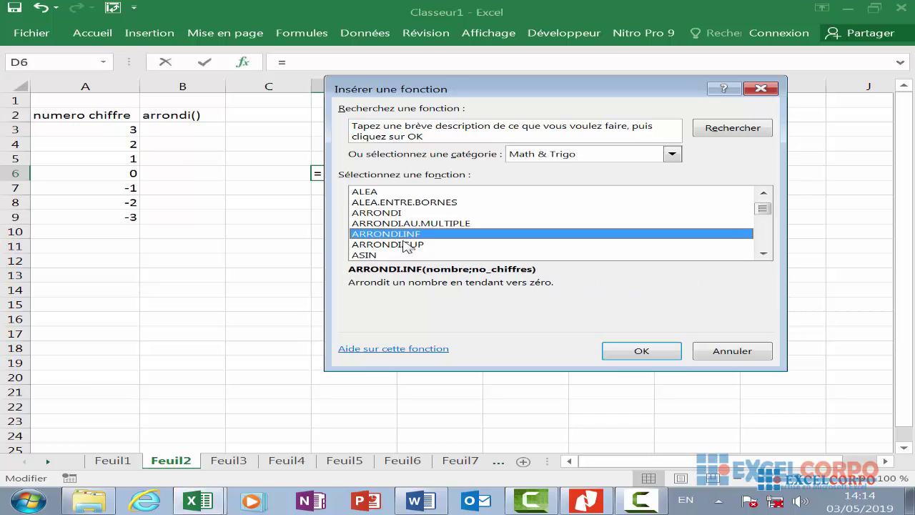
pyautogui.click(404, 244)
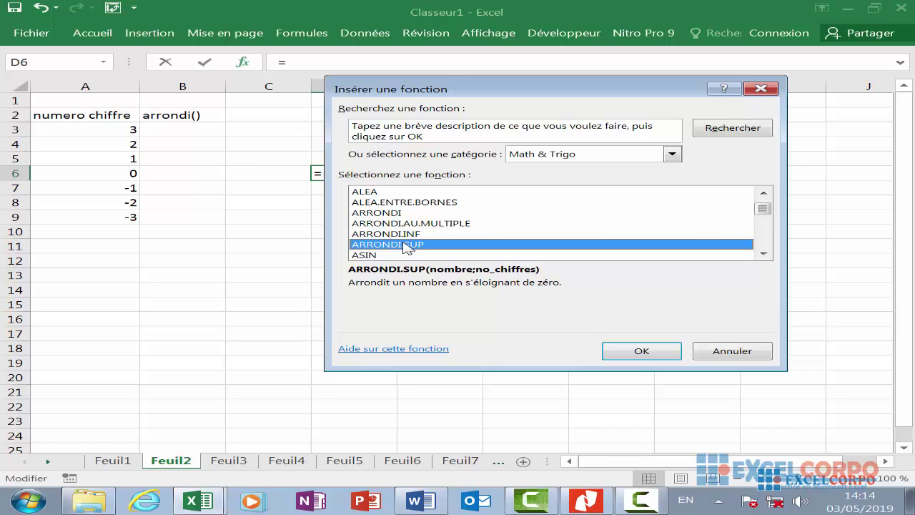
pyautogui.press('p')
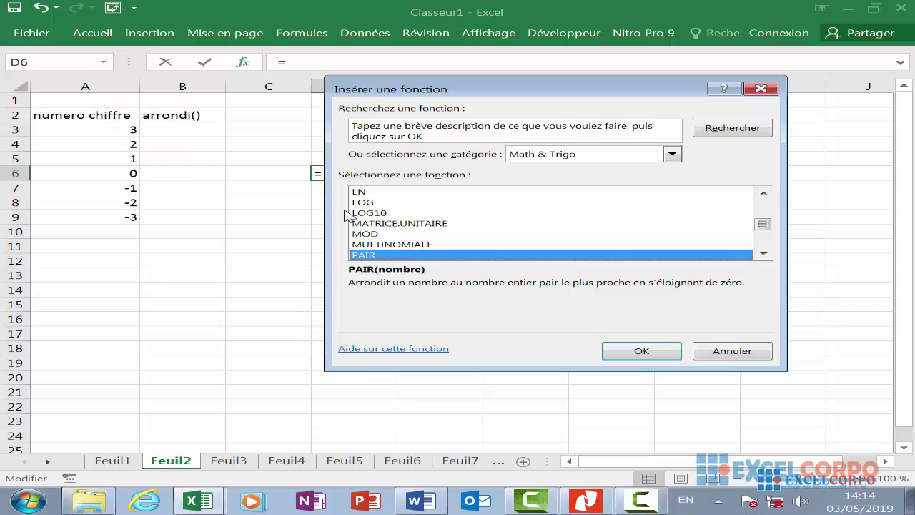
pyautogui.scroll(-2, 348, 214)
pyautogui.click(398, 224)
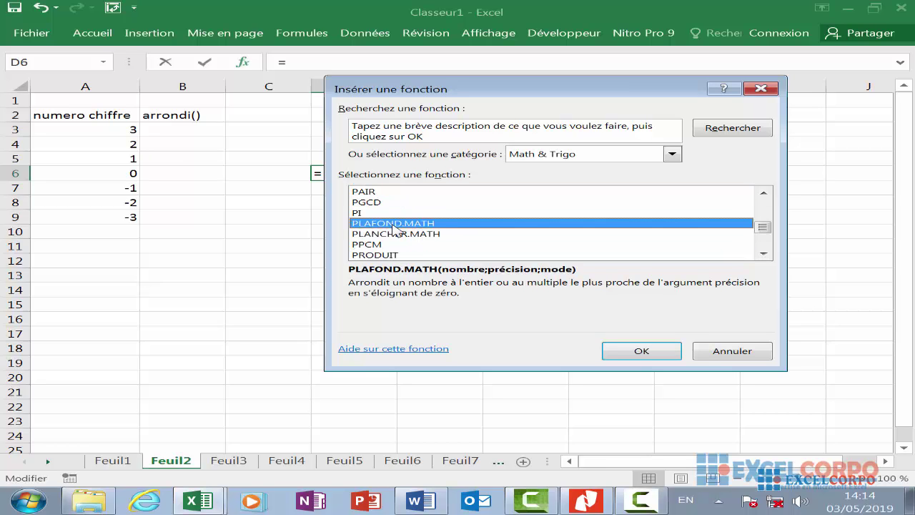
pyautogui.click(404, 234)
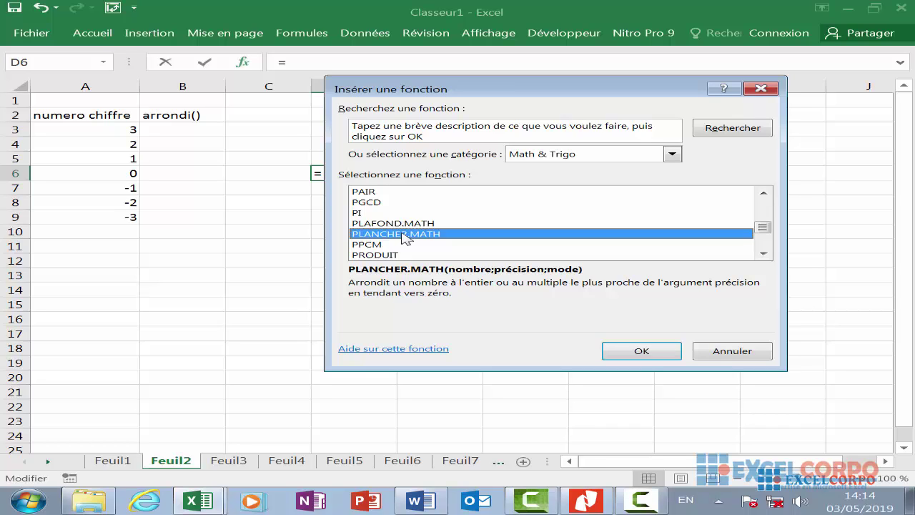
pyautogui.press('i')
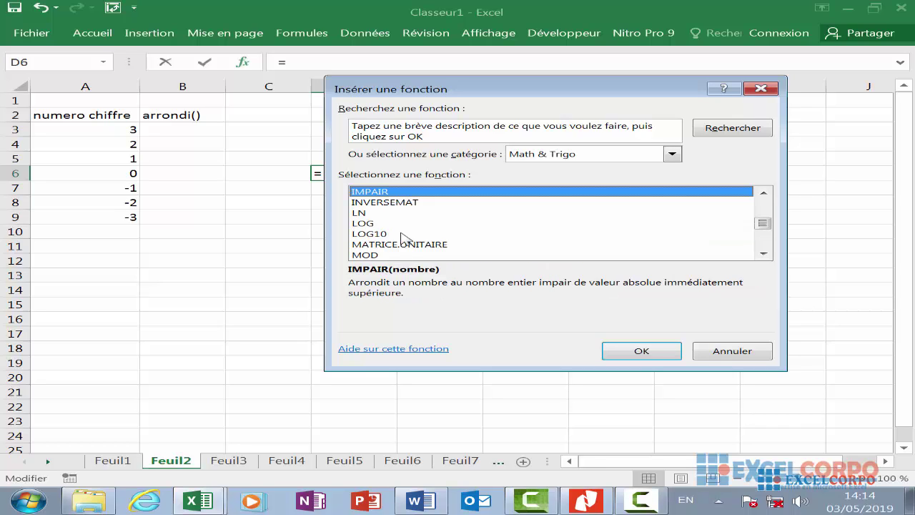
pyautogui.scroll(-1, 403, 223)
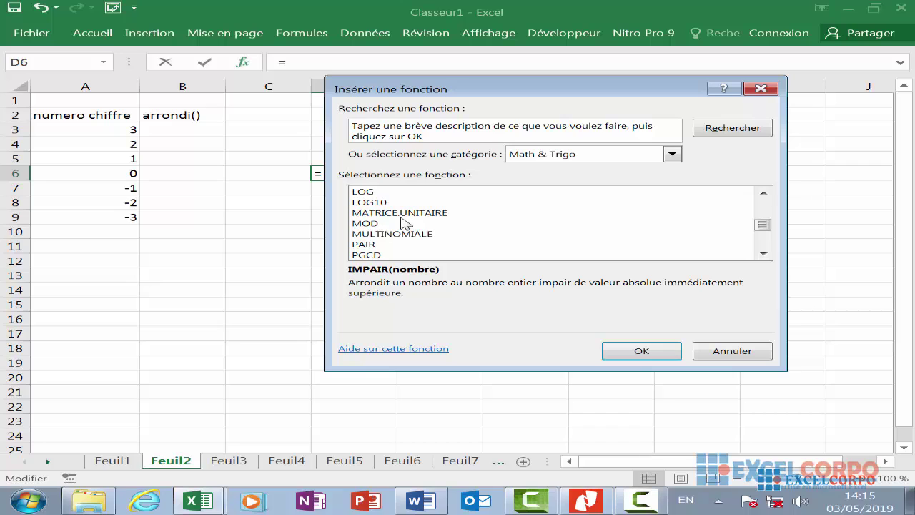
pyautogui.scroll(2, 402, 223)
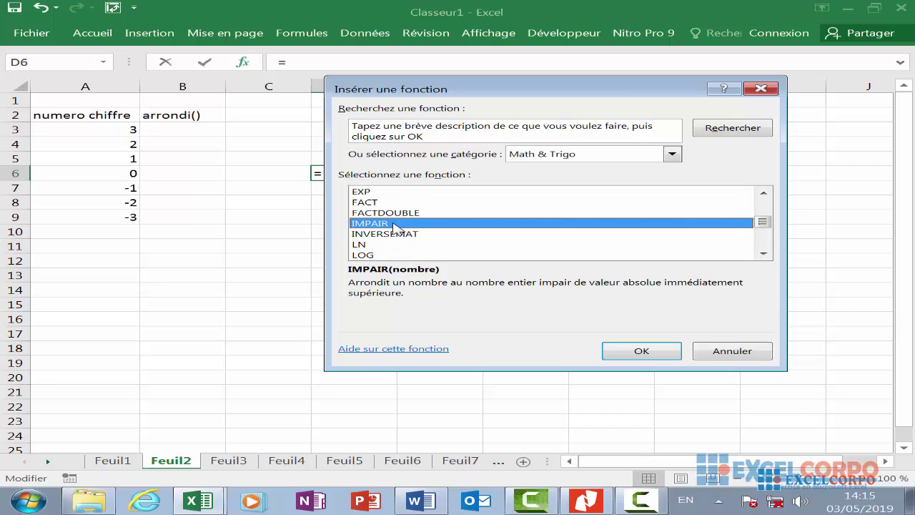
pyautogui.press('p')
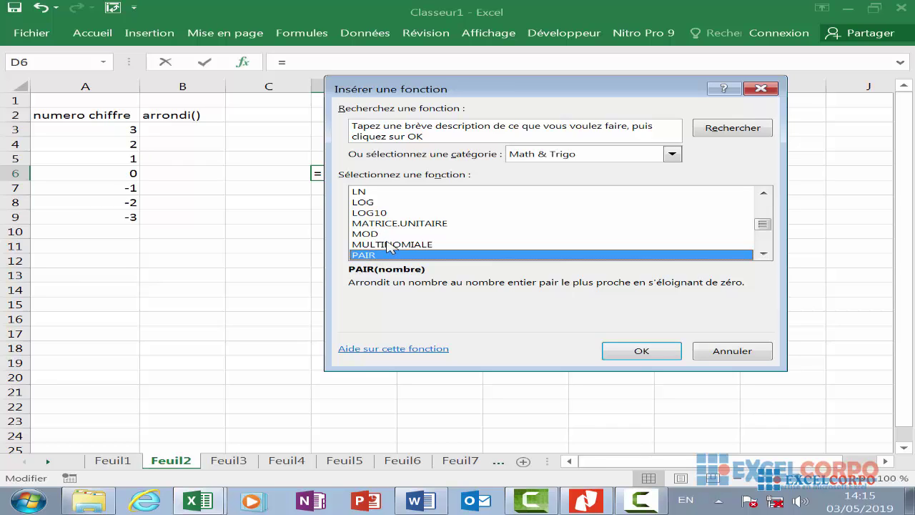
pyautogui.press('e')
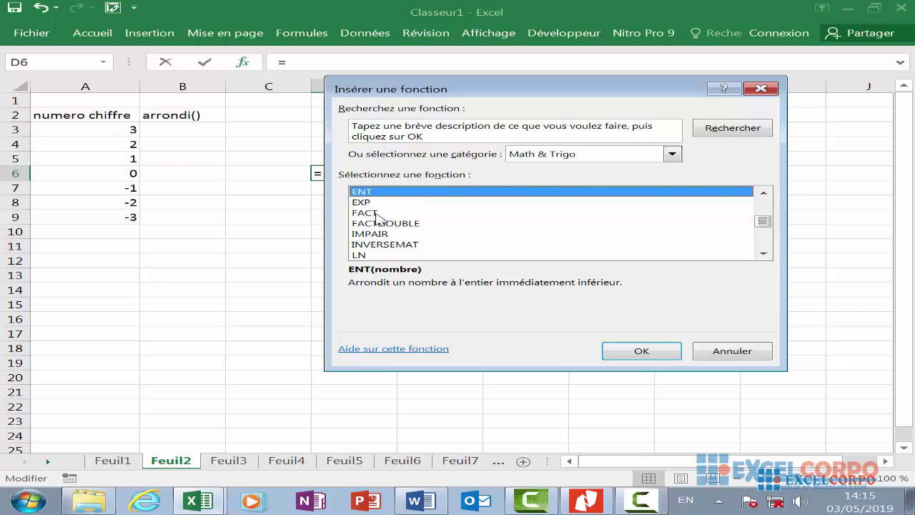
# Find and select ARRONDI in the Math & Trigo function list.
pyautogui.press('t')
pyautogui.press('r')
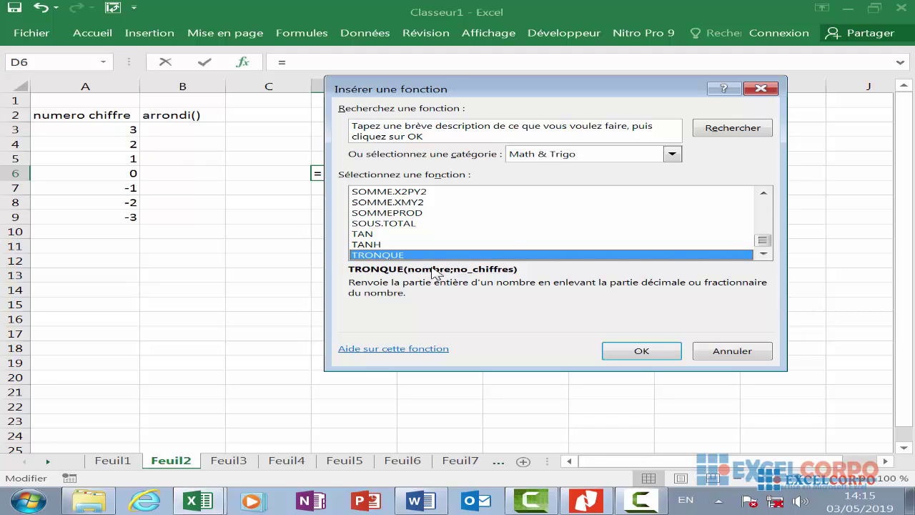
pyautogui.press('Home')
pyautogui.press('r')
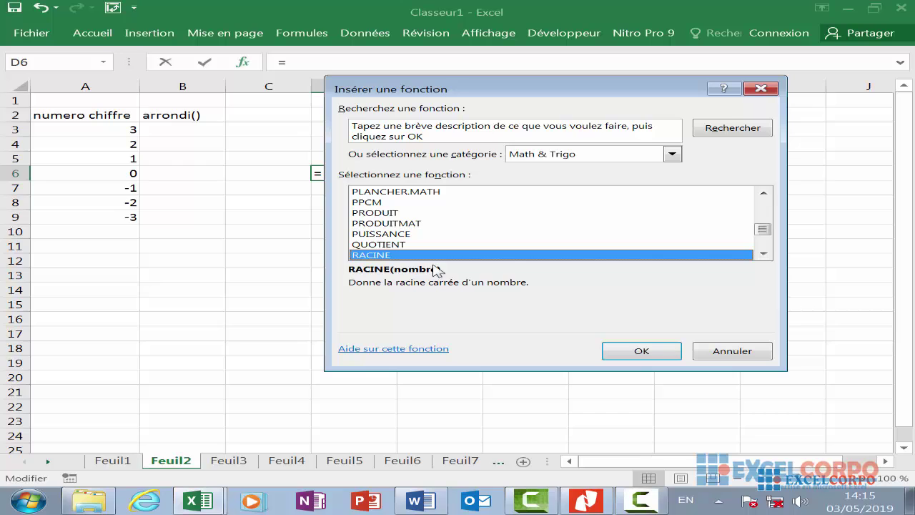
pyautogui.press('Home')
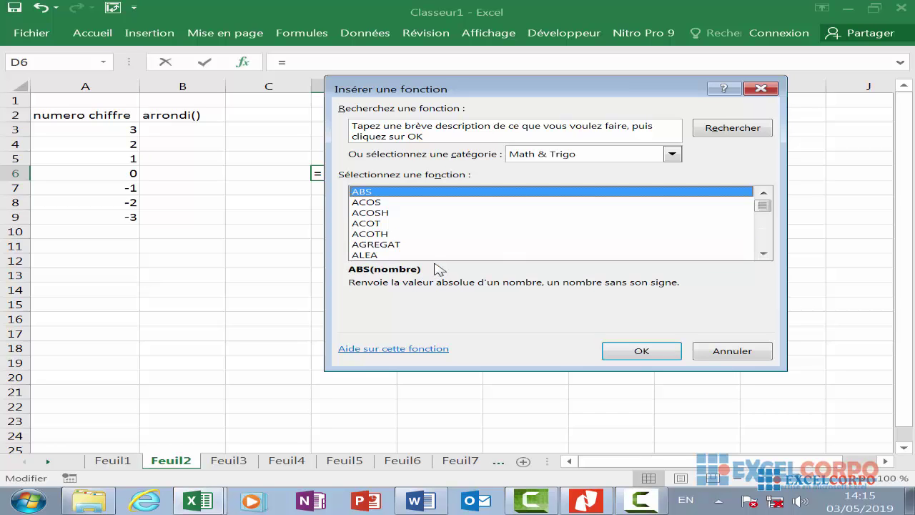
pyautogui.scroll(-3, 434, 235)
pyautogui.scroll(1, 434, 234)
pyautogui.scroll(1, 433, 235)
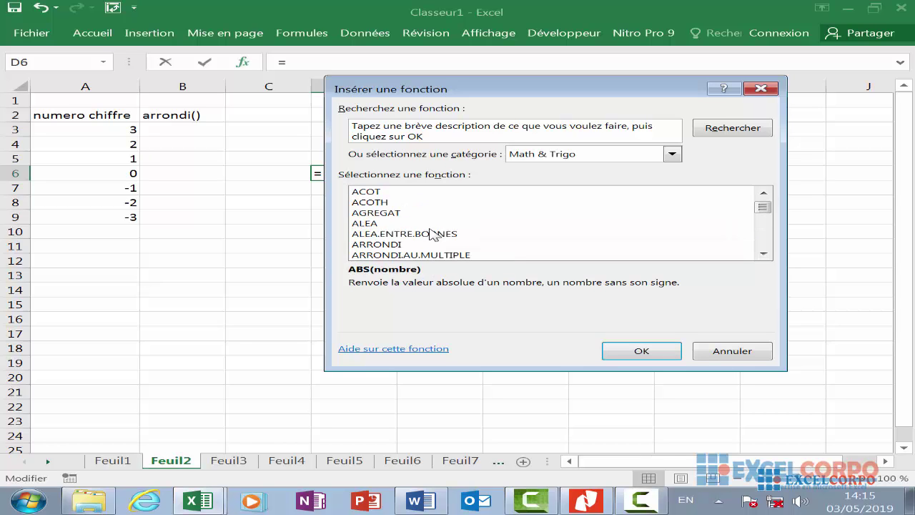
pyautogui.scroll(1, 432, 235)
pyautogui.scroll(-1, 433, 235)
pyautogui.scroll(-1, 433, 235)
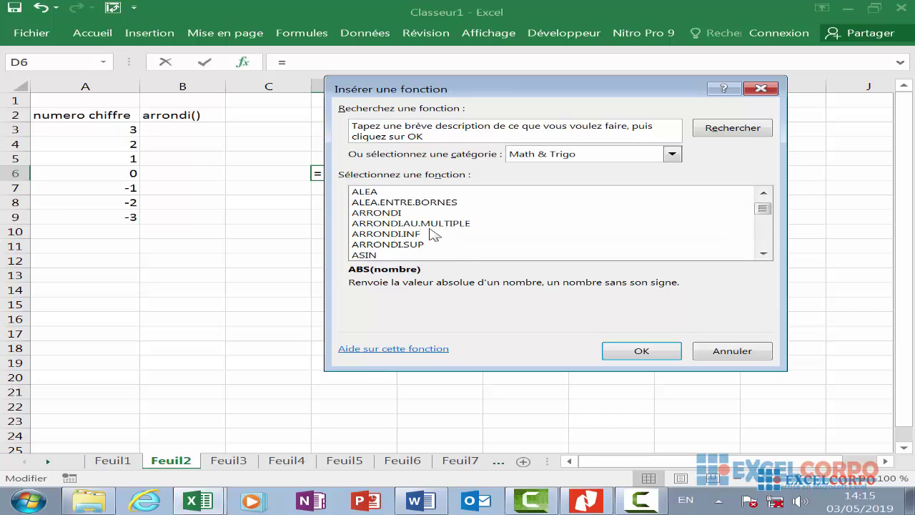
pyautogui.click(384, 214)
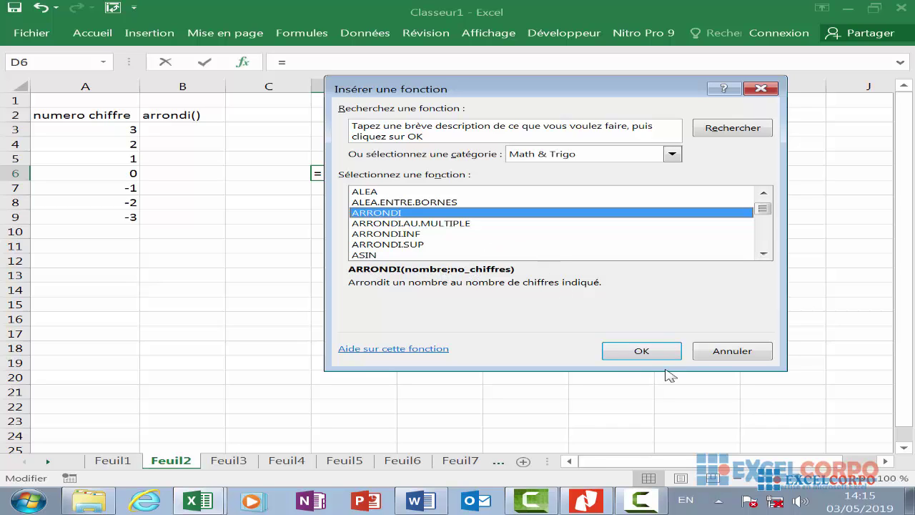
# Open ARRONDI's argument form and read the Nombre and No_chiffres help.
pyautogui.click(644, 351)
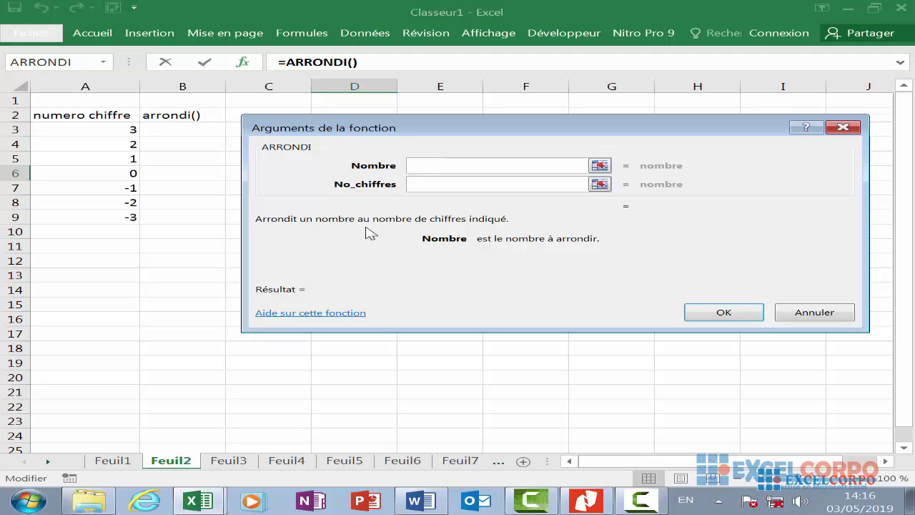
pyautogui.click(437, 185)
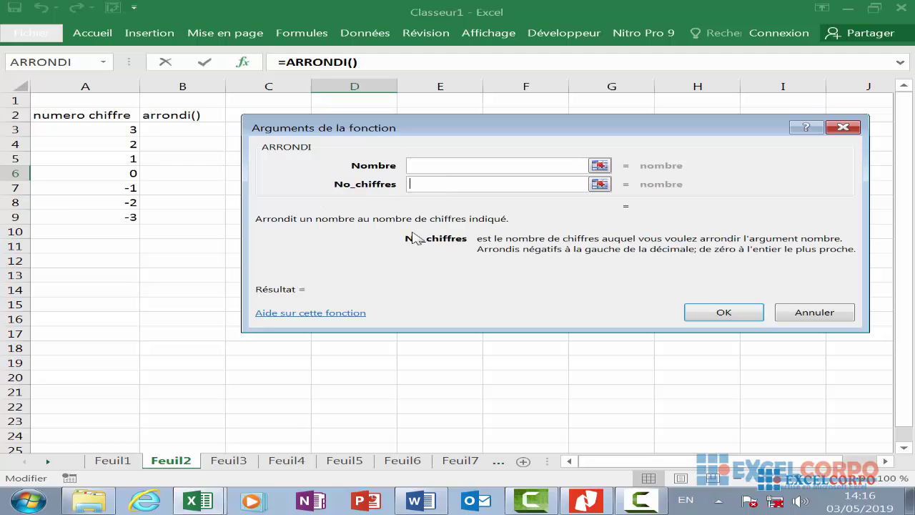
pyautogui.click(417, 165)
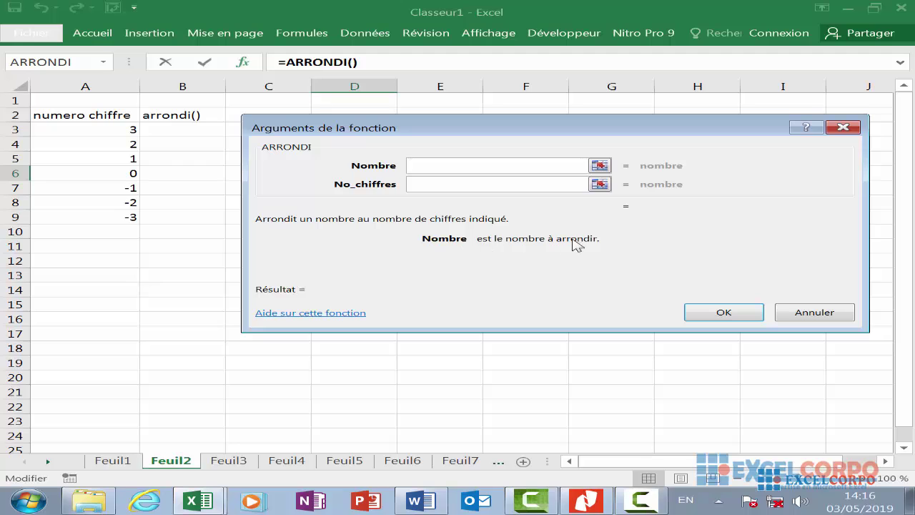
pyautogui.click(415, 183)
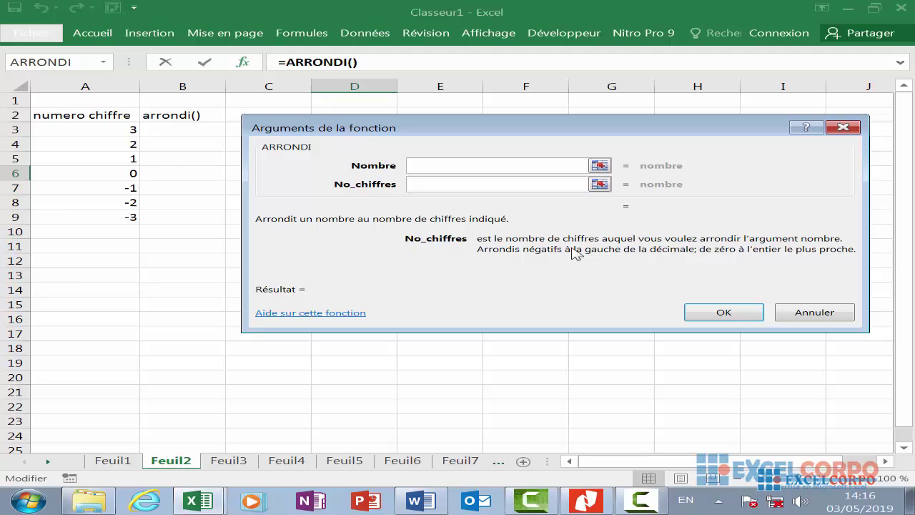
# Close the ARRONDI argument form with both arguments left empty.
pyautogui.click(642, 505)
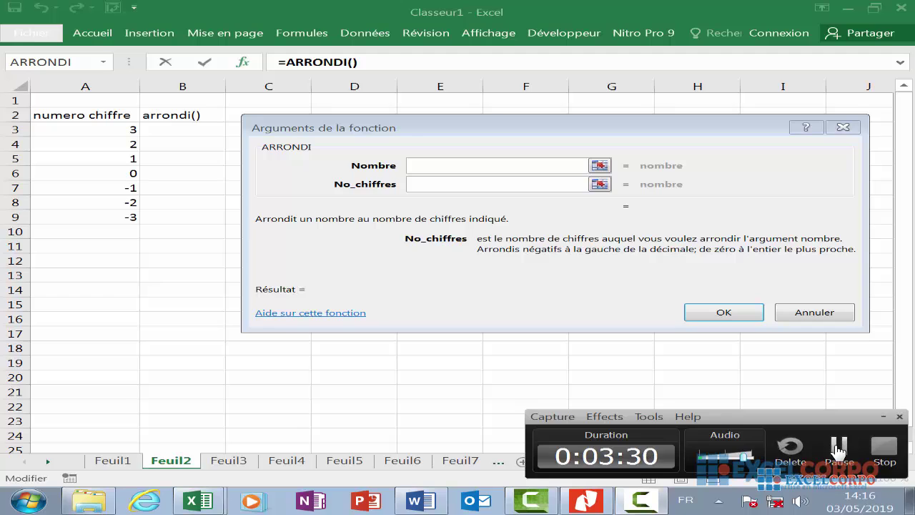
pyautogui.click(786, 367)
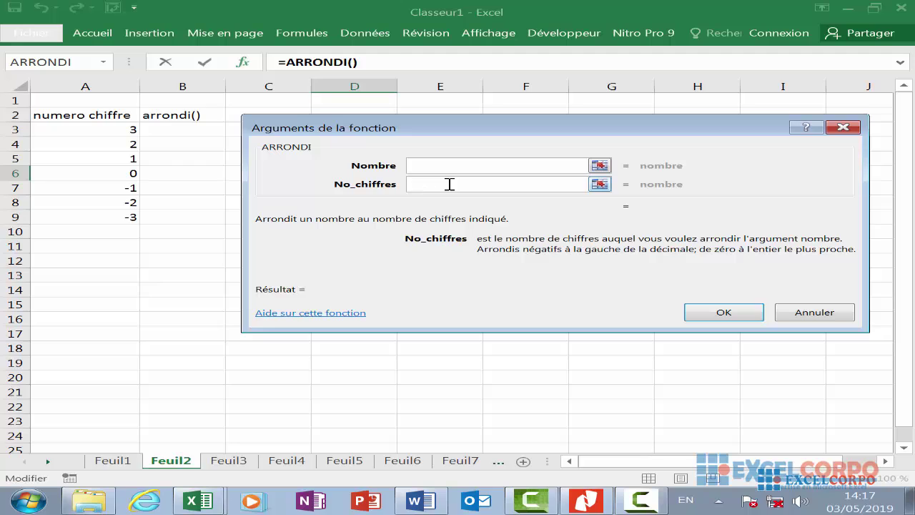
pyautogui.click(449, 184)
pyautogui.click(723, 313)
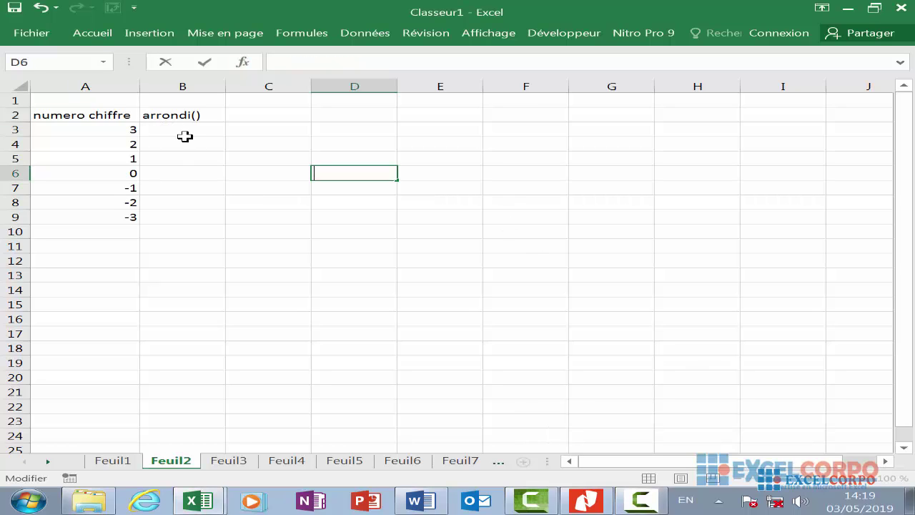
# Enter =ARRONDI(1234,5678;A3) in B3 so it shows 1234,568.
pyautogui.click(187, 131)
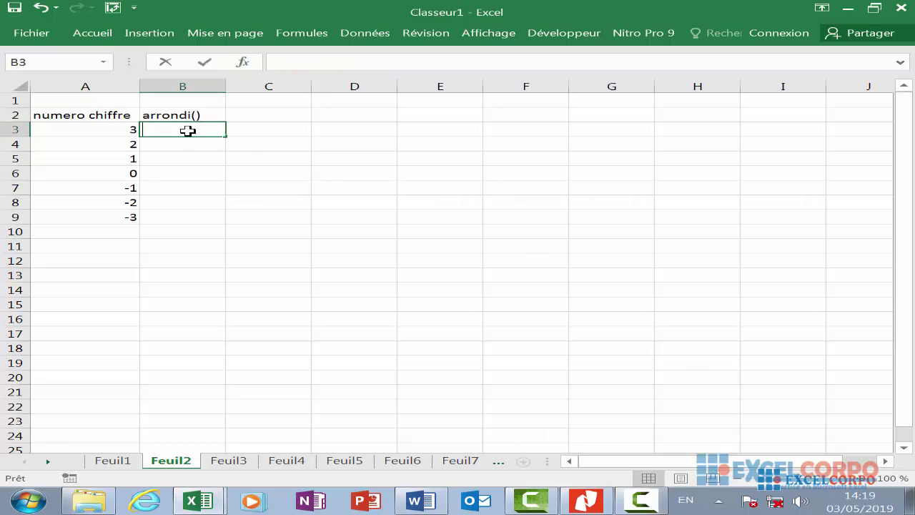
pyautogui.write('=arr')
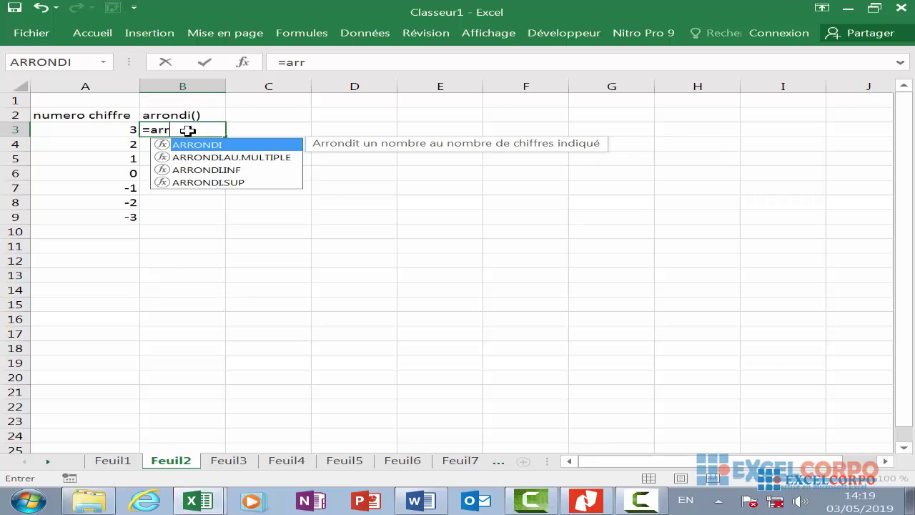
pyautogui.doubleClick(218, 143)
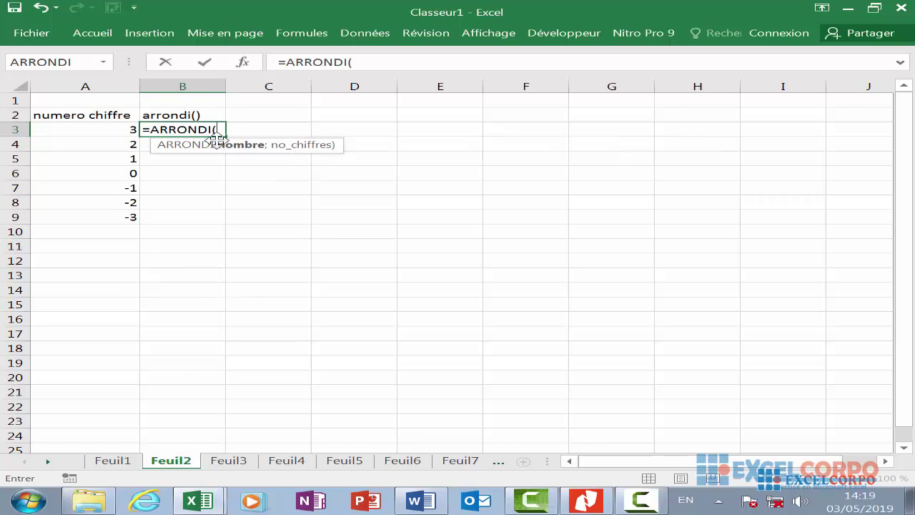
pyautogui.write('12')
pyautogui.write('34,')
pyautogui.write('56')
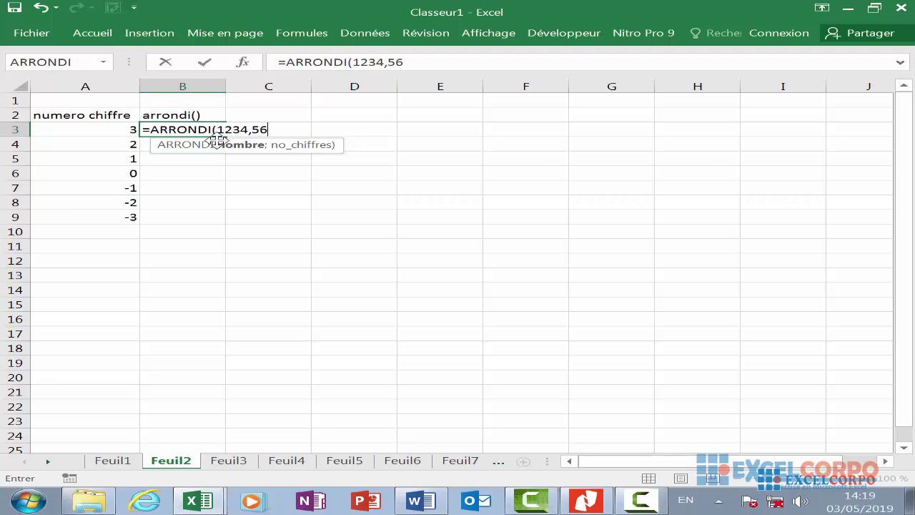
pyautogui.write('78')
pyautogui.write(';')
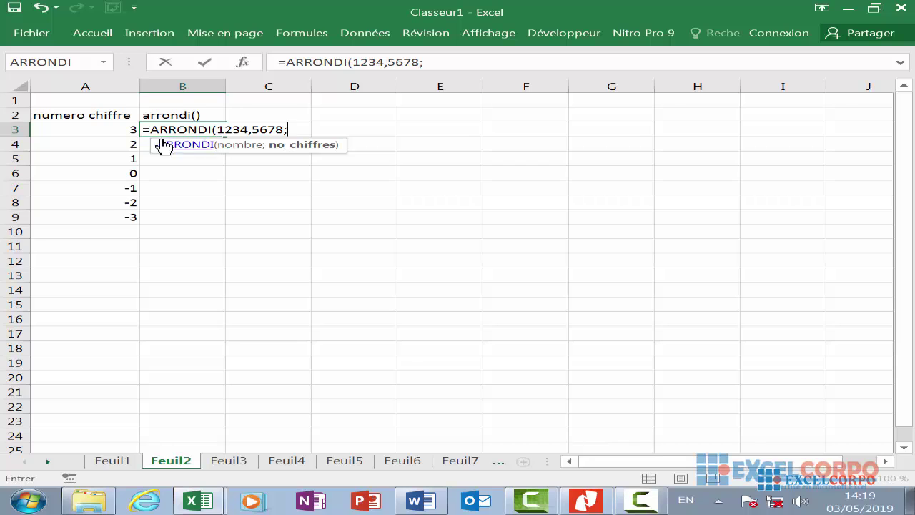
pyautogui.click(110, 130)
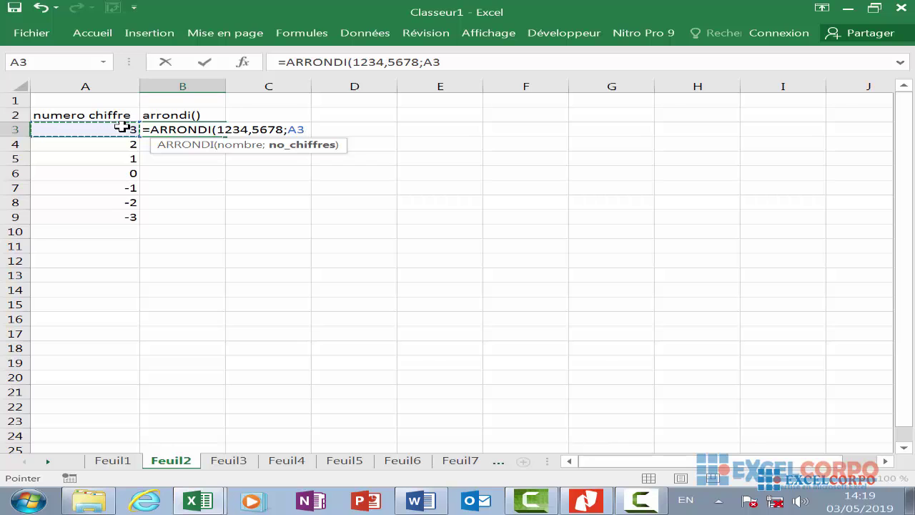
pyautogui.write(')')
pyautogui.press('Return')
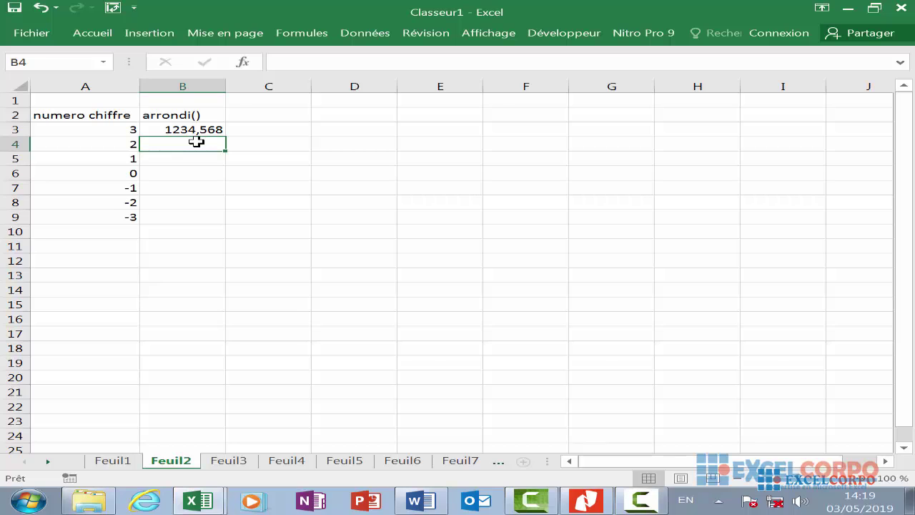
# Enter =ARRONDI(1234,5678;A4) in B4, giving 1234,57.
pyautogui.write('=arr')
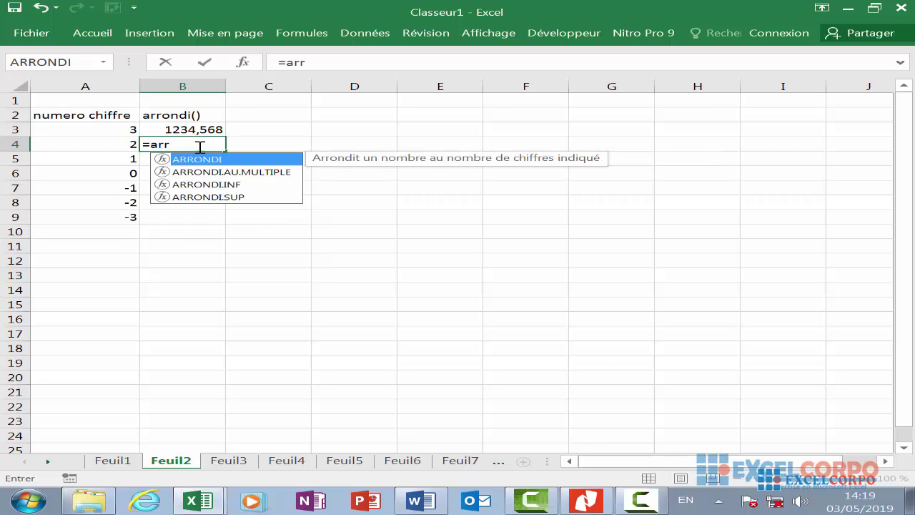
pyautogui.doubleClick(207, 159)
pyautogui.write('1')
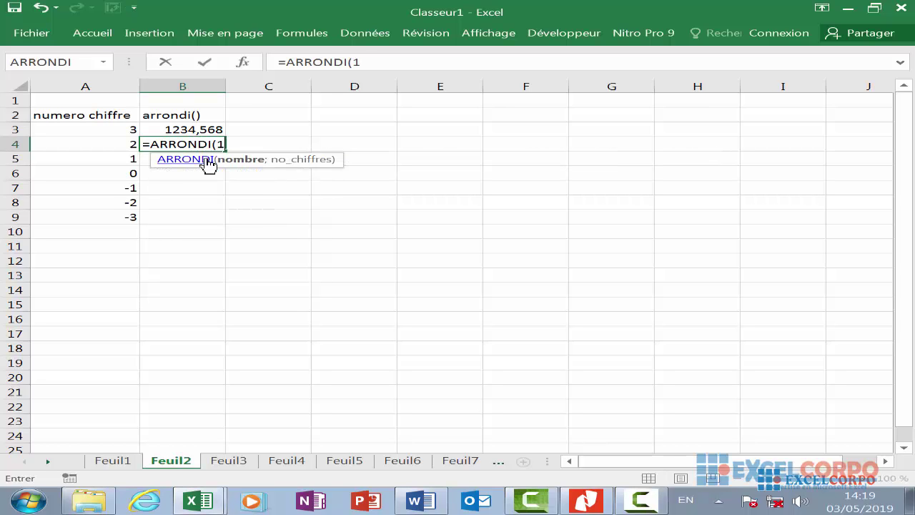
pyautogui.write('234')
pyautogui.write(',')
pyautogui.write('5')
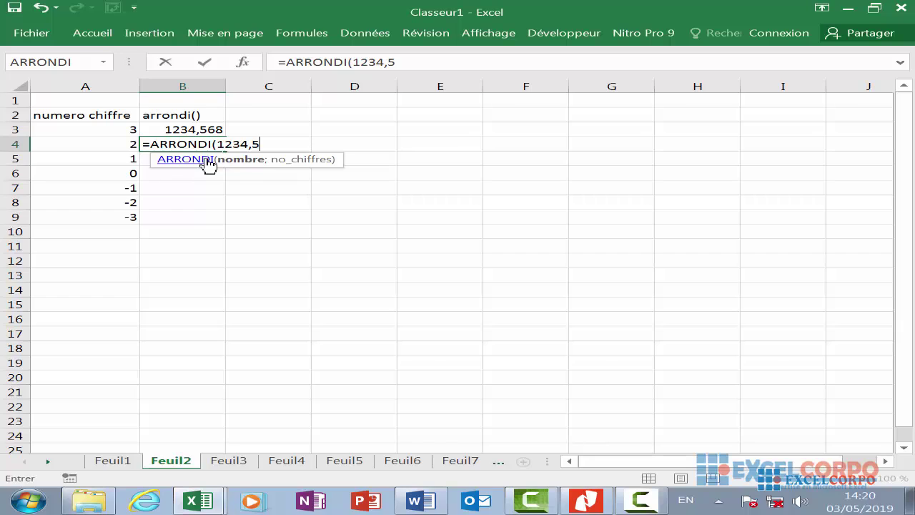
pyautogui.write('6')
pyautogui.write('78')
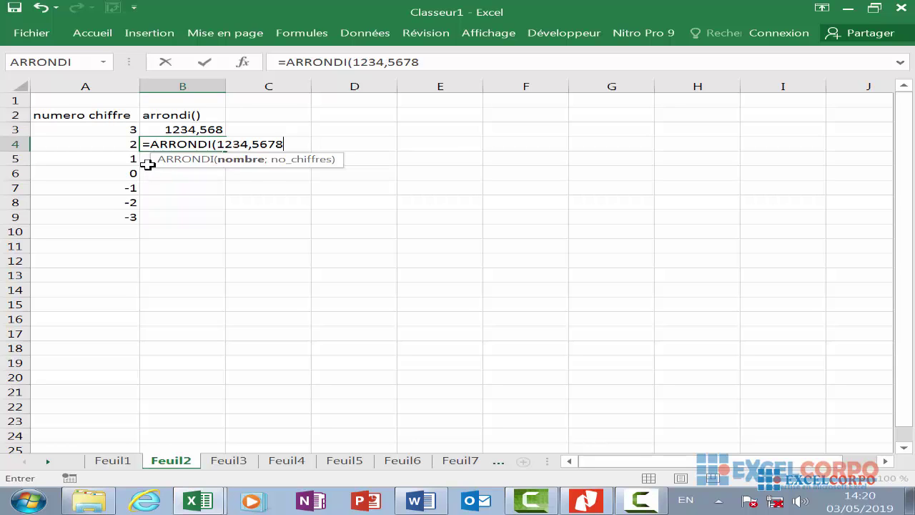
pyautogui.write(';')
pyautogui.click(100, 143)
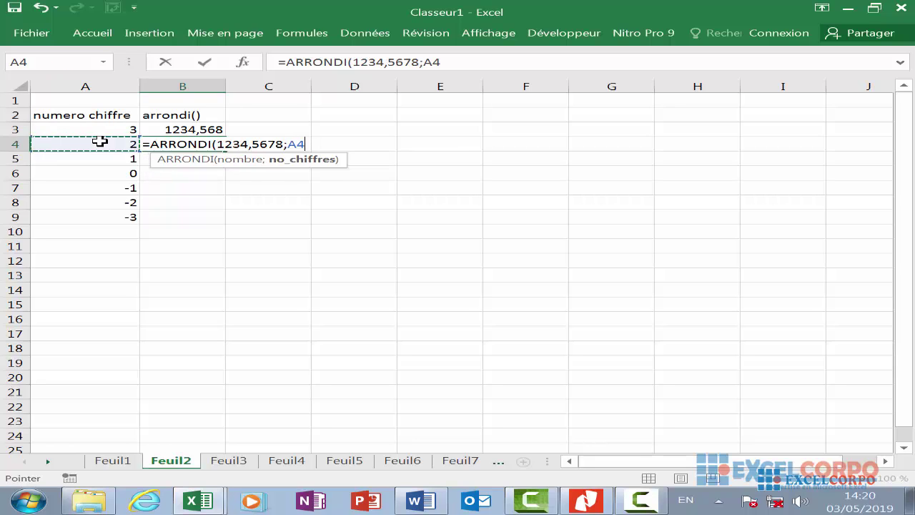
pyautogui.press('Return')
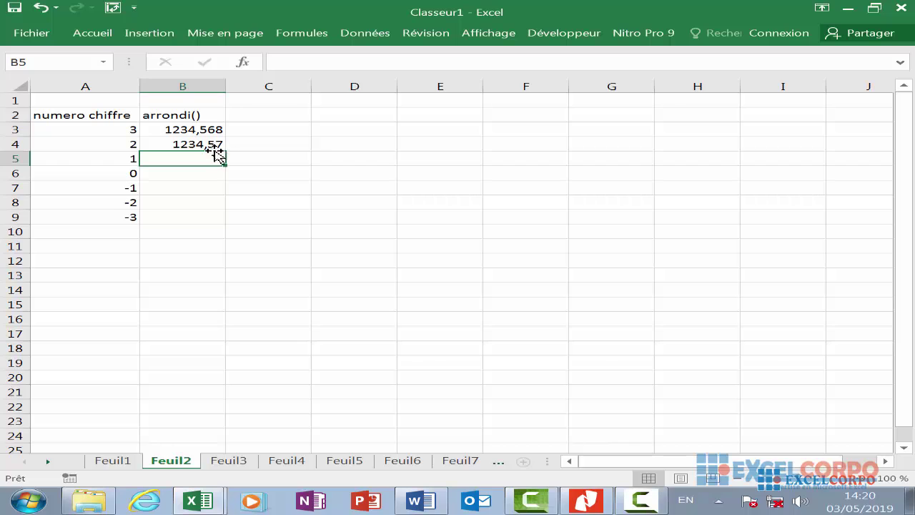
# Enter =ARRONDI(1234,5678;A5) in B5, giving 1234,6, and check its formula.
pyautogui.write('=')
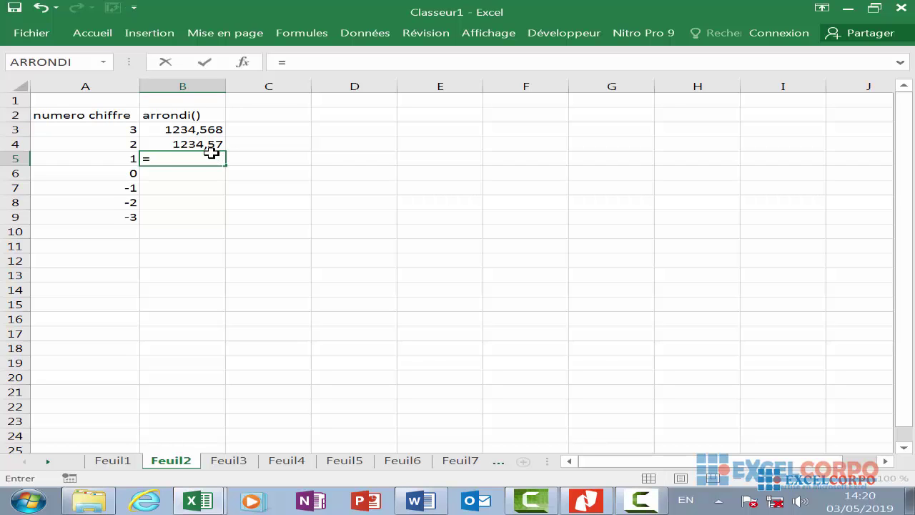
pyautogui.write('ar')
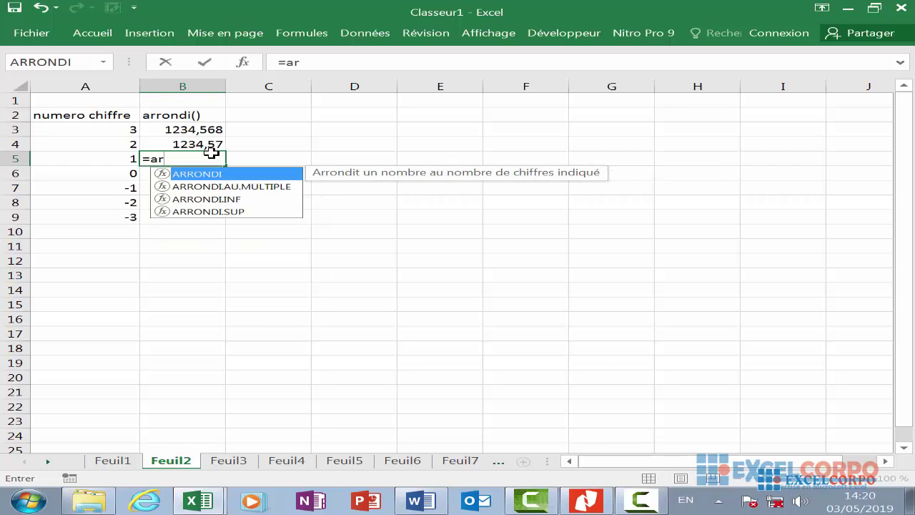
pyautogui.write('r')
pyautogui.doubleClick(219, 178)
pyautogui.write('123')
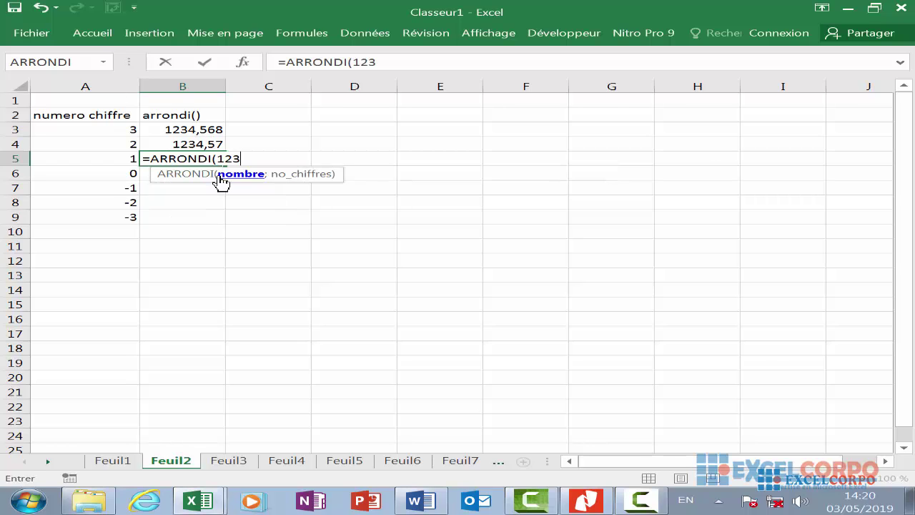
pyautogui.write('4,')
pyautogui.write('5678')
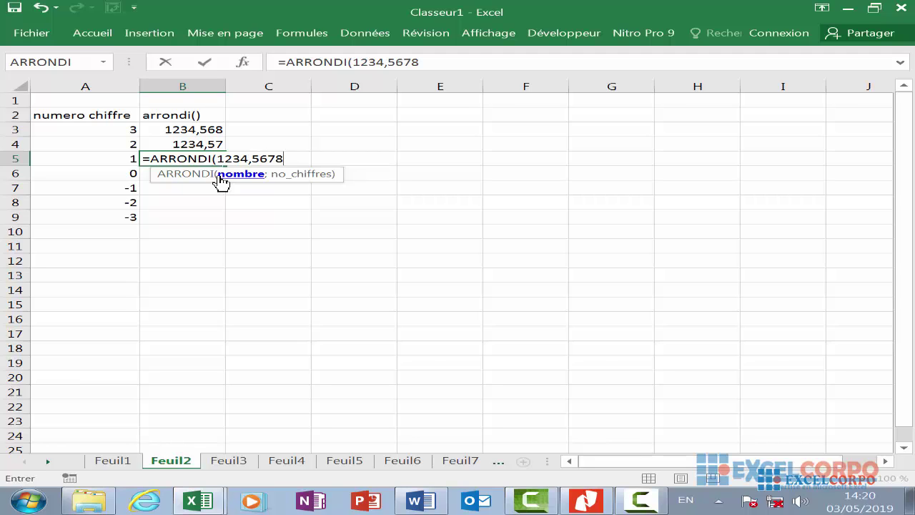
pyautogui.write(';')
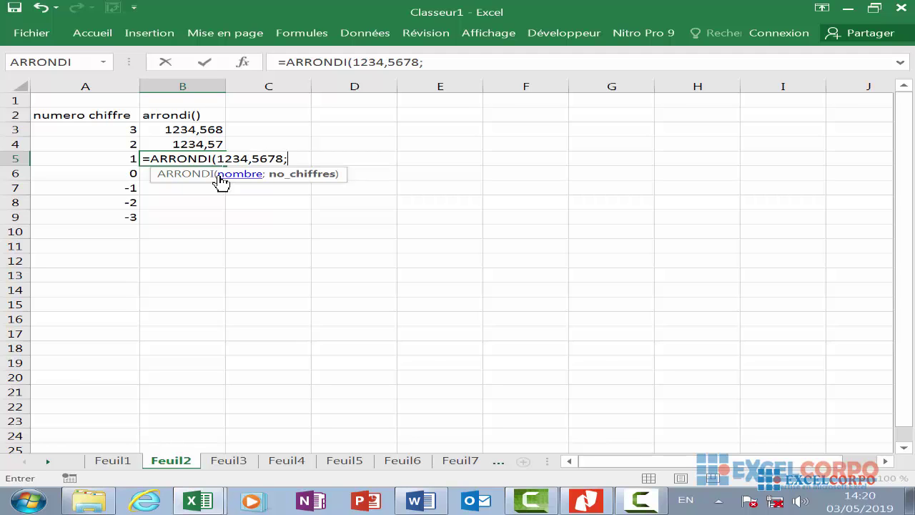
pyautogui.click(114, 166)
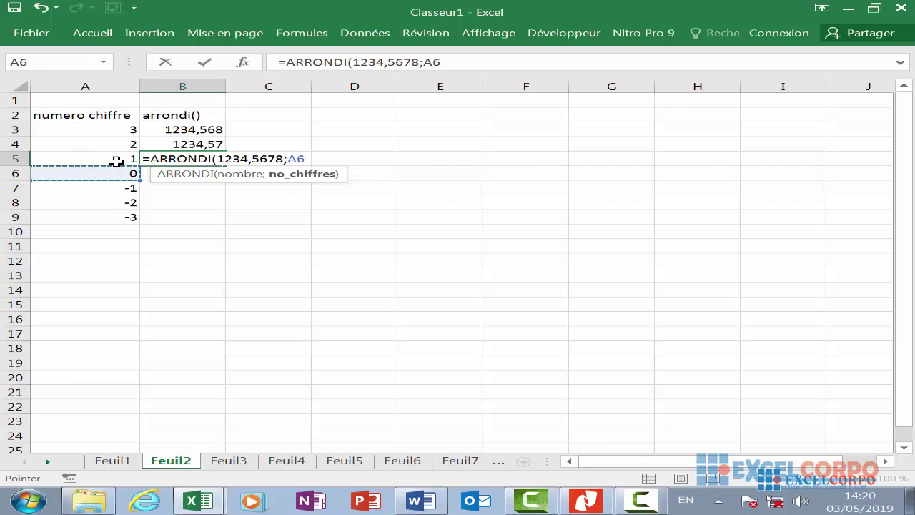
pyautogui.click(116, 160)
pyautogui.press('Return')
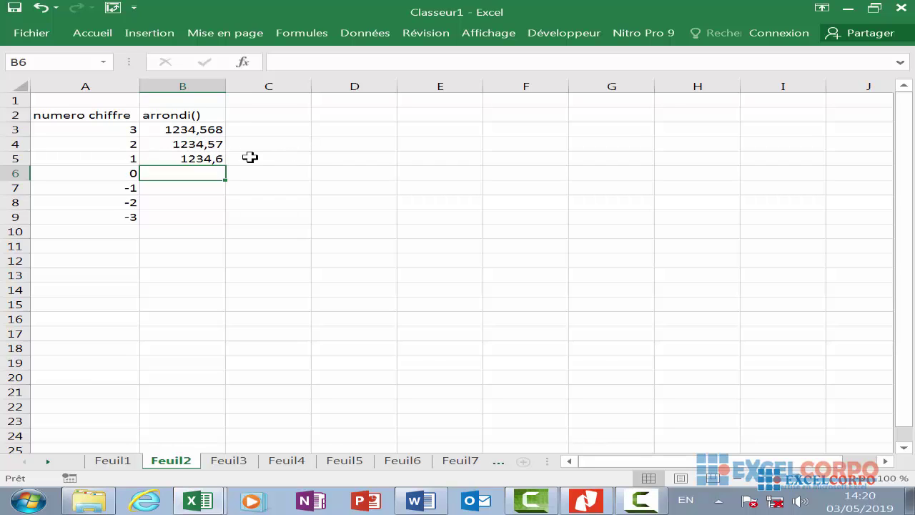
pyautogui.click(215, 158)
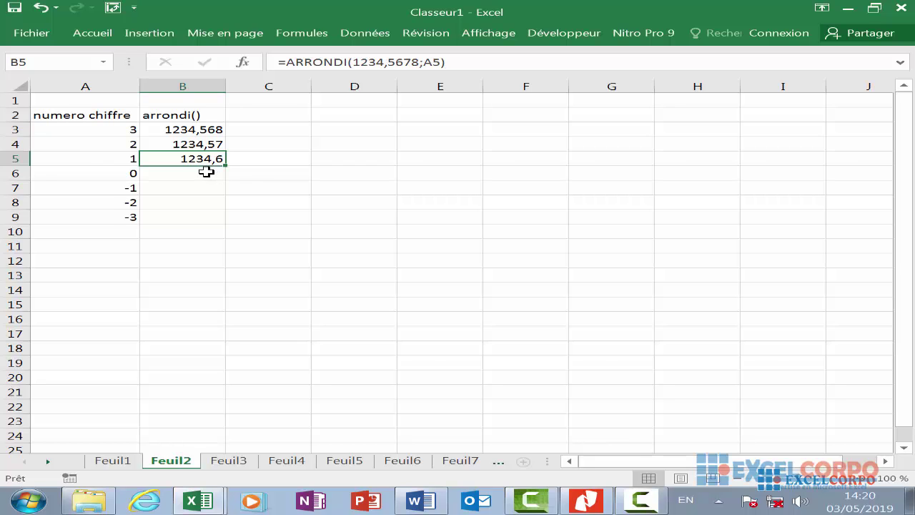
# Enter =ARRONDI(1234,5678;A6) in B6, giving 1235.
pyautogui.click(205, 171)
pyautogui.write('=')
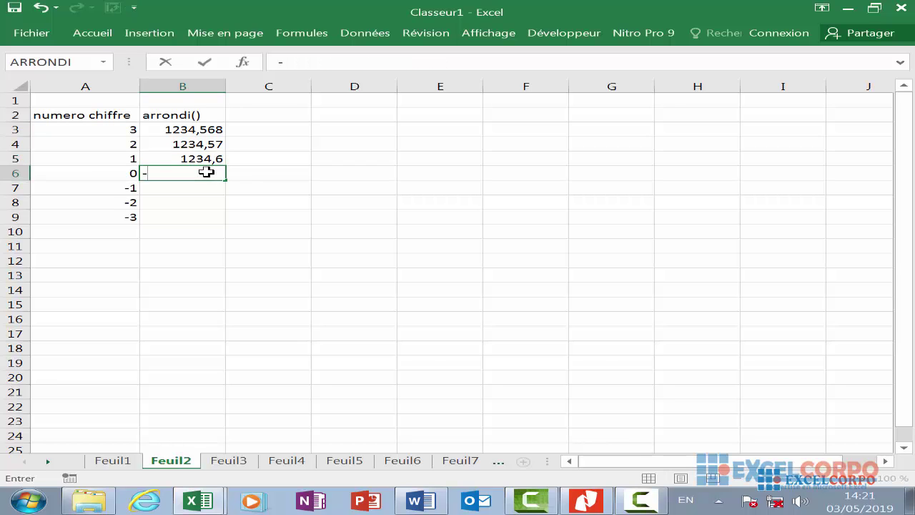
pyautogui.write('a')
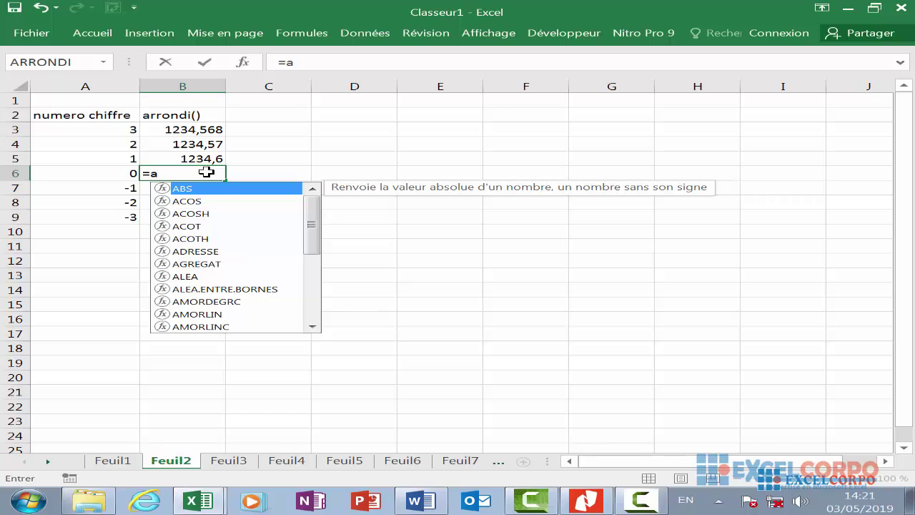
pyautogui.write('rr')
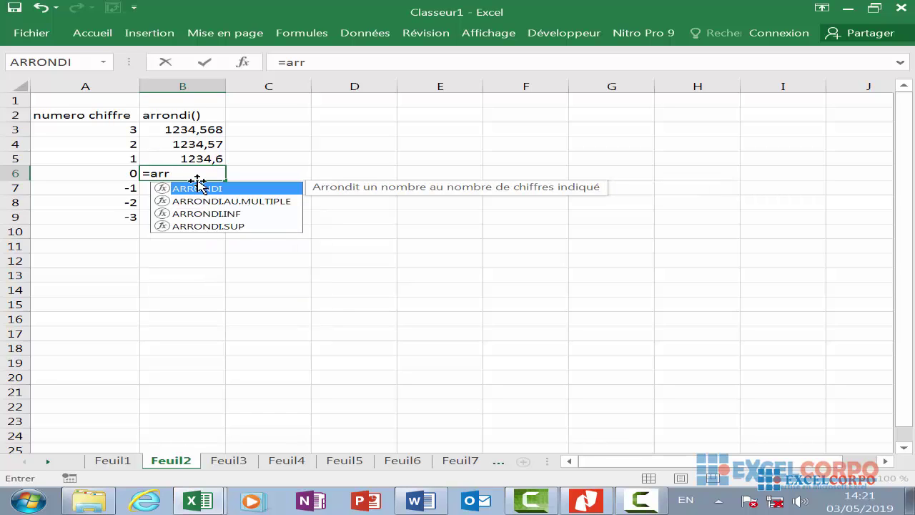
pyautogui.doubleClick(204, 190)
pyautogui.write('12')
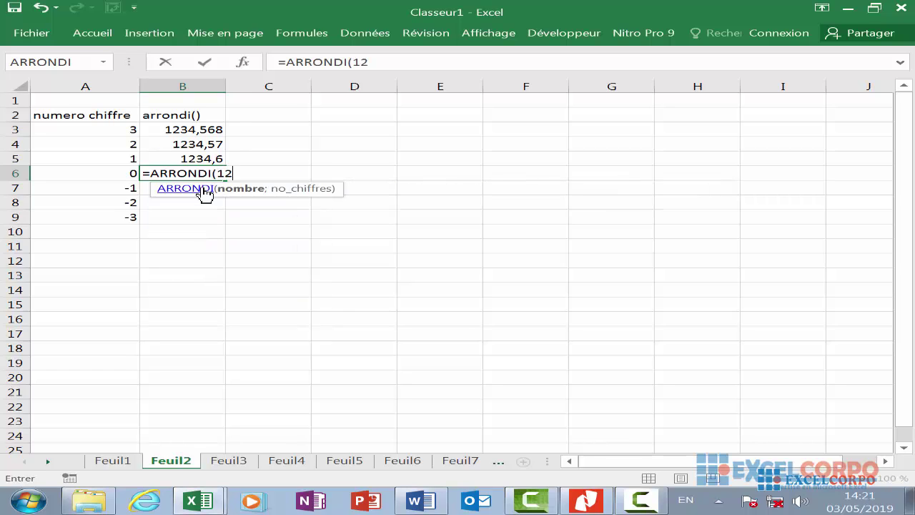
pyautogui.write('34,5')
pyautogui.write('678')
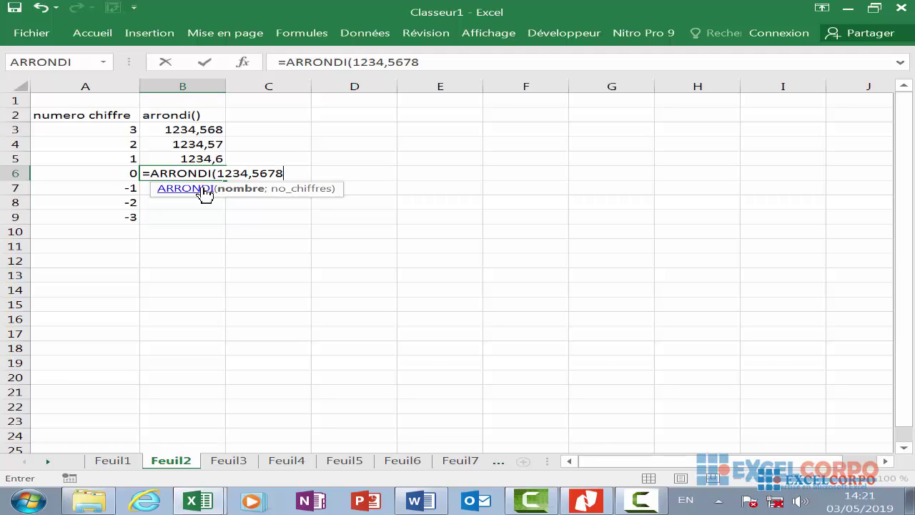
pyautogui.write(';')
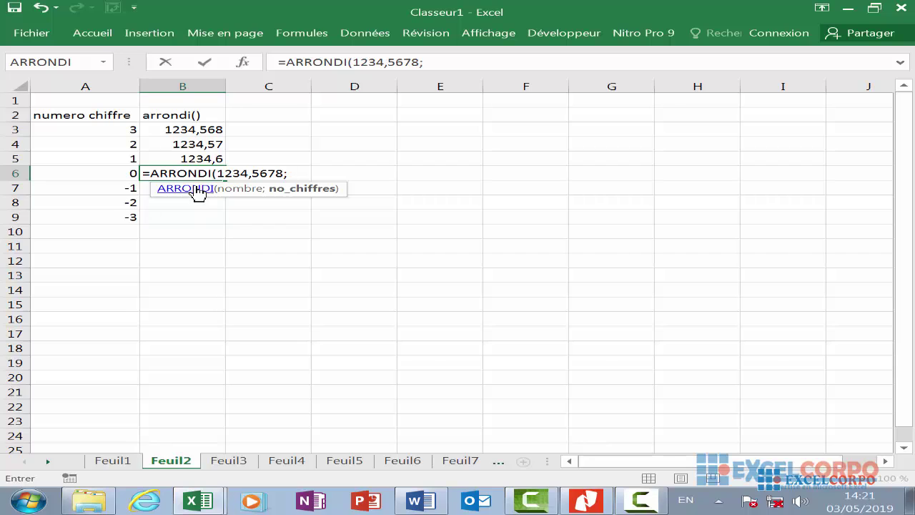
pyautogui.click(117, 172)
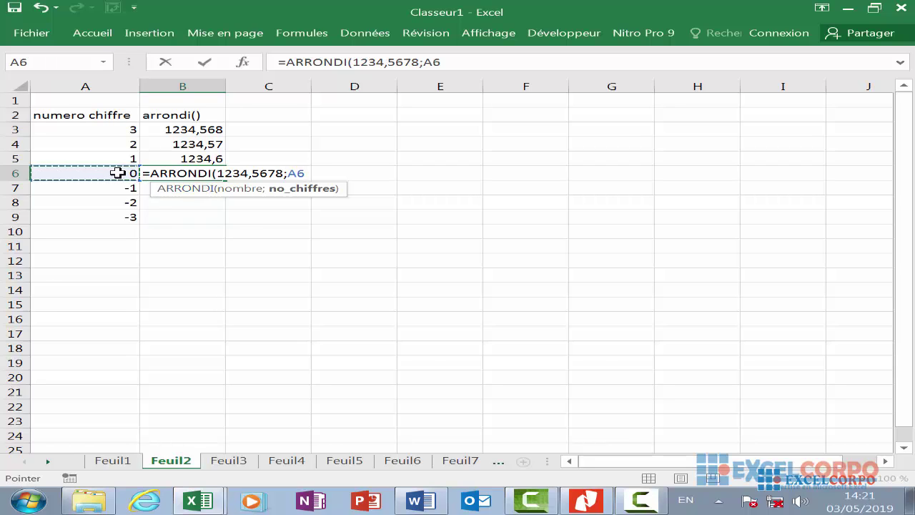
pyautogui.press('Return')
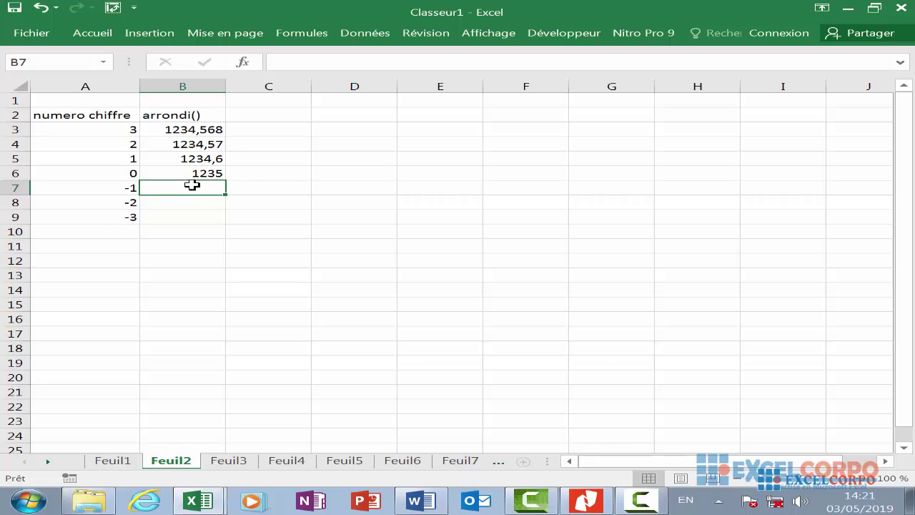
# Enter the ARRONDI formula in B7 using A7 (-1) as the digit count.
pyautogui.write('=')
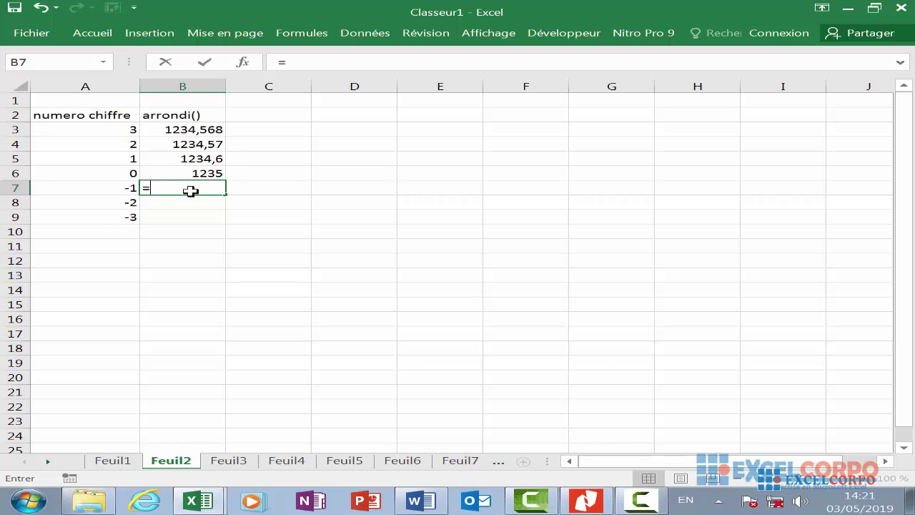
pyautogui.write('a')
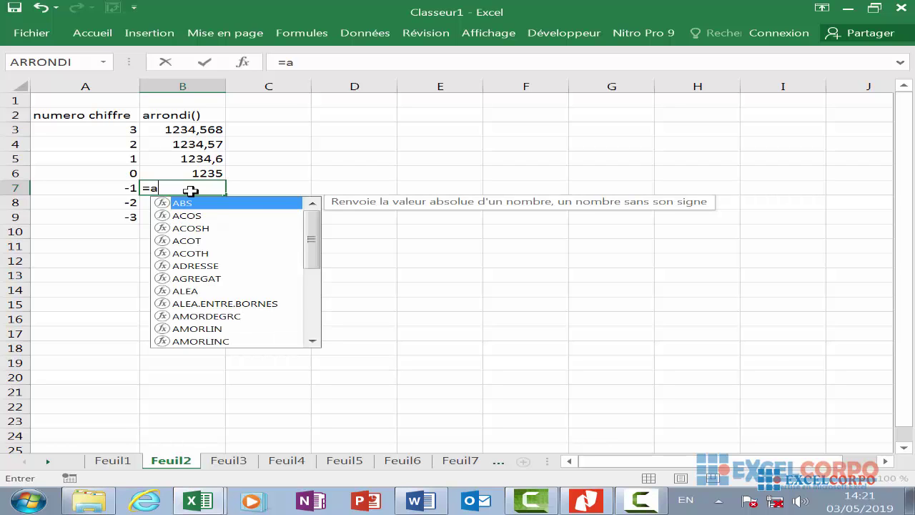
pyautogui.write('rr')
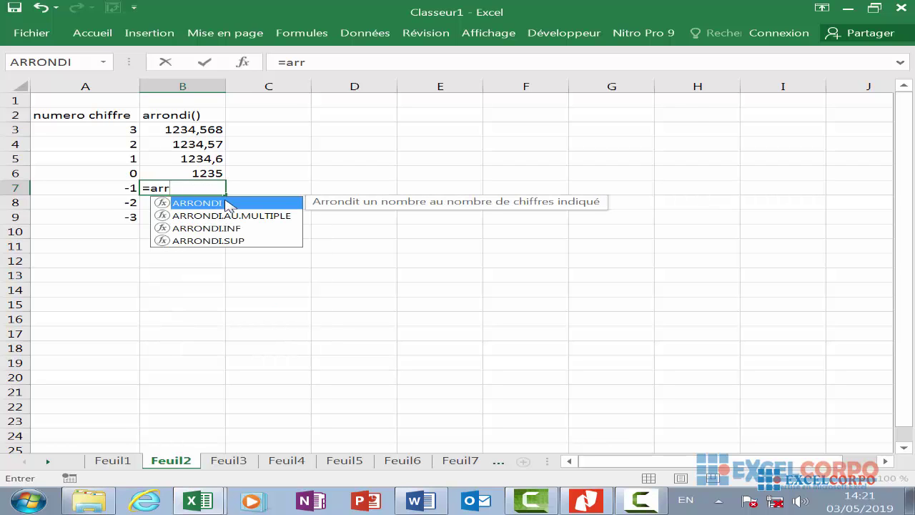
pyautogui.doubleClick(207, 203)
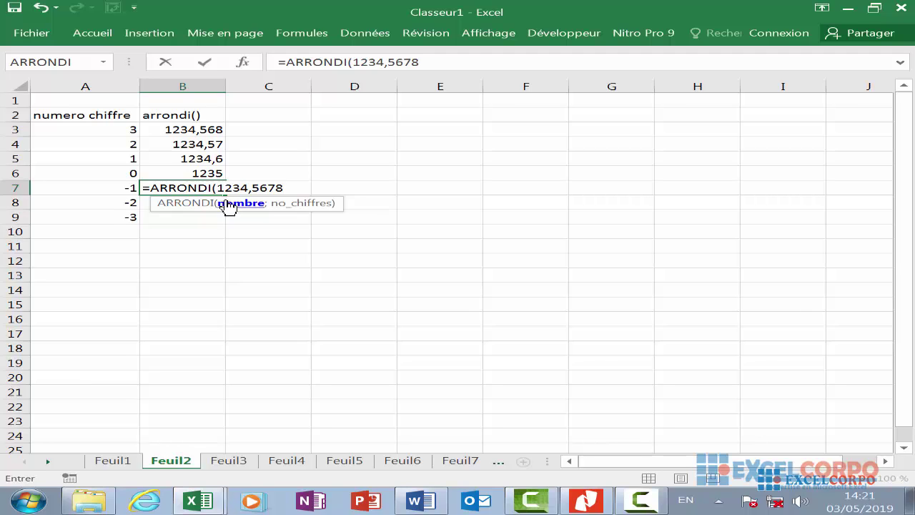
pyautogui.write(';')
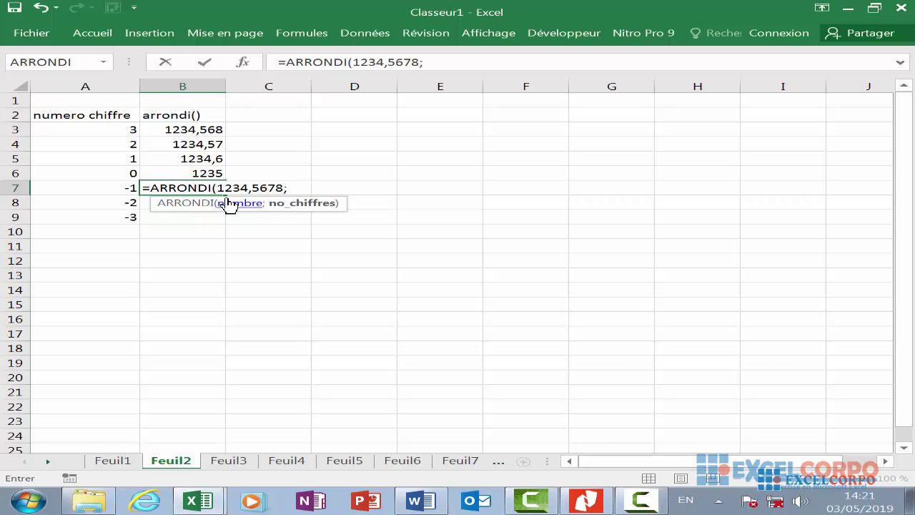
pyautogui.click(121, 193)
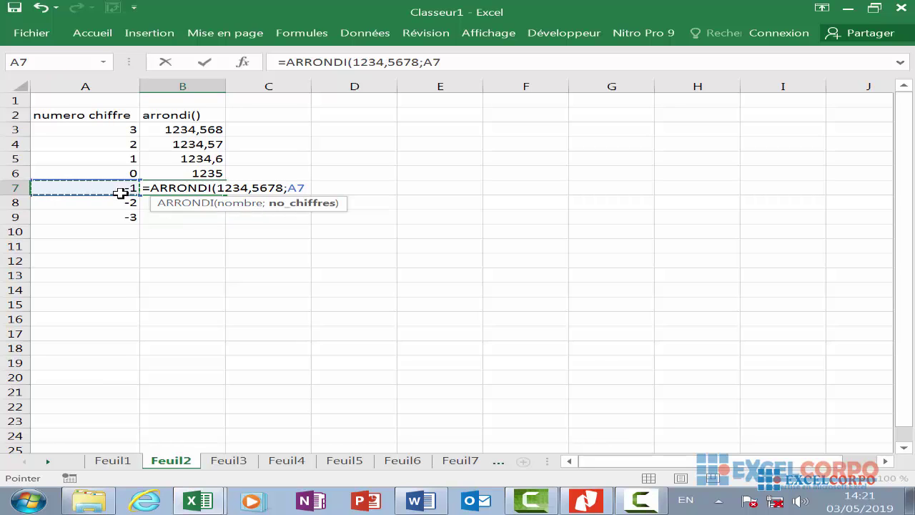
pyautogui.press('Return')
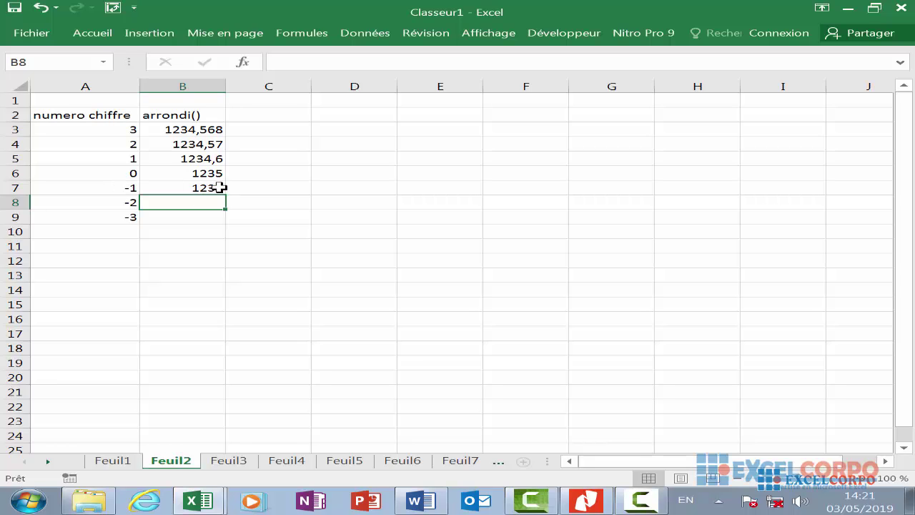
# Recommit the unchanged B7 formula so it displays 1230.
pyautogui.click(219, 187)
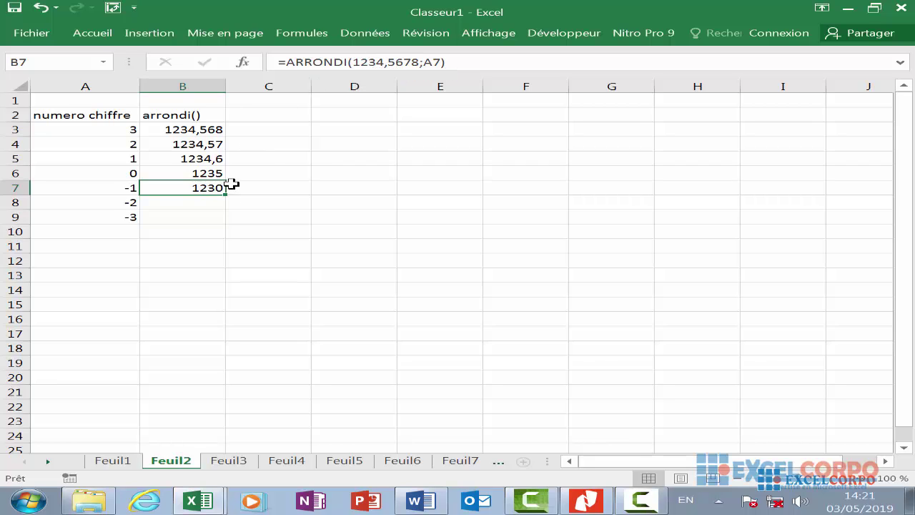
pyautogui.click(441, 63)
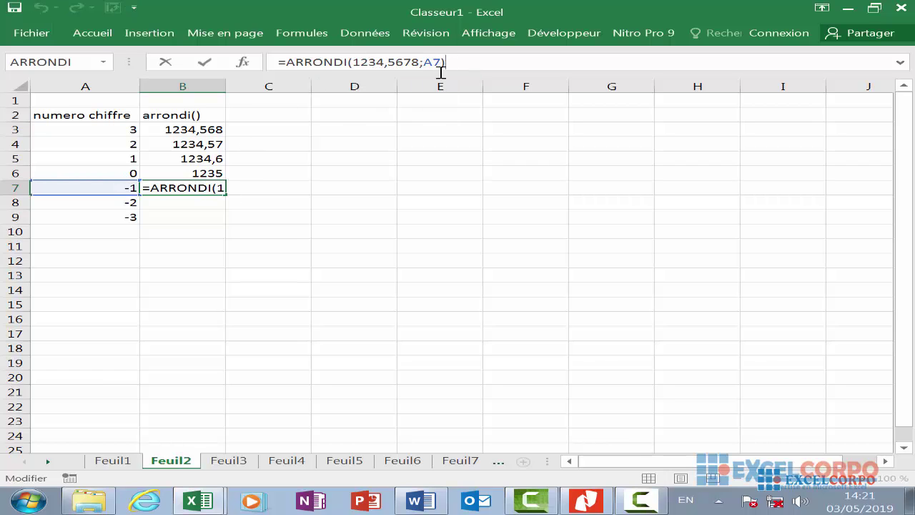
pyautogui.press('Return')
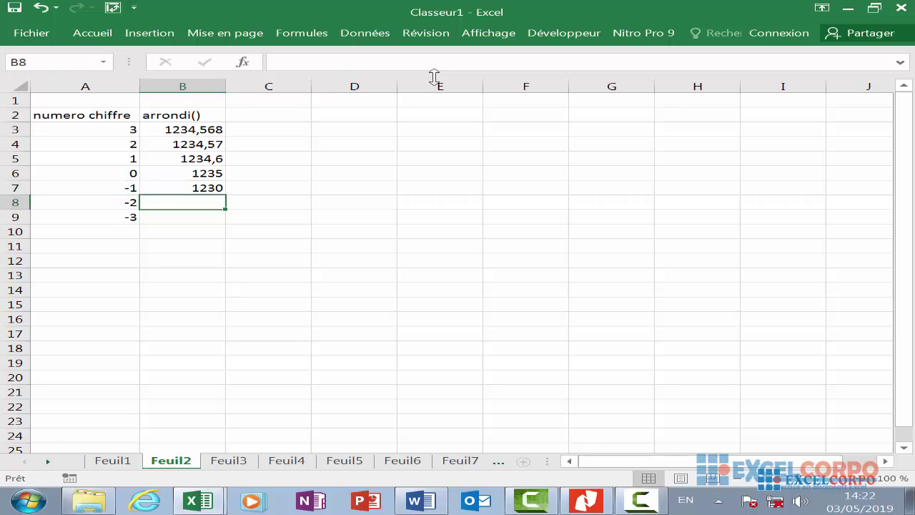
# Enter =ARRONDI(1234,5678;A8) in B8, giving 1200, and check it.
pyautogui.write('=q')
pyautogui.press('BackSpace')
pyautogui.write('a')
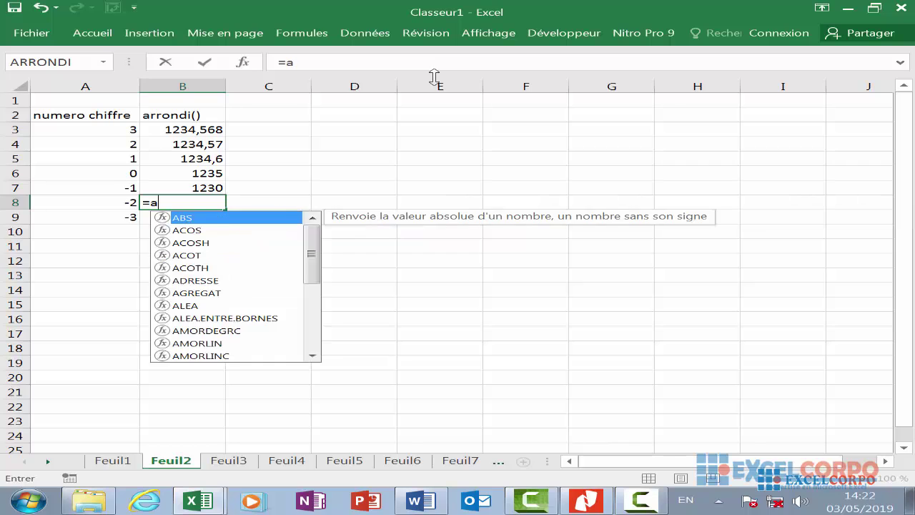
pyautogui.write('rr')
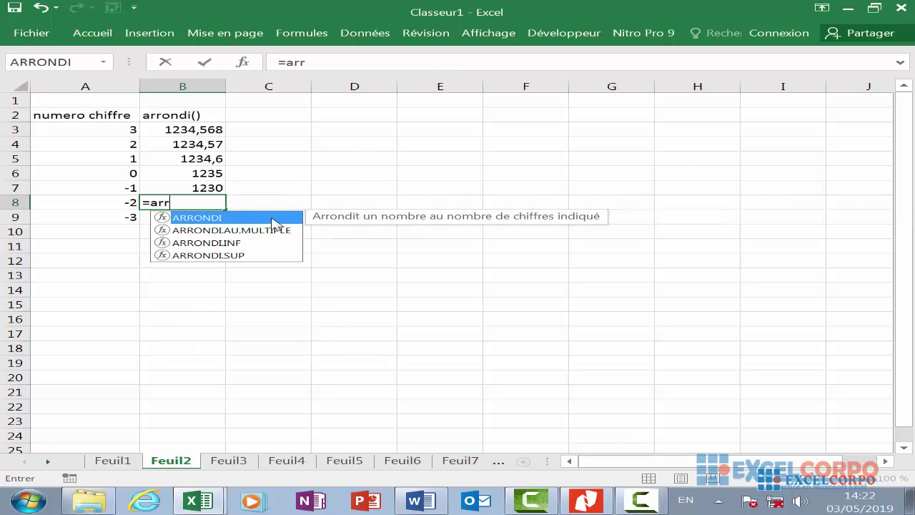
pyautogui.doubleClick(274, 217)
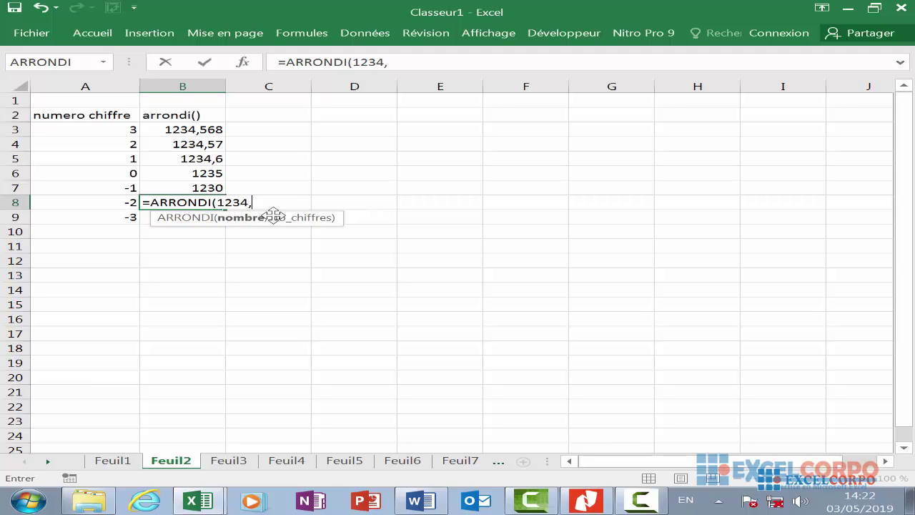
pyautogui.write('5678;')
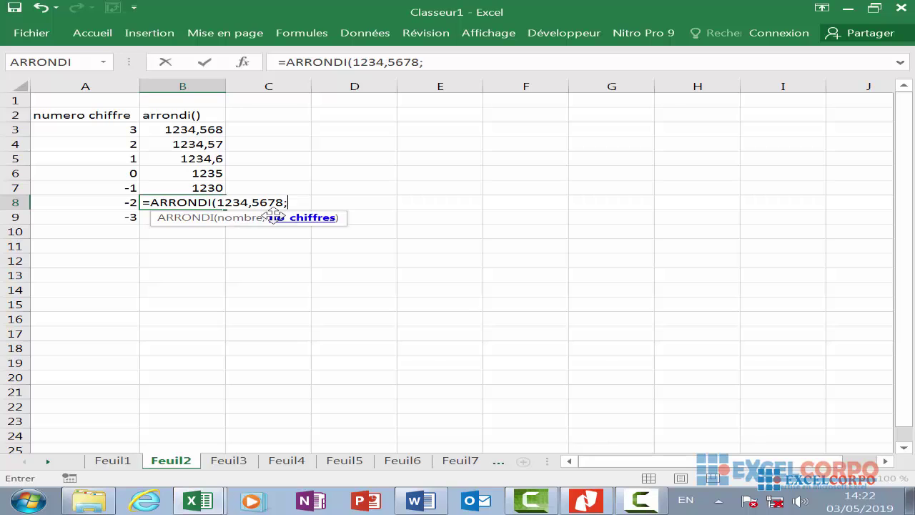
pyautogui.click(133, 203)
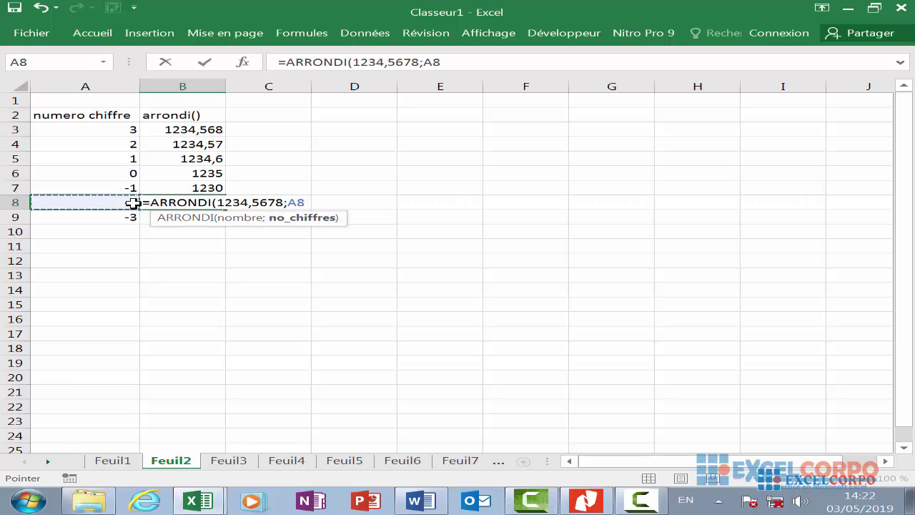
pyautogui.press('Return')
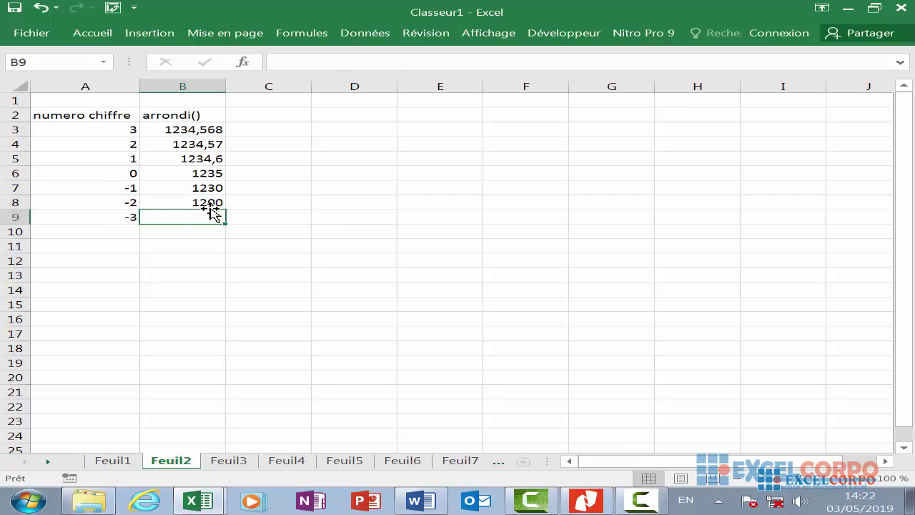
pyautogui.click(216, 202)
pyautogui.click(192, 217)
# Try =ARRONDI(1234;5678;A9) in B9 and dismiss the too-many-arguments errors.
pyautogui.write('=arr')
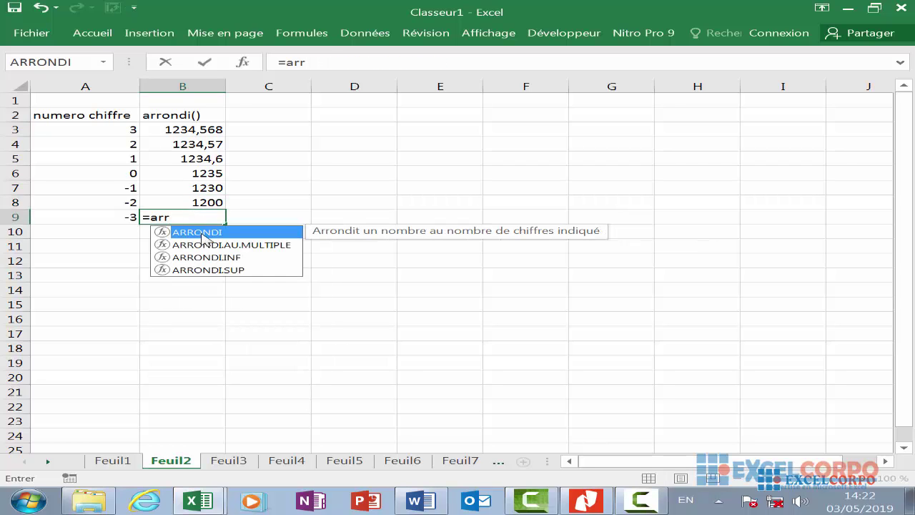
pyautogui.doubleClick(203, 236)
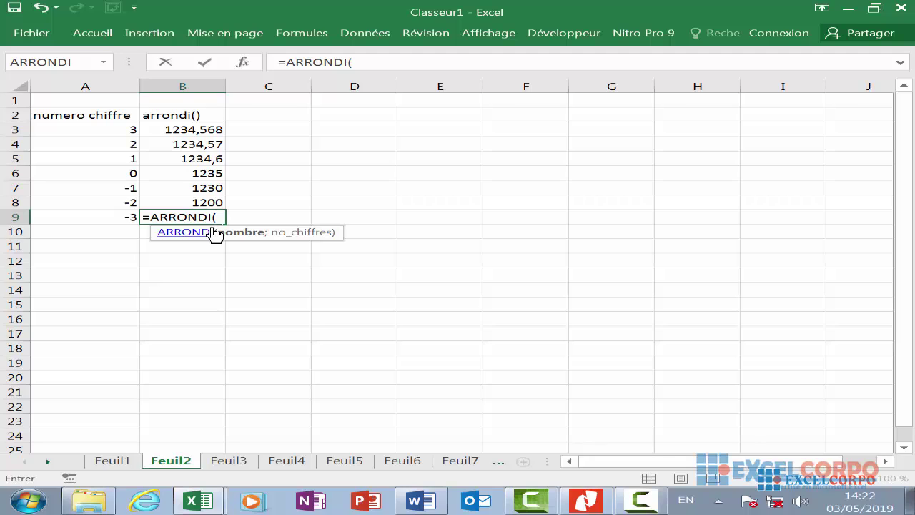
pyautogui.write('1234')
pyautogui.write(';5678')
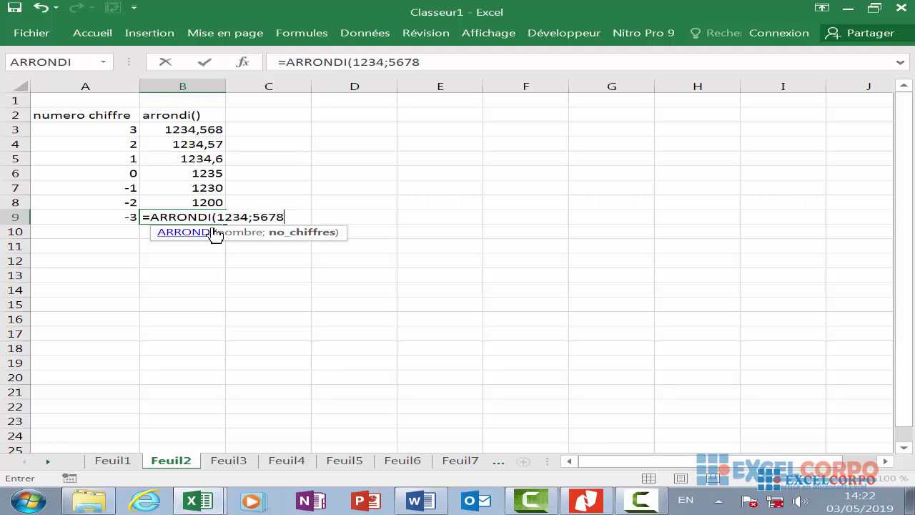
pyautogui.write(';')
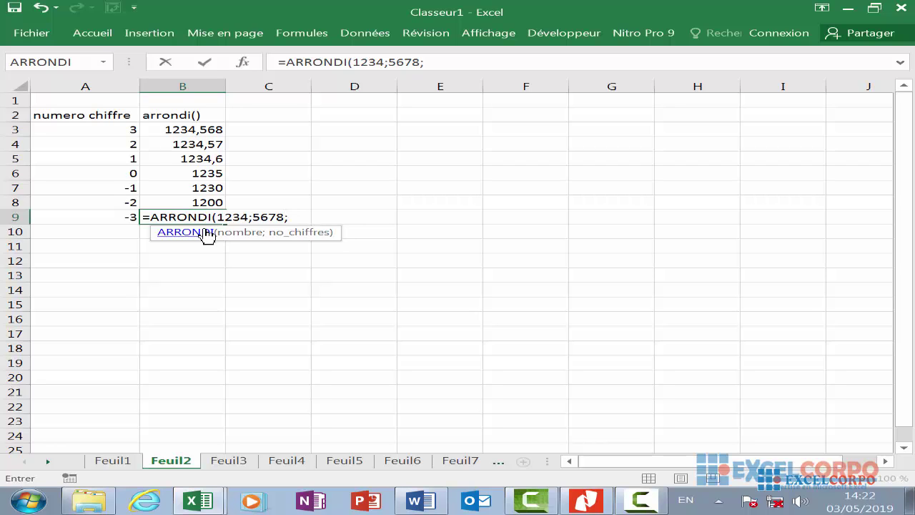
pyautogui.click(123, 218)
pyautogui.press('Return')
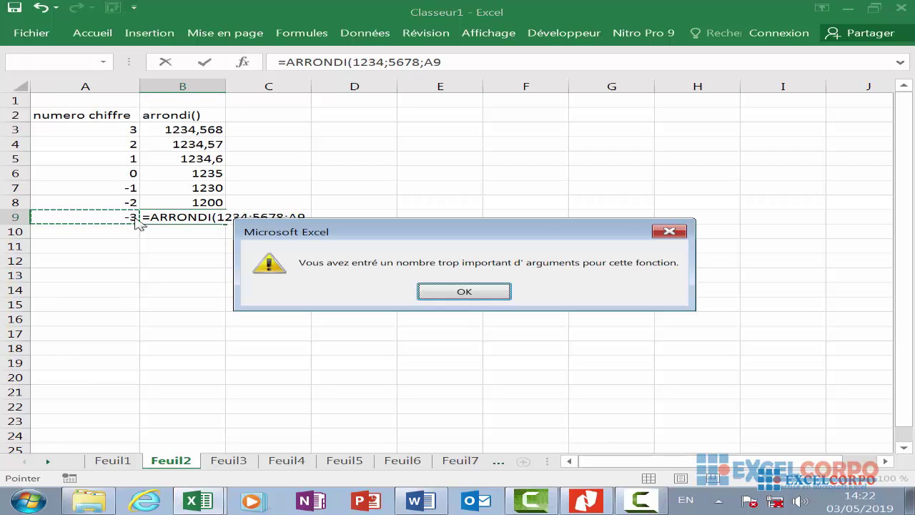
pyautogui.press('Return')
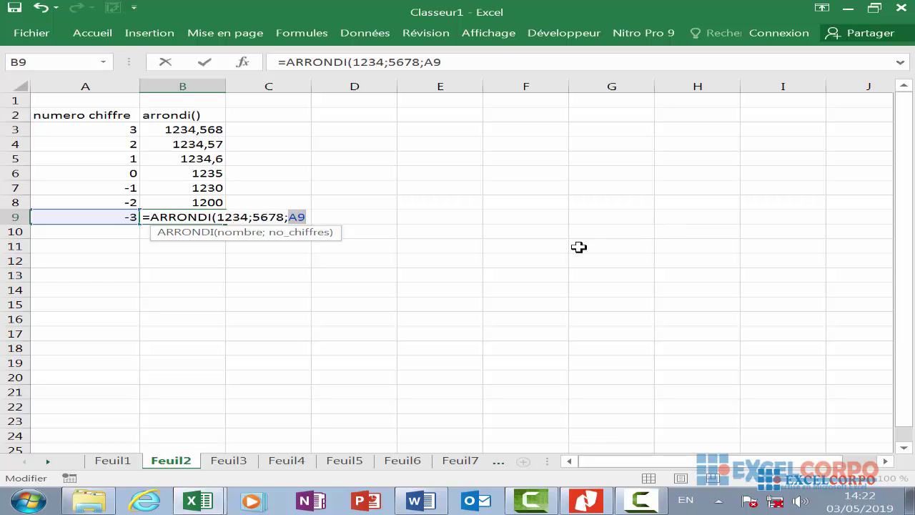
pyautogui.press('Return')
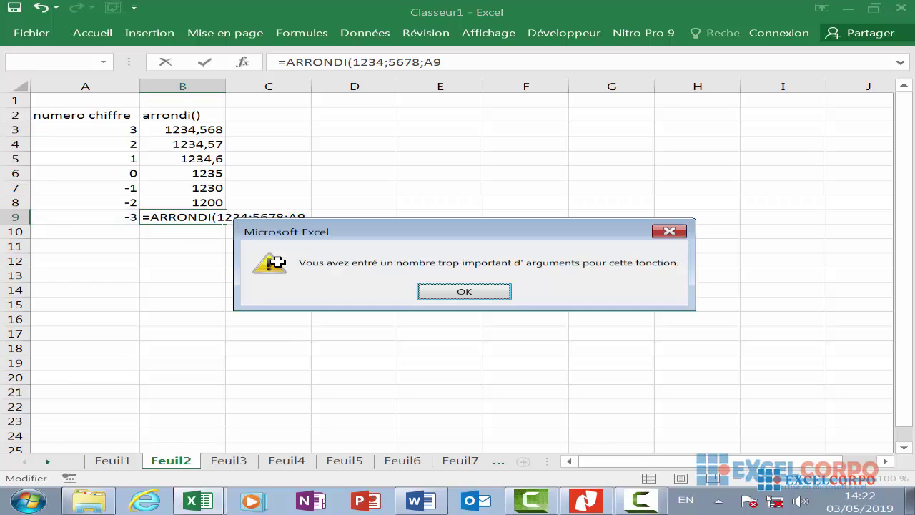
pyautogui.press('Return')
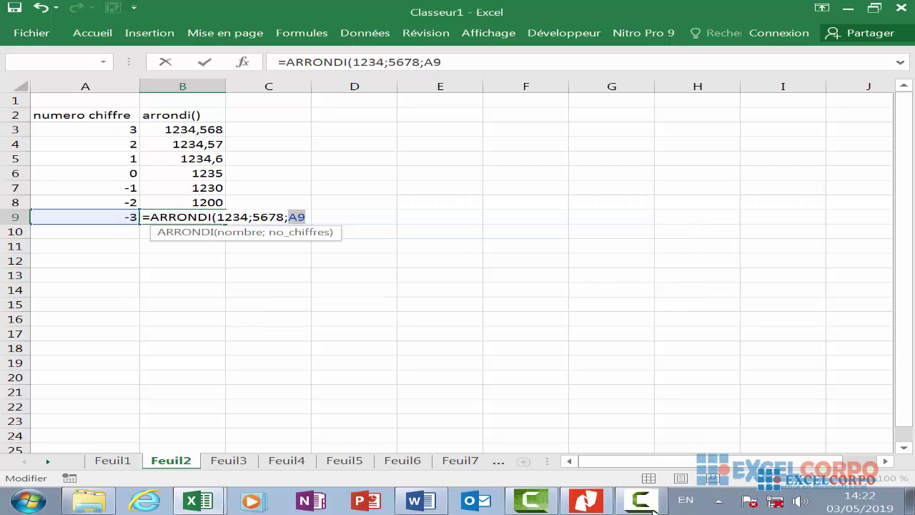
pyautogui.click(641, 501)
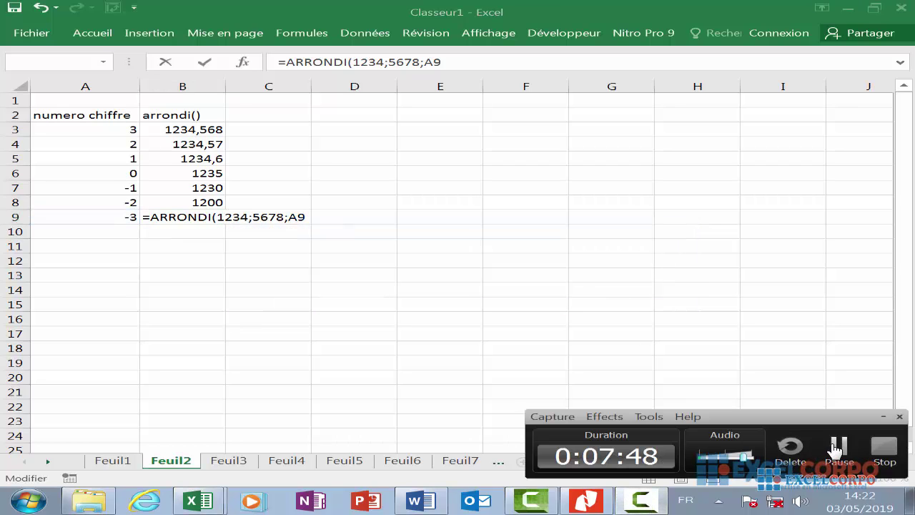
pyautogui.click(829, 454)
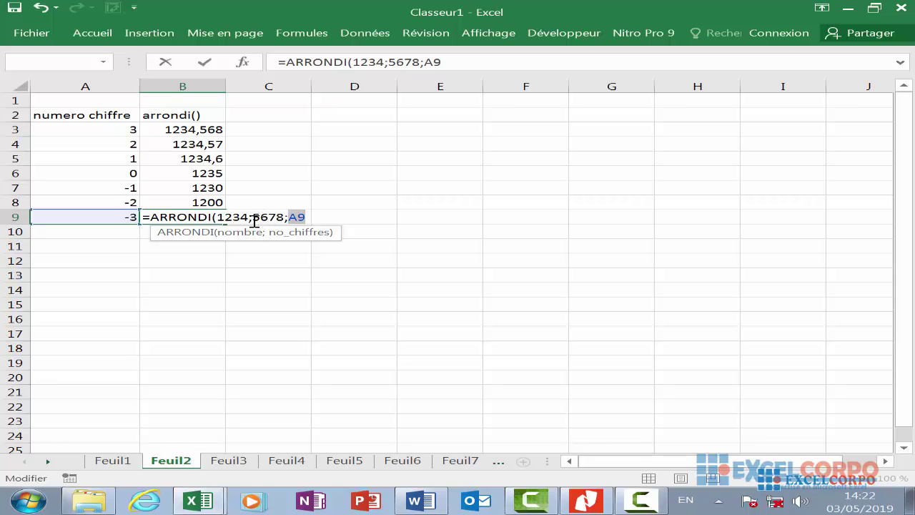
# Correct B9's number to 1234,5678 so the formula returns 1000.
pyautogui.click(254, 218)
pyautogui.press('BackSpace')
pyautogui.write(',')
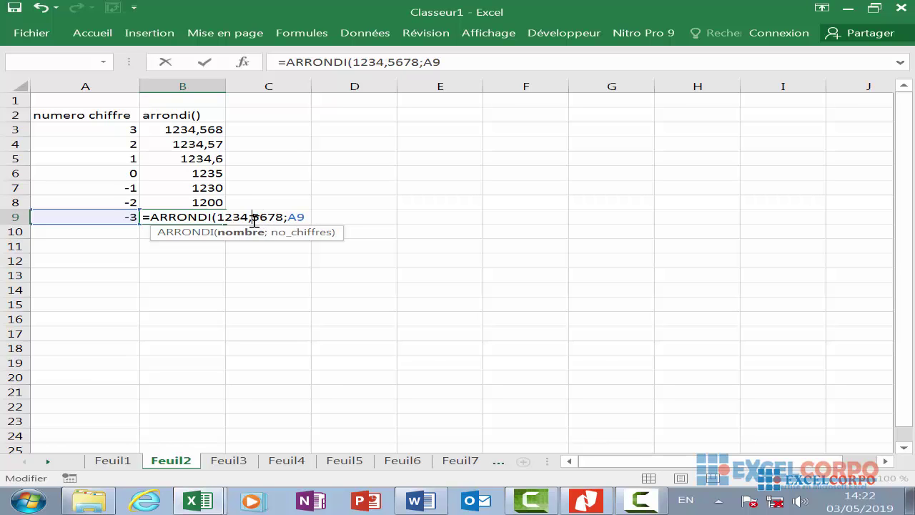
pyautogui.click(310, 216)
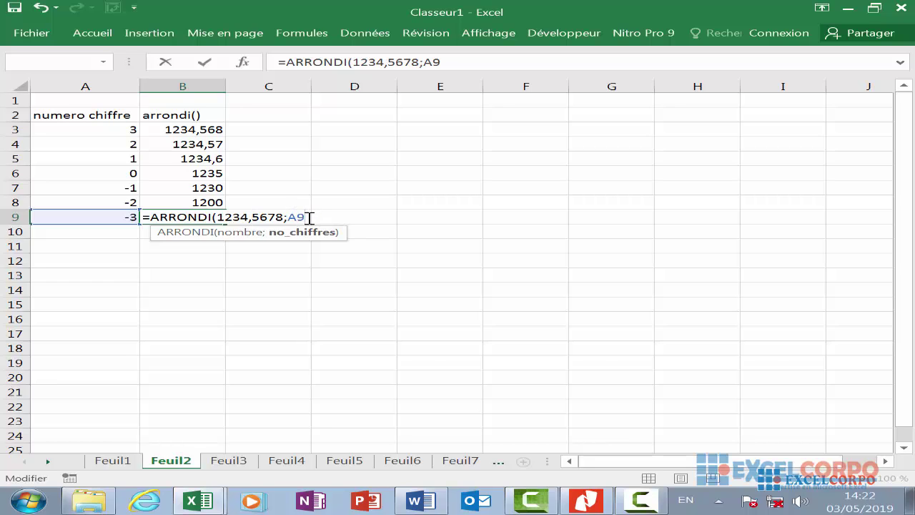
pyautogui.press('Return')
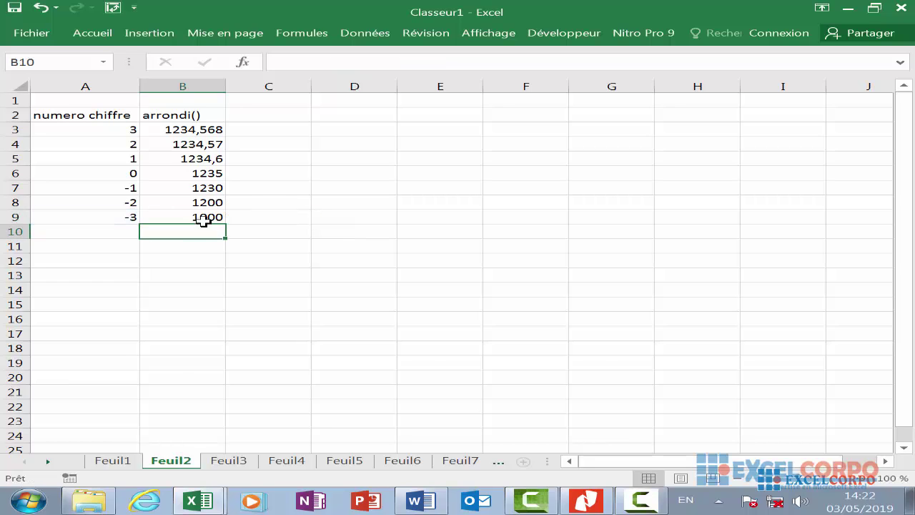
pyautogui.click(204, 220)
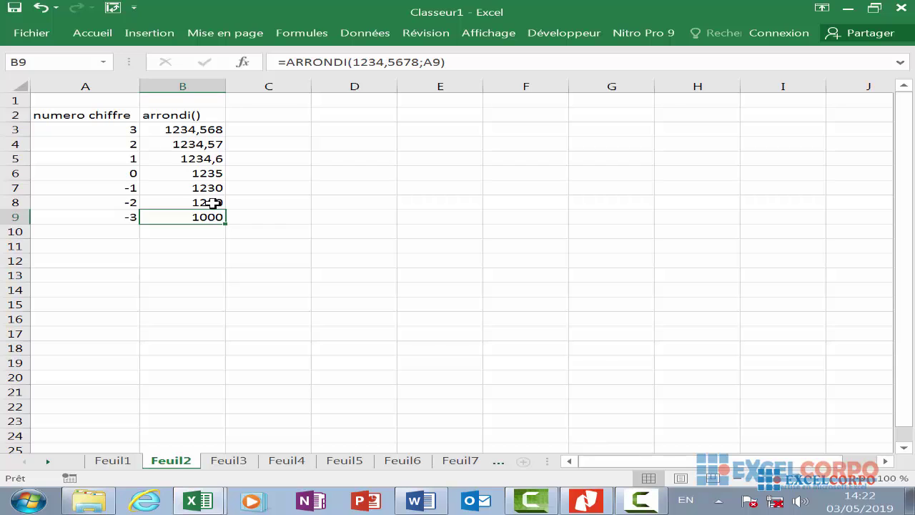
# Review the ARRONDI formulas up column B, including B4 and B7's references.
pyautogui.click(213, 203)
pyautogui.click(215, 188)
pyautogui.click(212, 174)
pyautogui.click(215, 157)
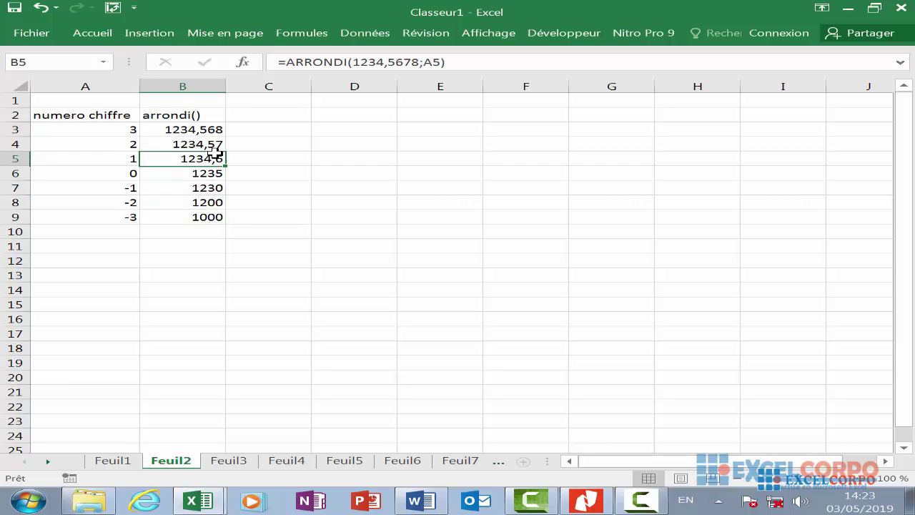
pyautogui.click(215, 145)
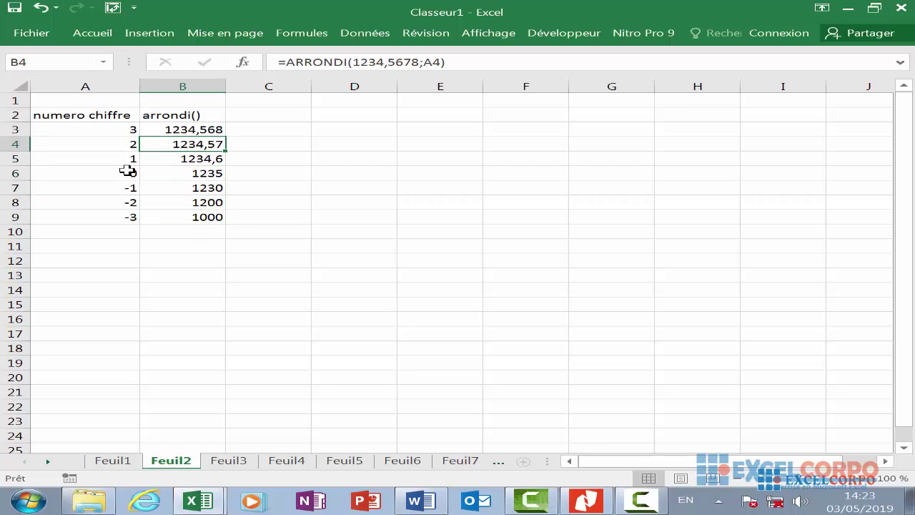
pyautogui.click(204, 190)
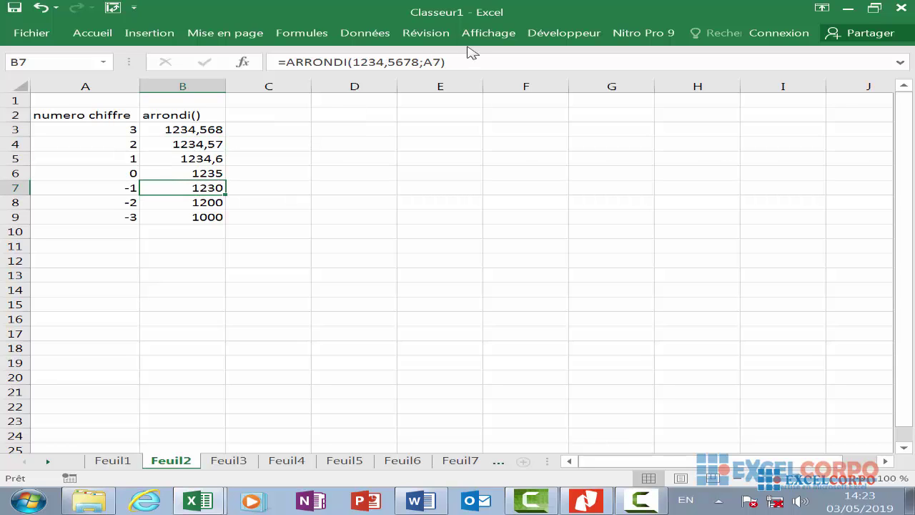
pyautogui.click(433, 62)
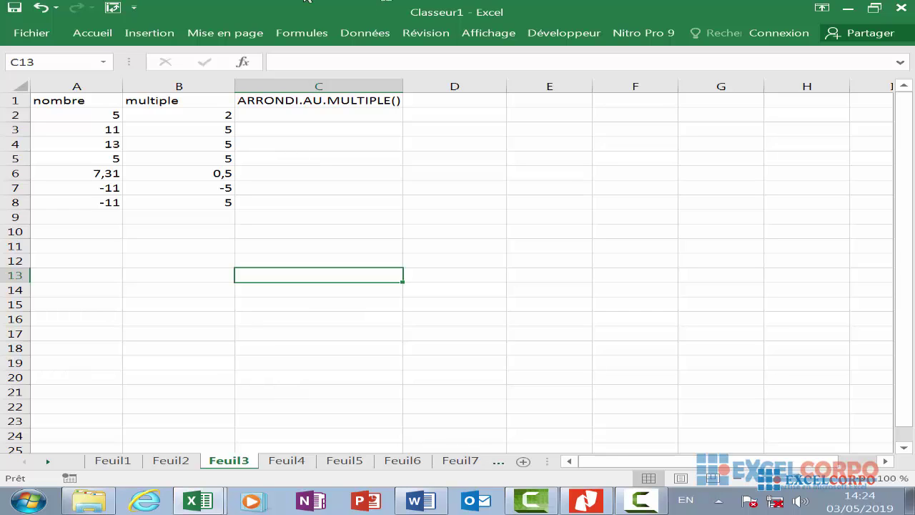
# Pick ARRONDI.AU.MULTIPLE for C13, view its Nombre and Multiple fields, then close it empty.
pyautogui.click(243, 62)
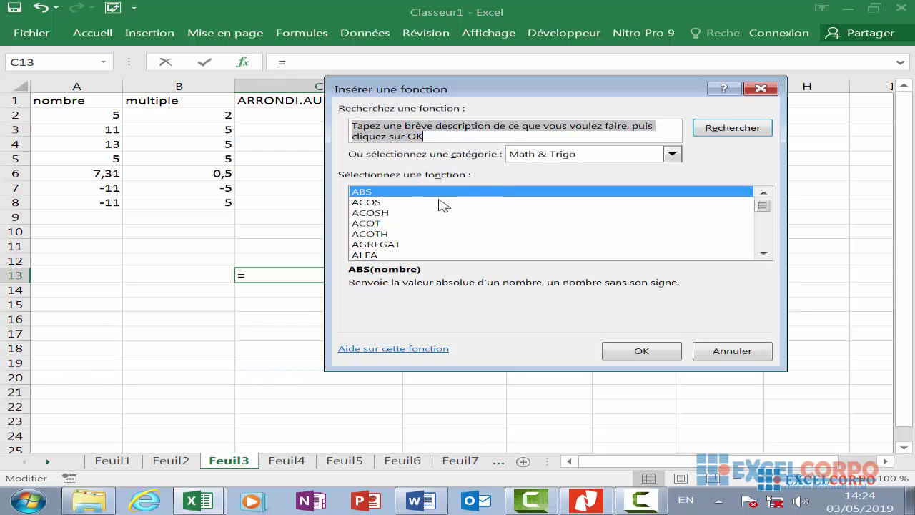
pyautogui.write('a')
pyautogui.scroll(-2, 446, 207)
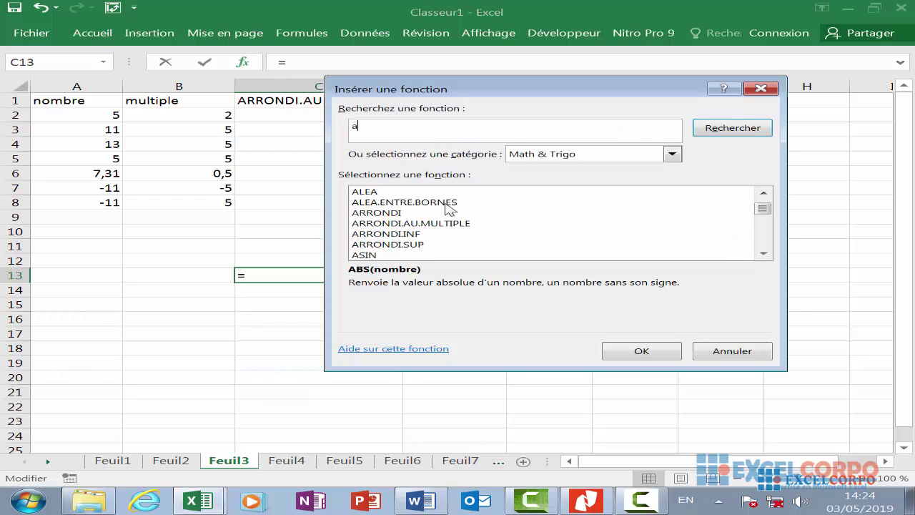
pyautogui.click(434, 224)
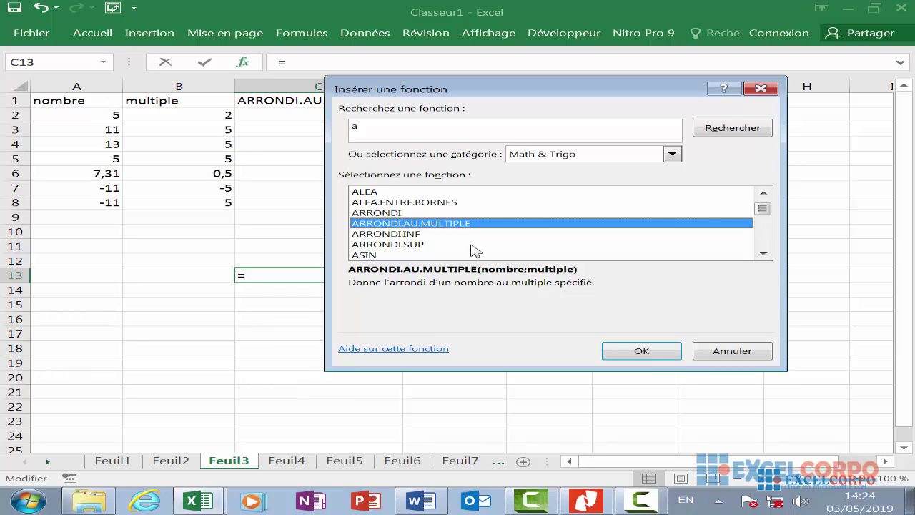
pyautogui.click(652, 355)
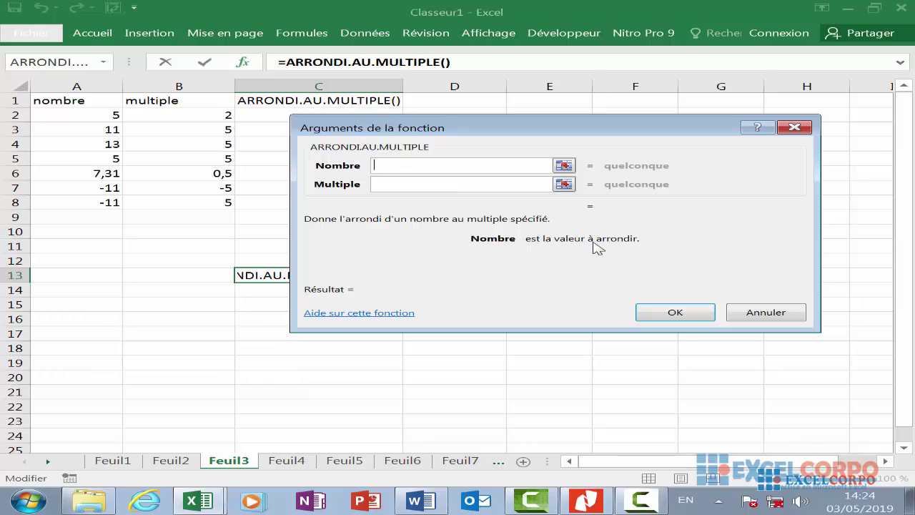
pyautogui.click(381, 181)
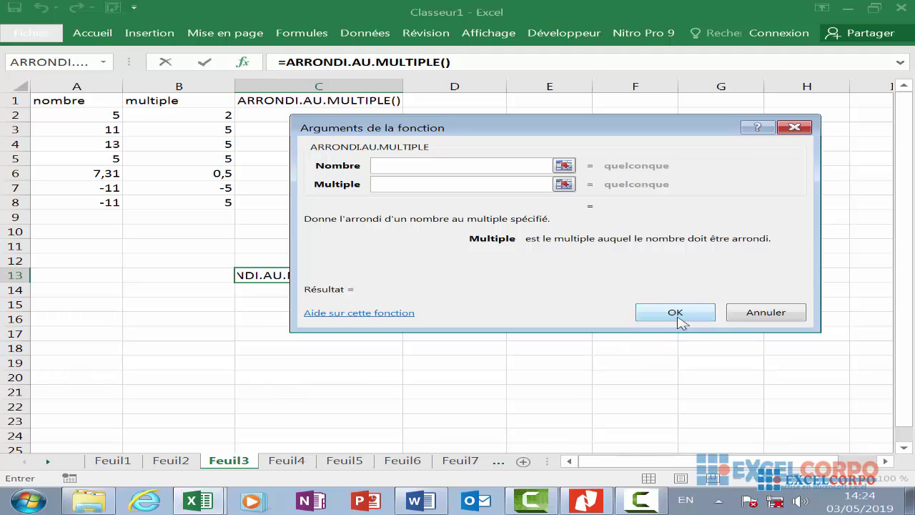
pyautogui.click(795, 128)
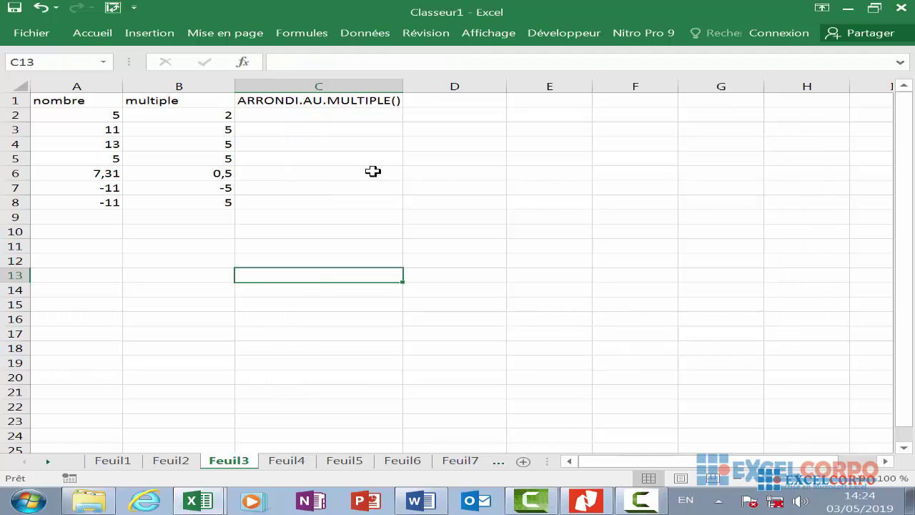
# Enter =ARRONDI.AU.MULTIPLE(A2;B2) in C2, rounding 5 to the nearest multiple of 2 to get 6.
pyautogui.click(301, 121)
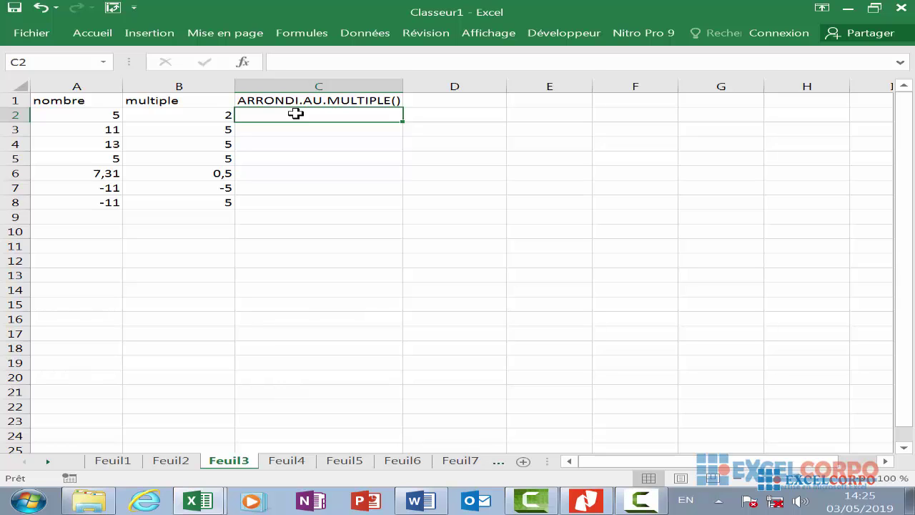
pyautogui.write('=ar')
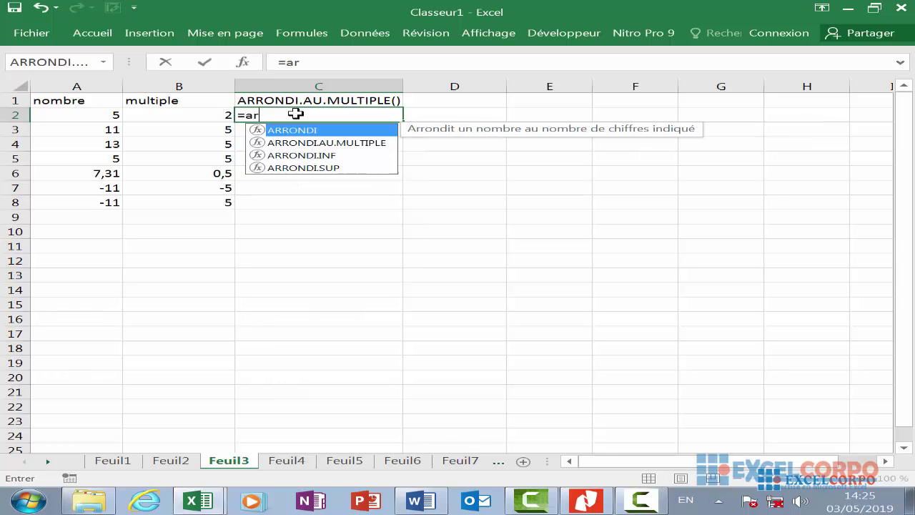
pyautogui.click(321, 146)
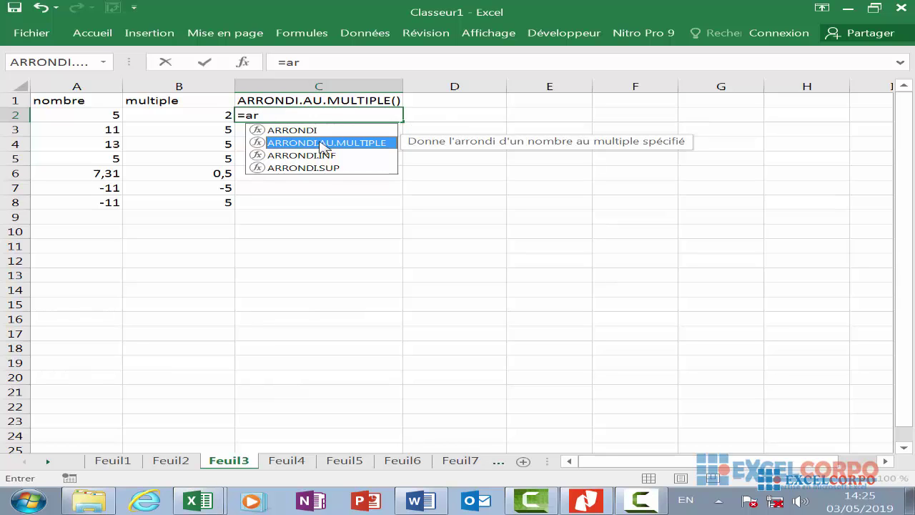
pyautogui.doubleClick(322, 146)
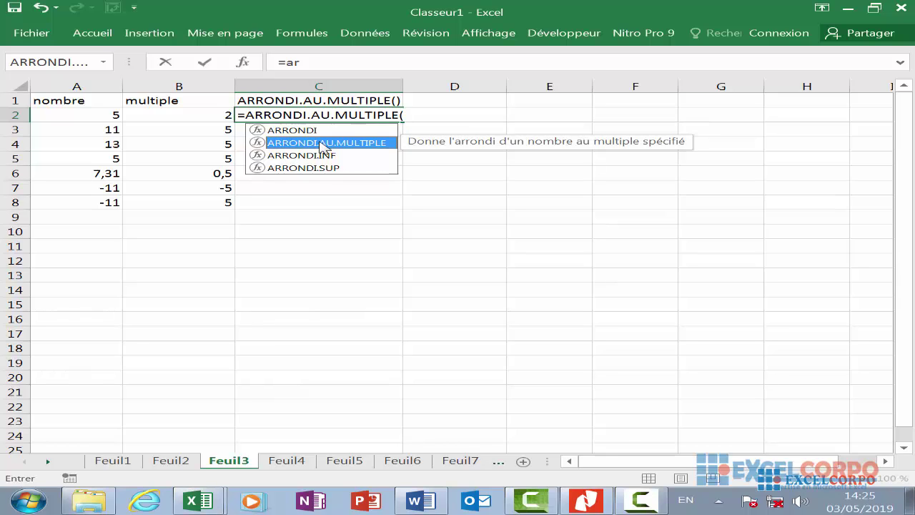
pyautogui.click(89, 115)
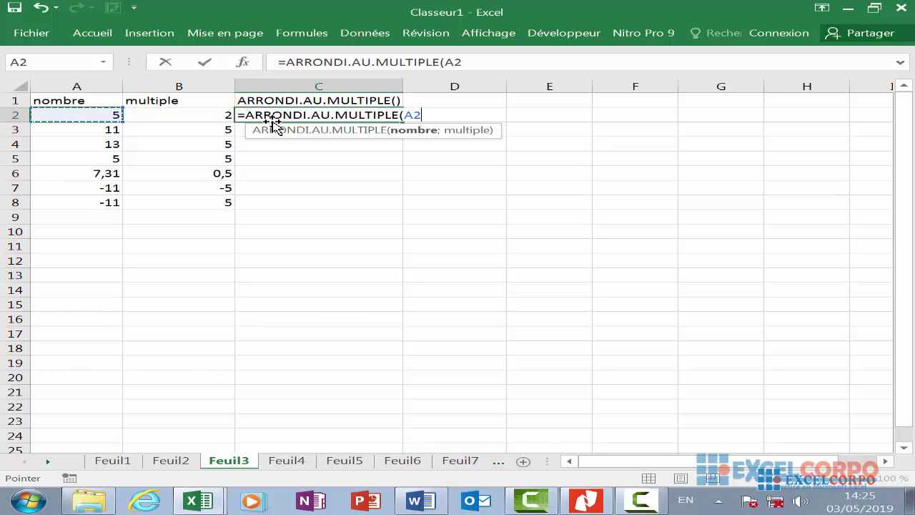
pyautogui.write(';')
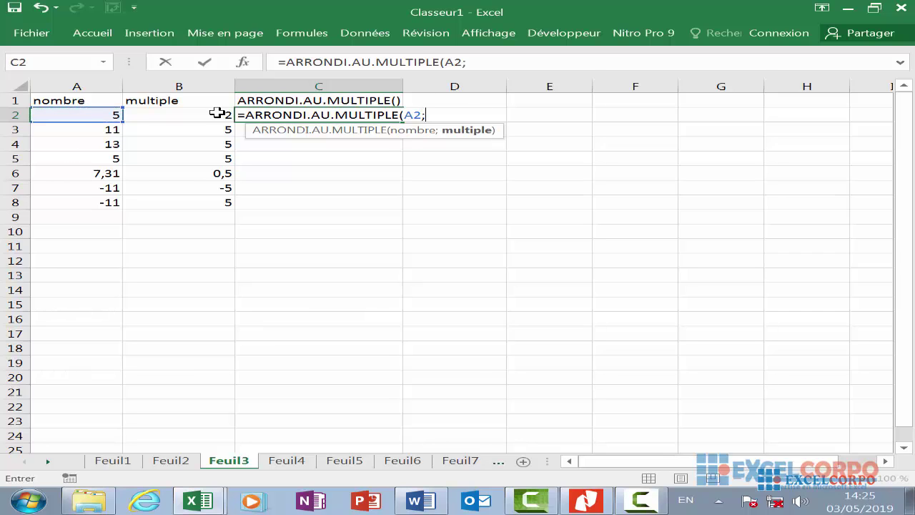
pyautogui.click(212, 115)
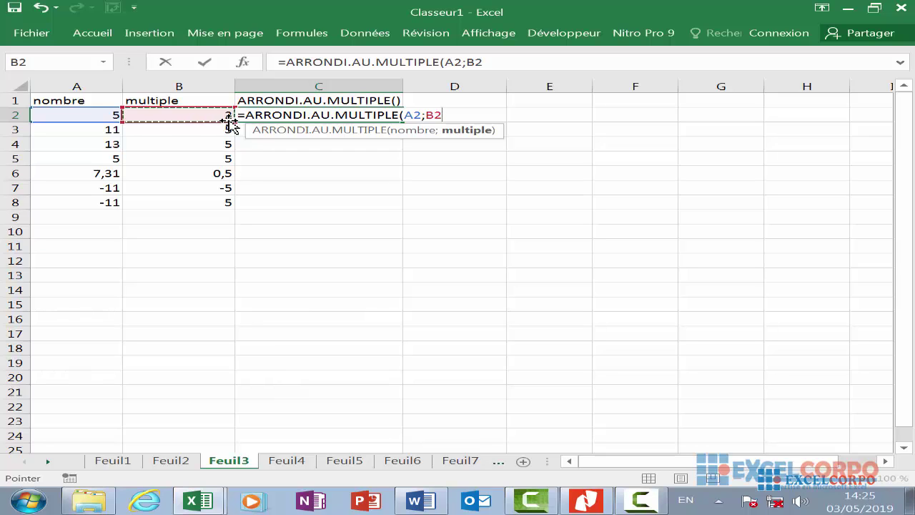
pyautogui.press('Return')
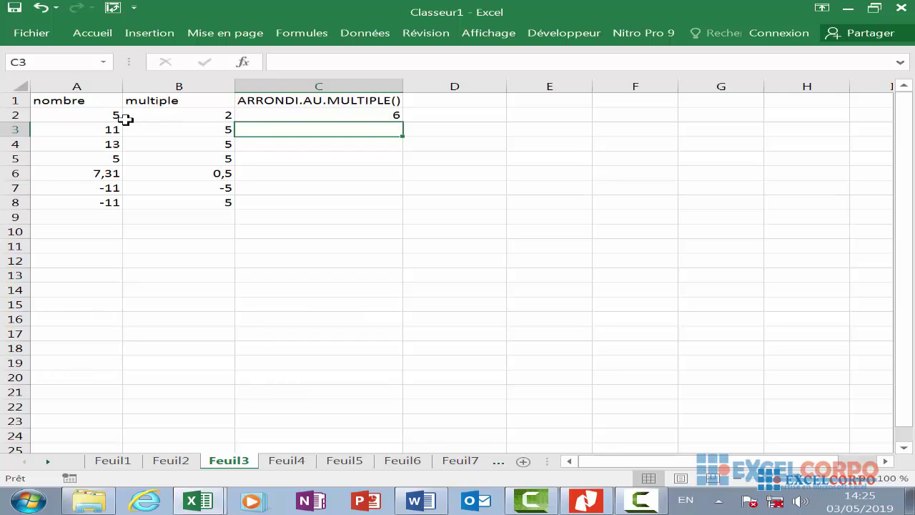
pyautogui.click(103, 113)
pyautogui.click(367, 116)
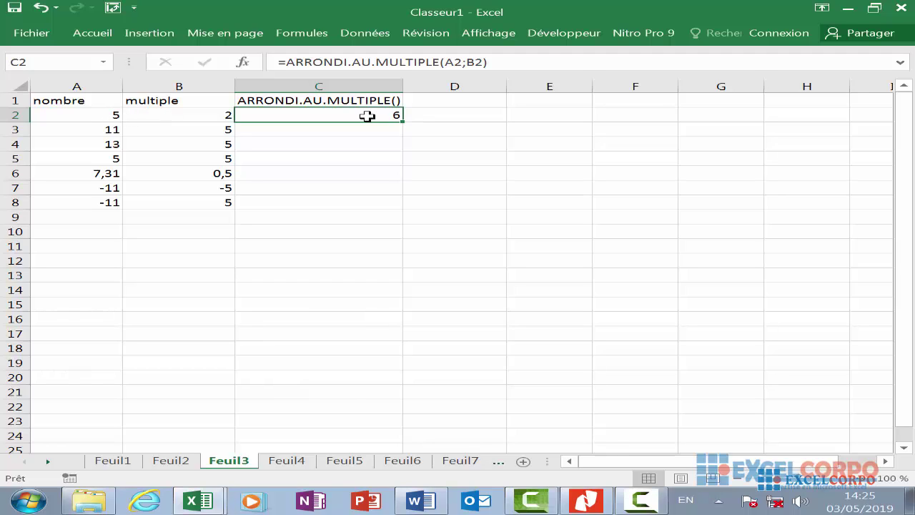
# Start a formula in C3 by inserting ARRONDI.AU.MULTIPLE from the autocomplete list.
pyautogui.click(642, 500)
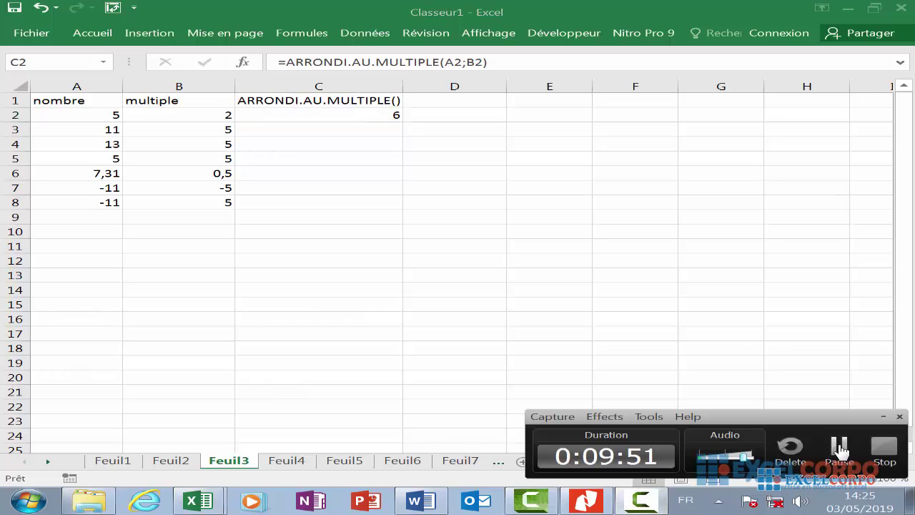
pyautogui.click(863, 439)
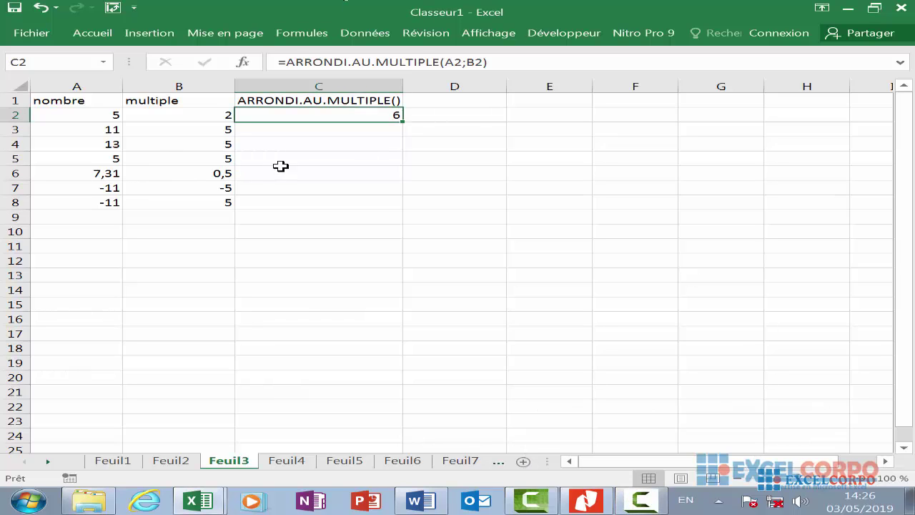
pyautogui.click(314, 133)
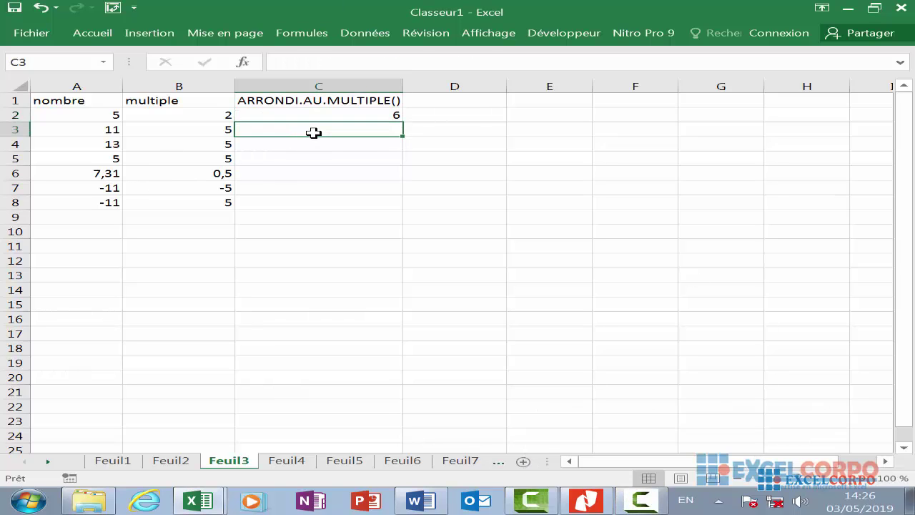
pyautogui.write('ar')
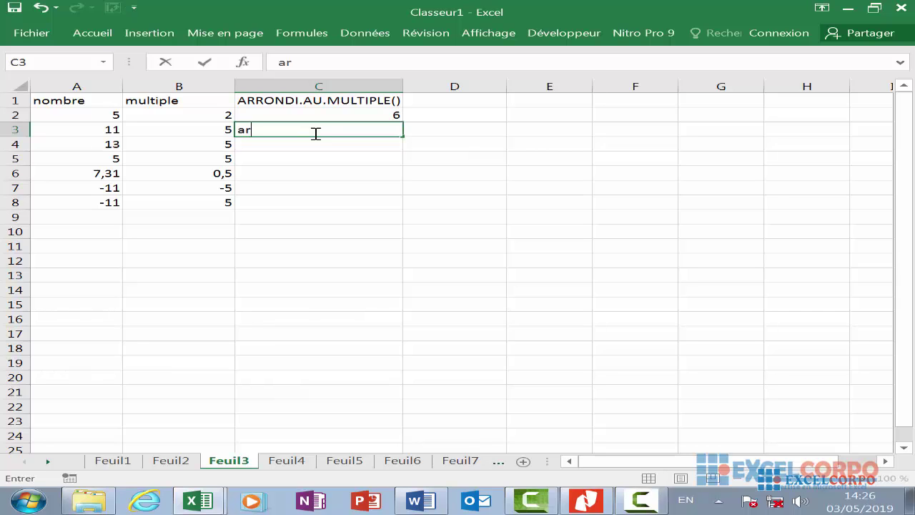
pyautogui.write('-')
pyautogui.write('ar')
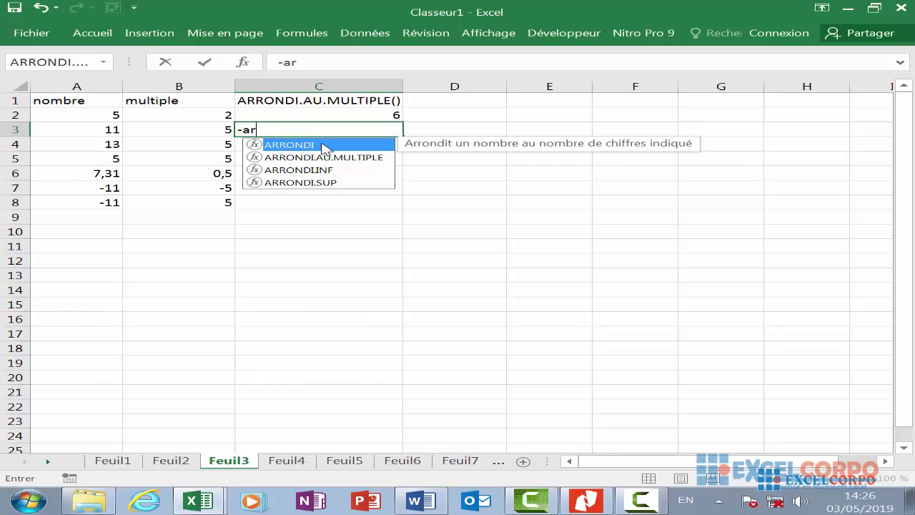
pyautogui.doubleClick(324, 156)
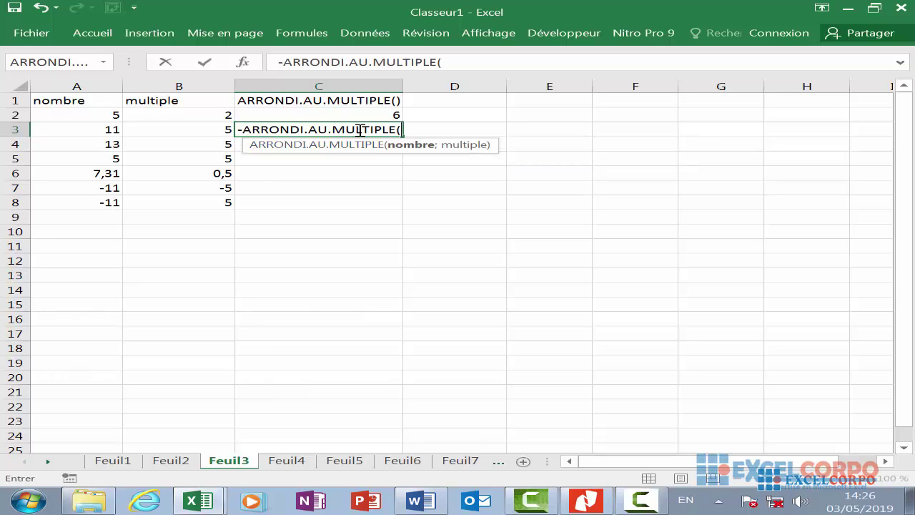
# Replace the leading minus with '=' and finish =ARRONDI.AU.MULTIPLE(A3;B3), giving 10.
pyautogui.click(284, 63)
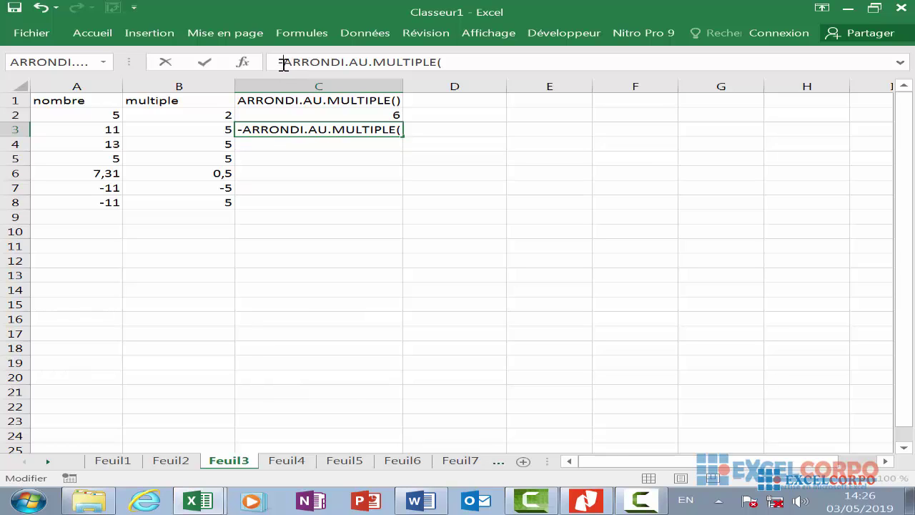
pyautogui.press('BackSpace')
pyautogui.write('=')
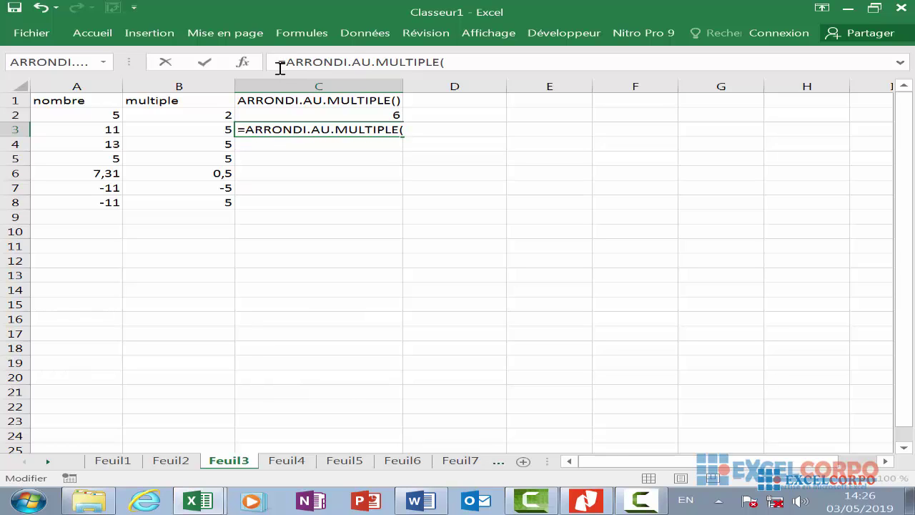
pyautogui.click(449, 61)
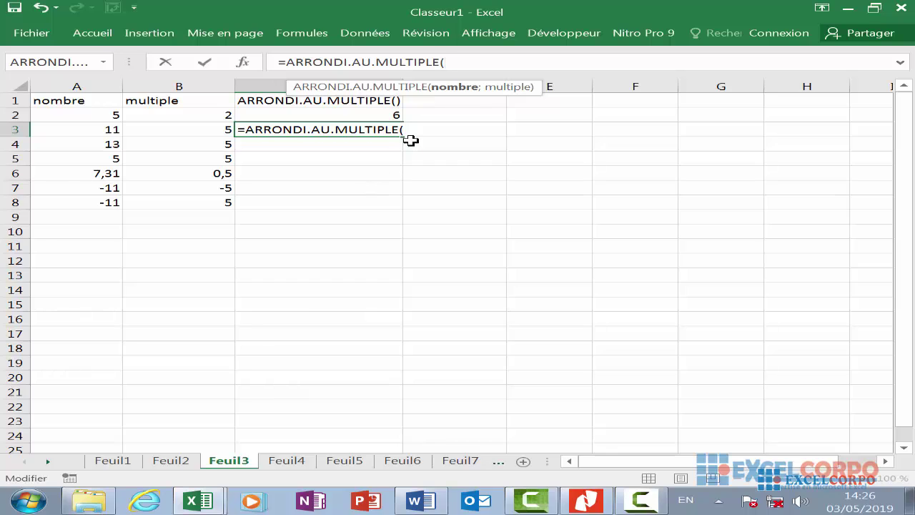
pyautogui.click(410, 129)
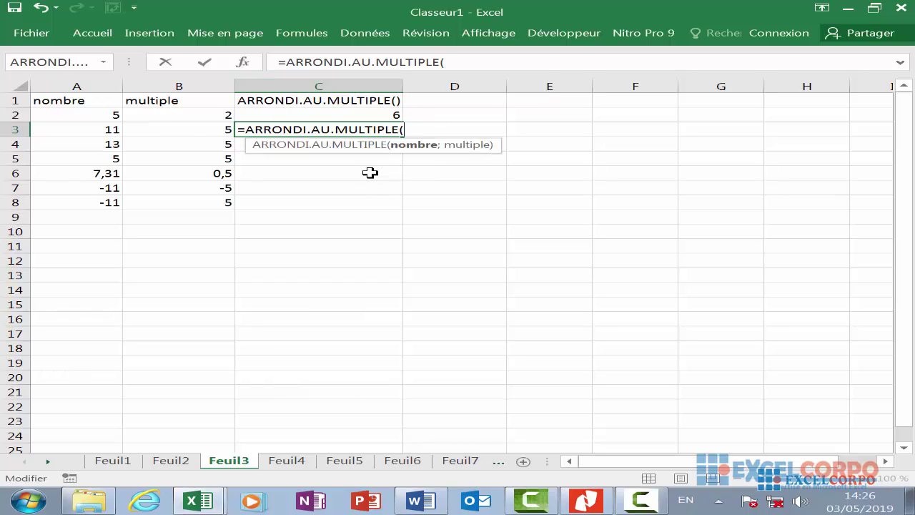
pyautogui.click(108, 130)
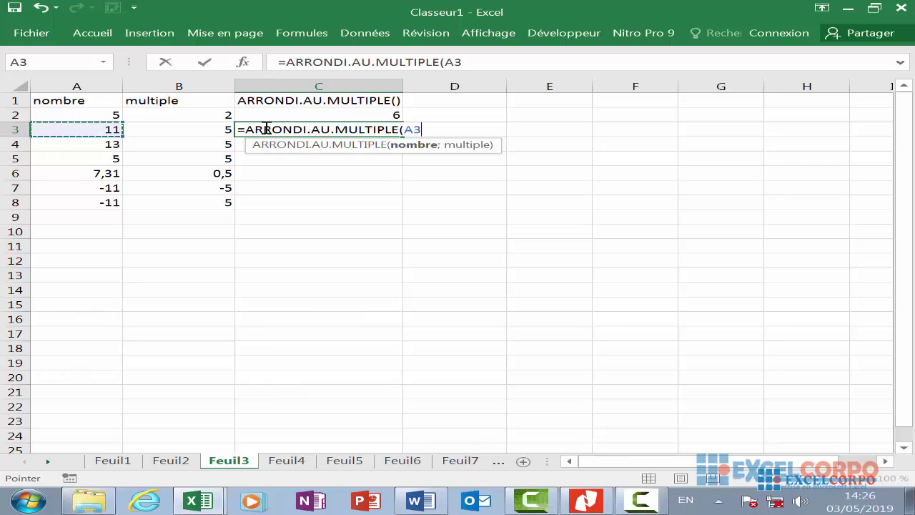
pyautogui.write(';')
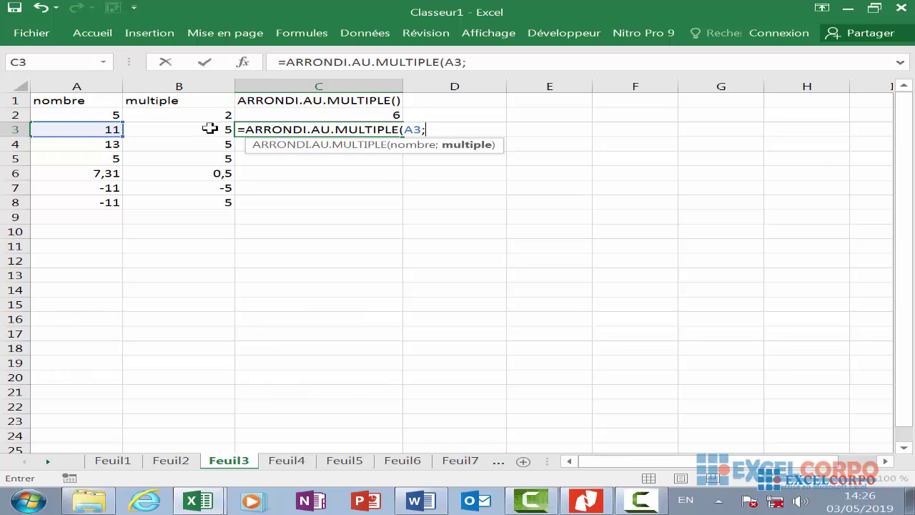
pyautogui.click(210, 128)
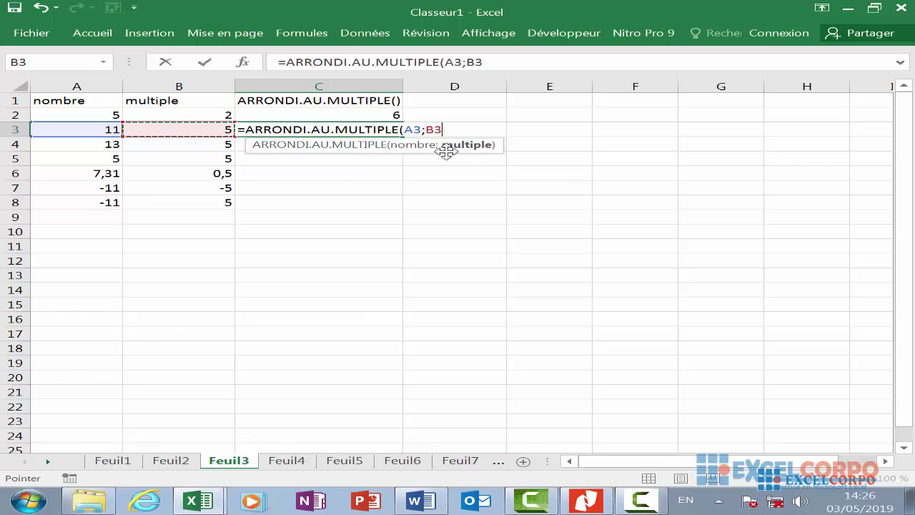
pyautogui.press('Return')
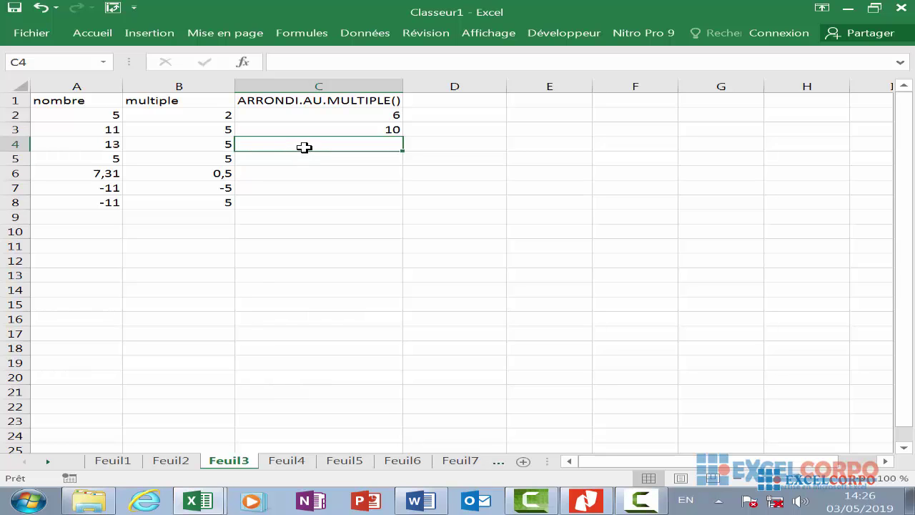
# Enter =ARRONDI.AU.MULTIPLE(A4;B4) in C4 and the row-5 equivalent in C5, giving 15 and 5.
pyautogui.write('=arr')
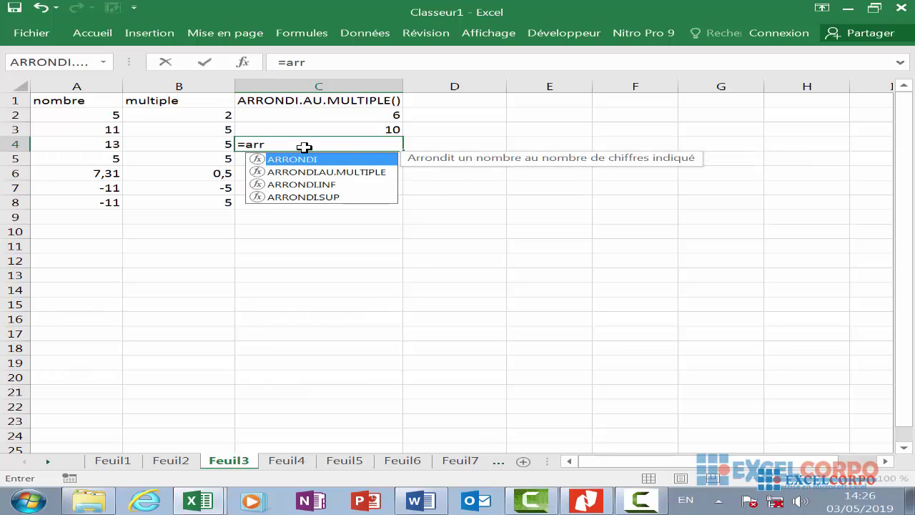
pyautogui.doubleClick(308, 173)
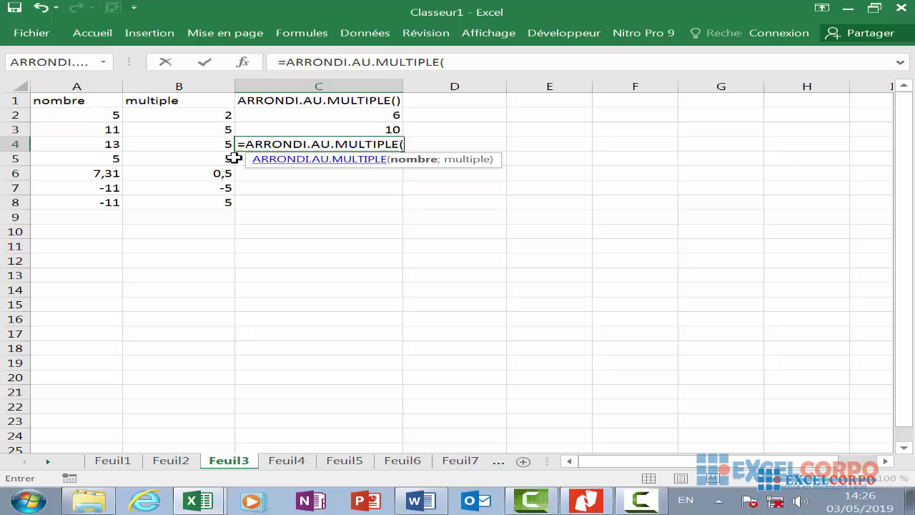
pyautogui.click(100, 145)
pyautogui.write(';')
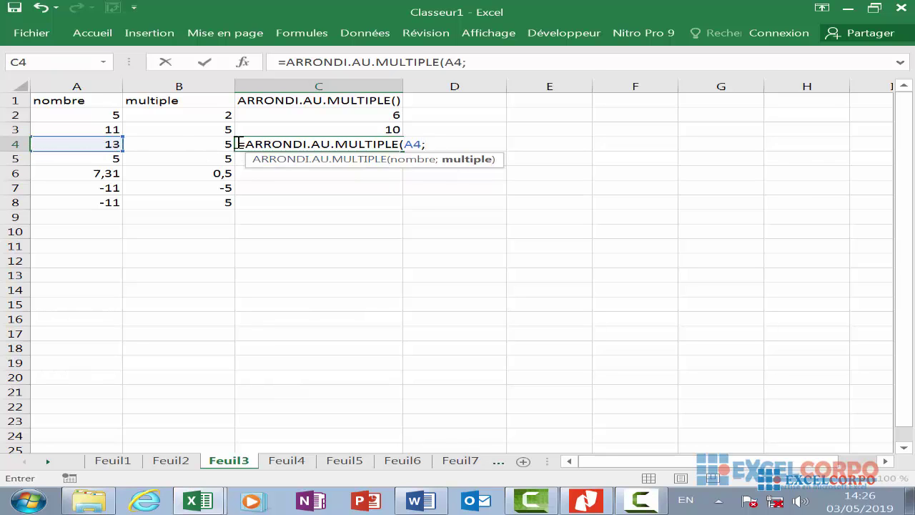
pyautogui.click(193, 147)
pyautogui.press('Return')
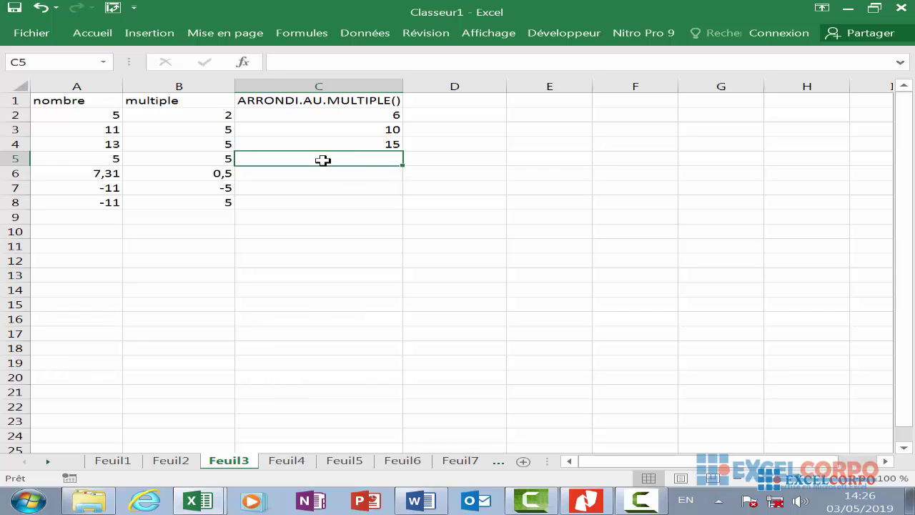
pyautogui.write('=')
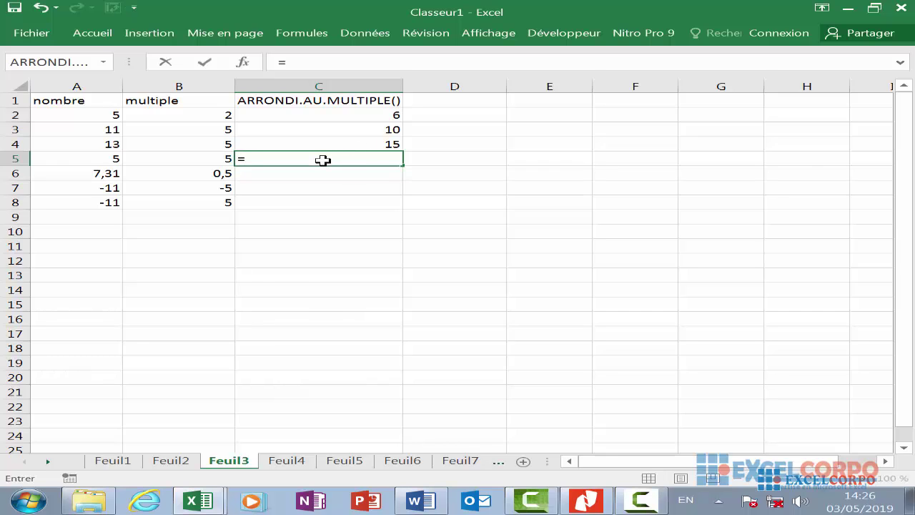
pyautogui.write('arr')
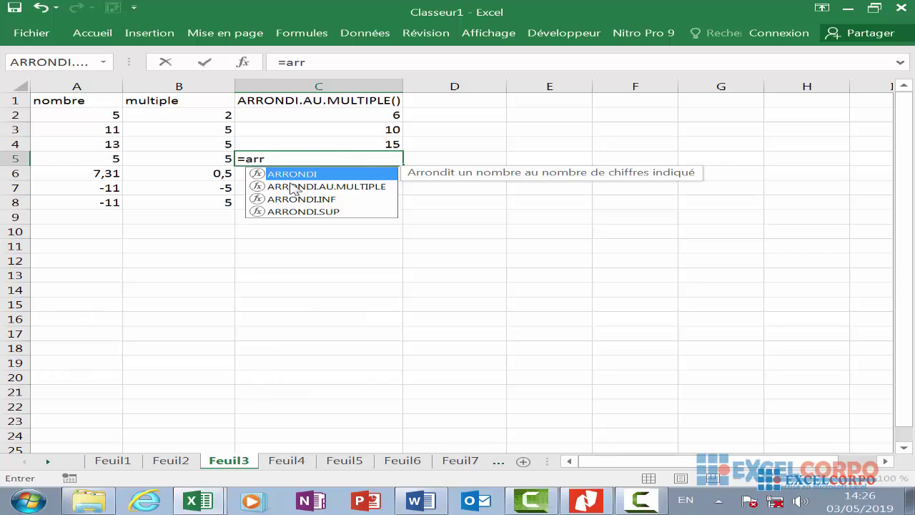
pyautogui.doubleClick(293, 187)
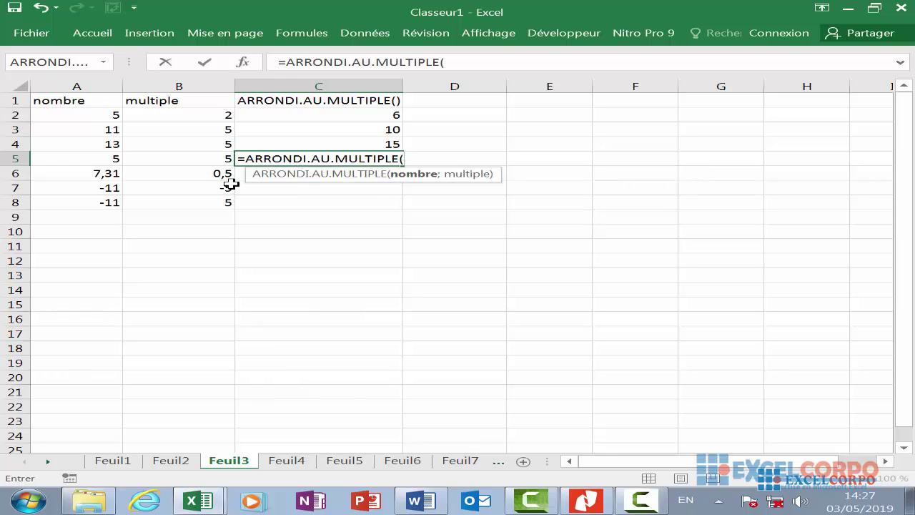
pyautogui.click(112, 162)
pyautogui.write(';')
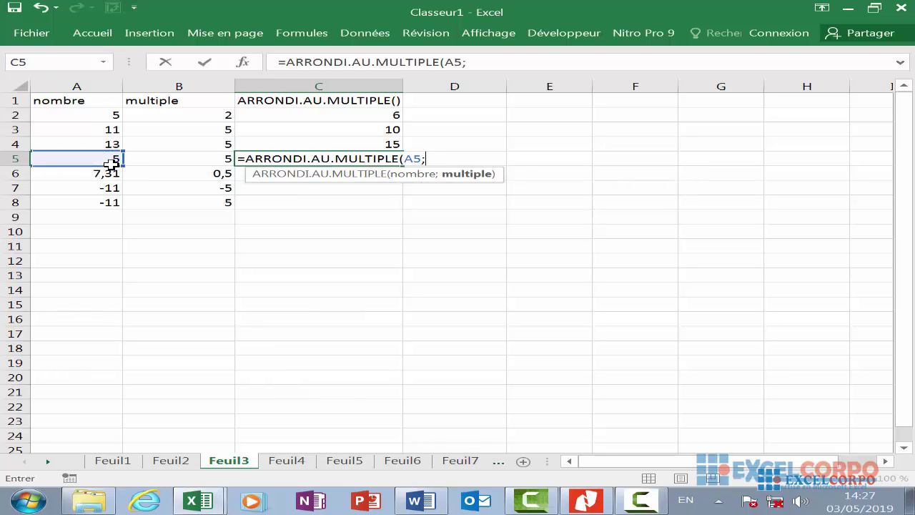
pyautogui.click(194, 165)
pyautogui.press('Return')
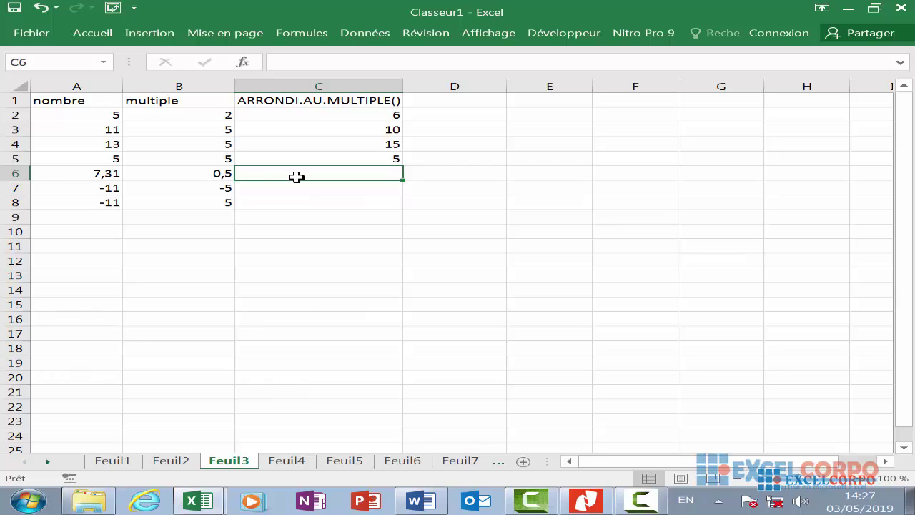
# Enter the same ARRONDI.AU.MULTIPLE formula for rows 6 and 7, giving 7,5 and -10.
pyautogui.write('=')
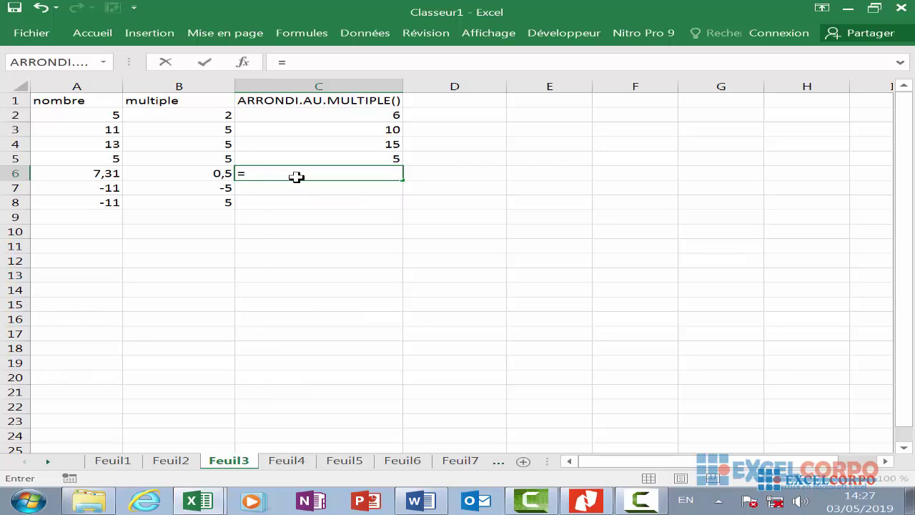
pyautogui.write('arr')
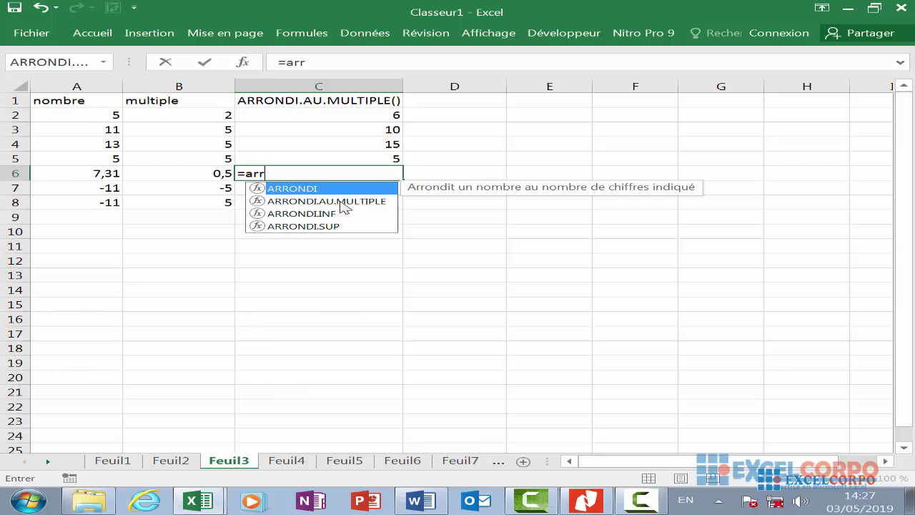
pyautogui.doubleClick(341, 203)
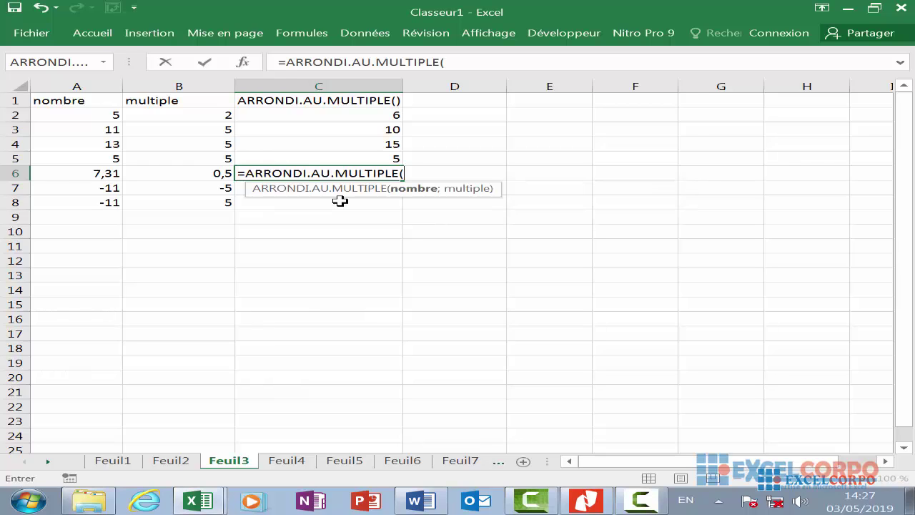
pyautogui.click(94, 171)
pyautogui.write(';')
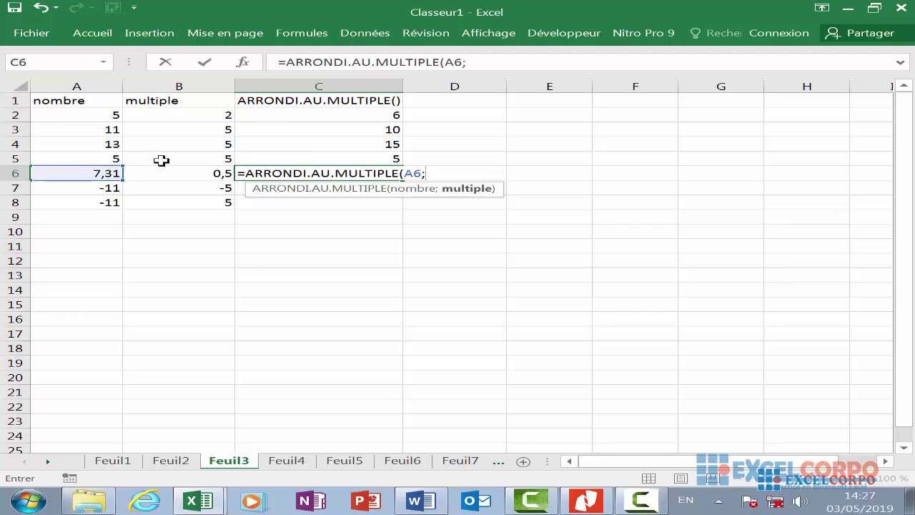
pyautogui.click(183, 175)
pyautogui.press('Return')
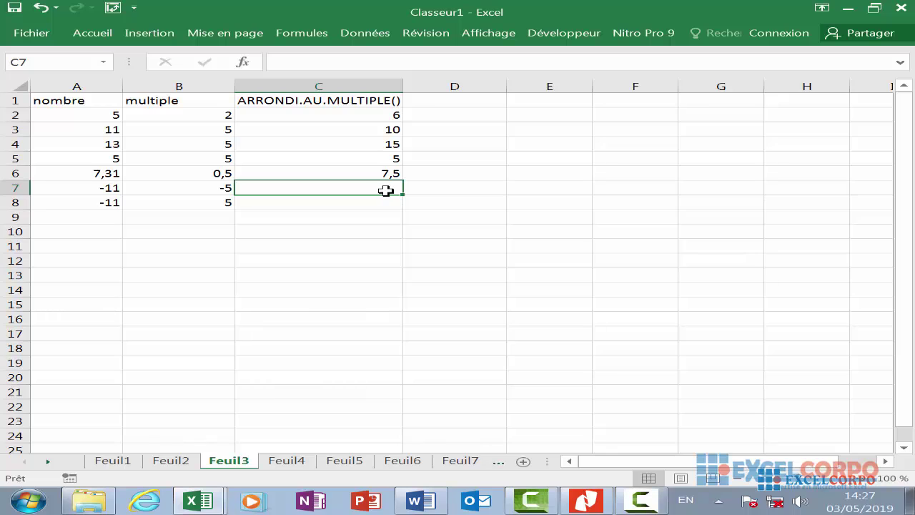
pyautogui.write('=arr')
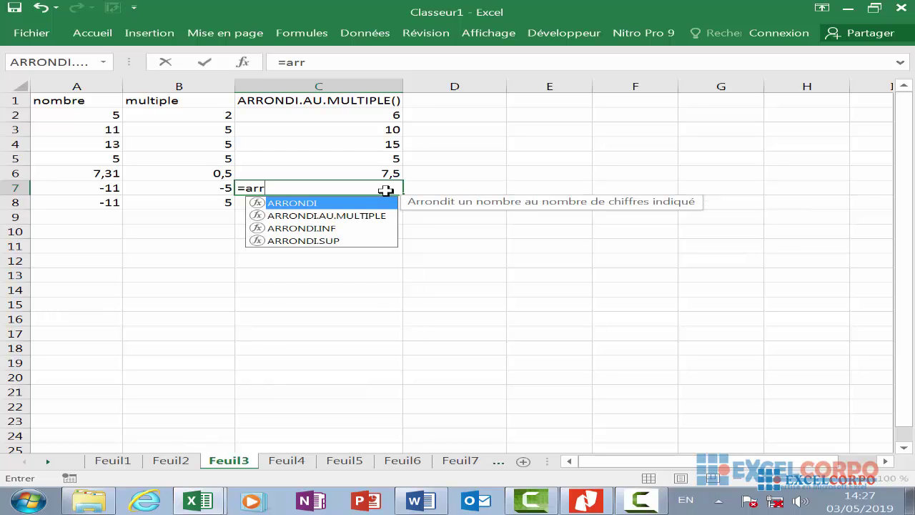
pyautogui.doubleClick(316, 216)
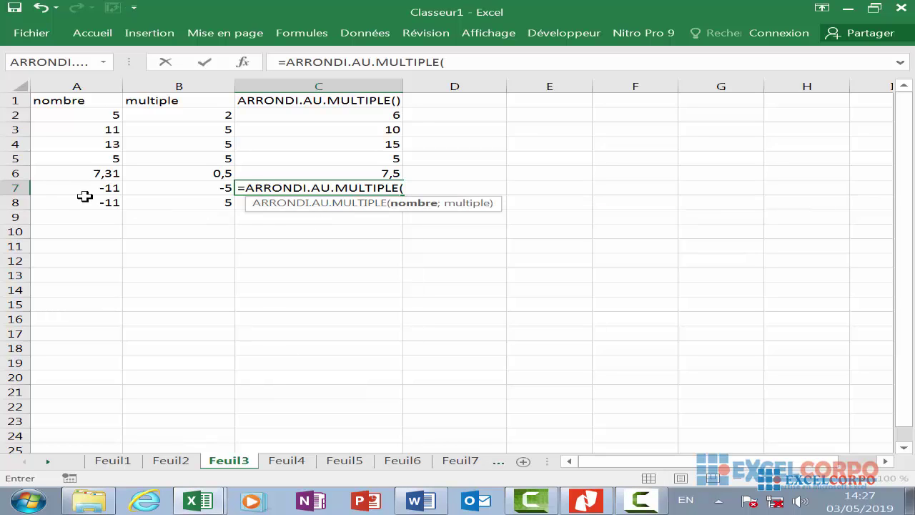
pyautogui.click(90, 197)
pyautogui.click(107, 190)
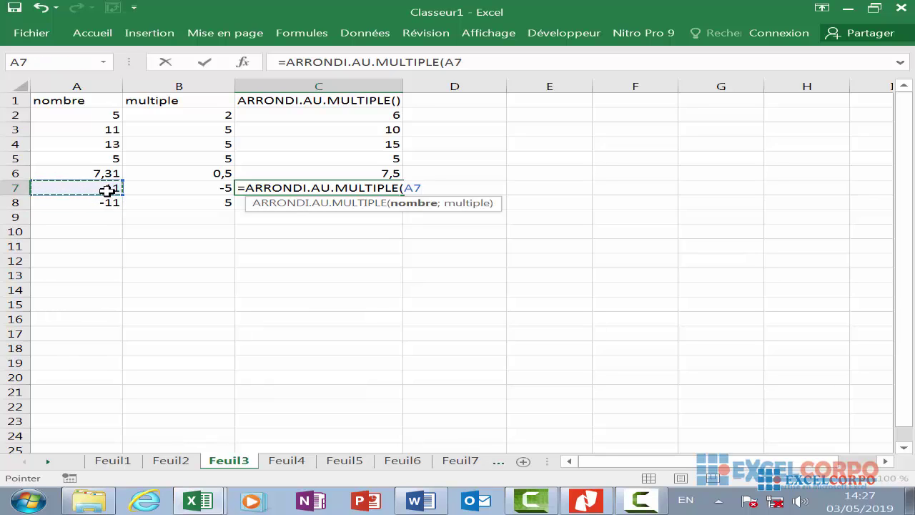
pyautogui.write(';')
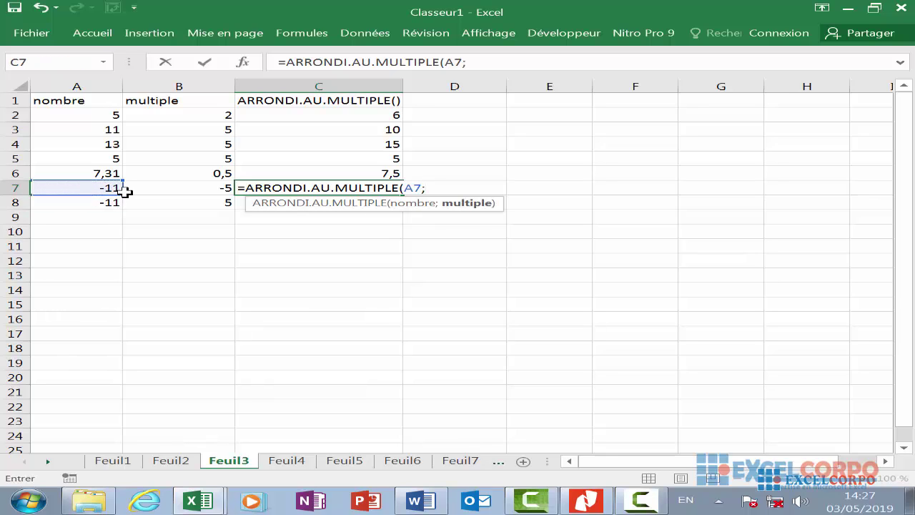
pyautogui.click(223, 188)
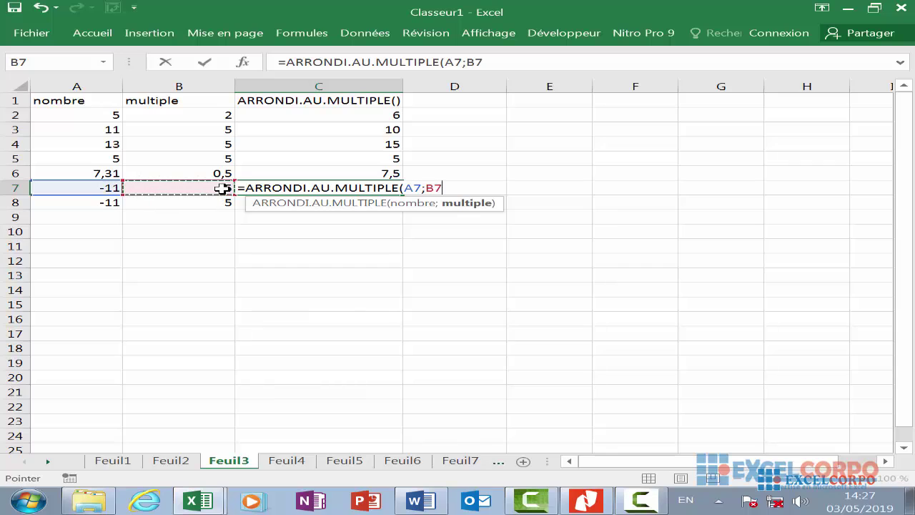
pyautogui.press('Return')
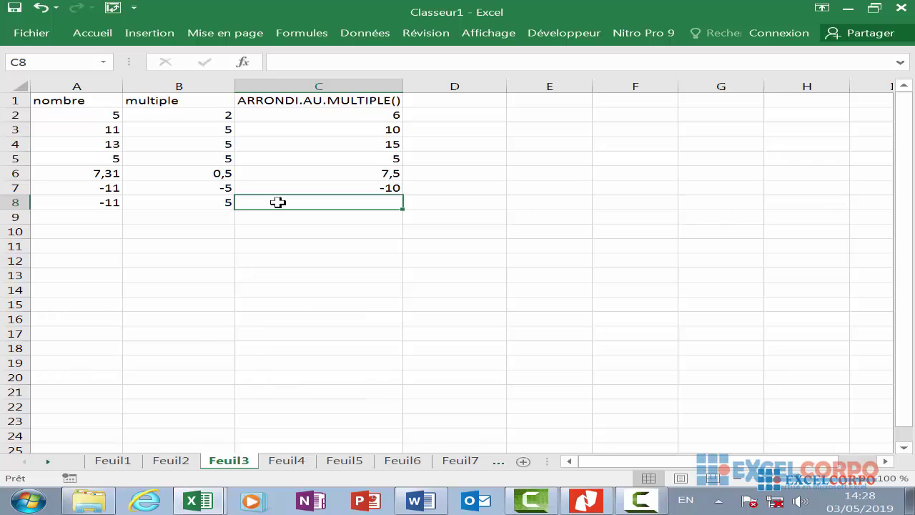
# Enter =ARRONDI.AU.MULTIPLE(A8;B8) in C8, showing #NOMBRE!, and reselect C8.
pyautogui.write('=')
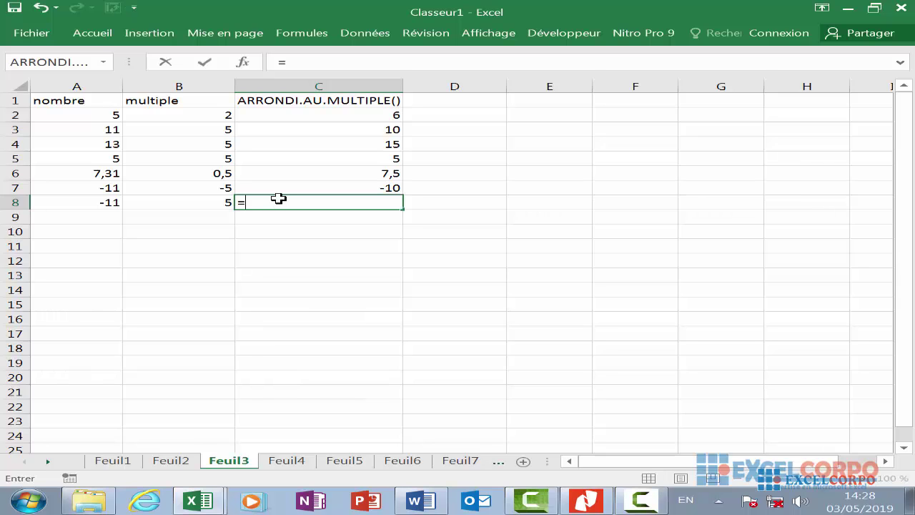
pyautogui.write('arr')
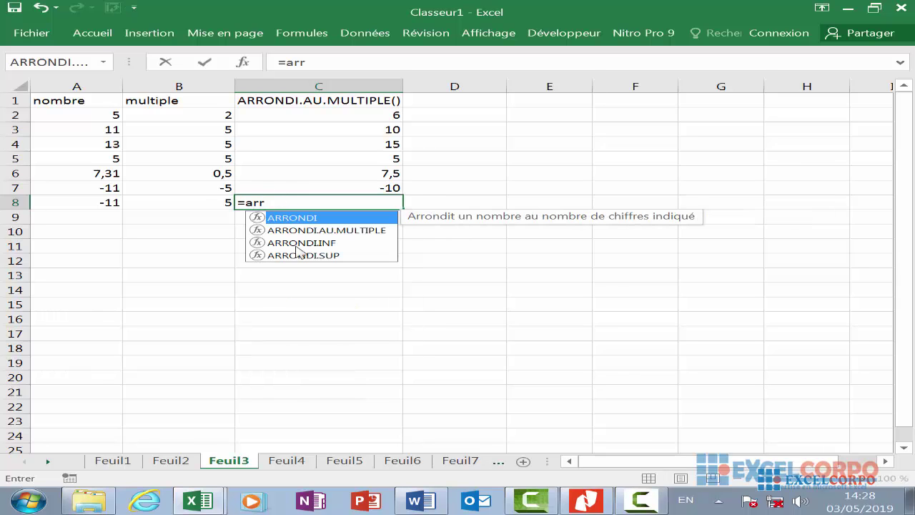
pyautogui.doubleClick(301, 231)
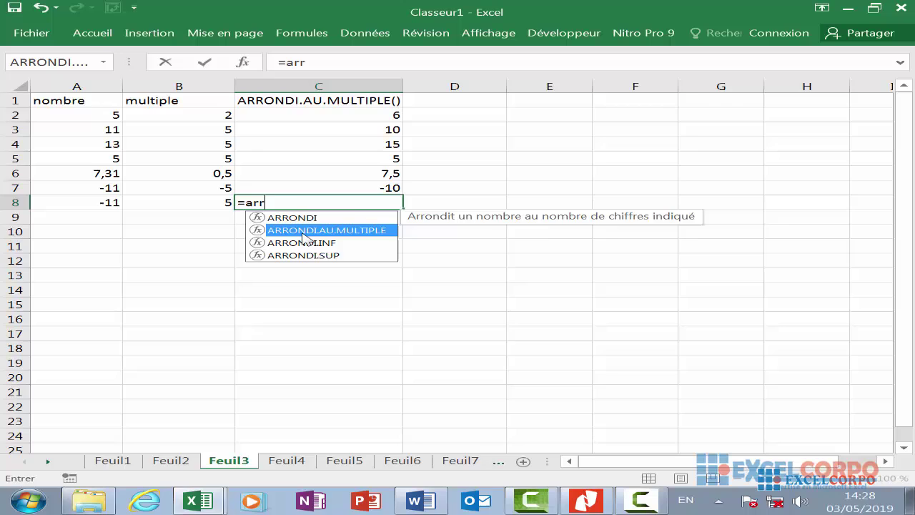
pyautogui.click(117, 203)
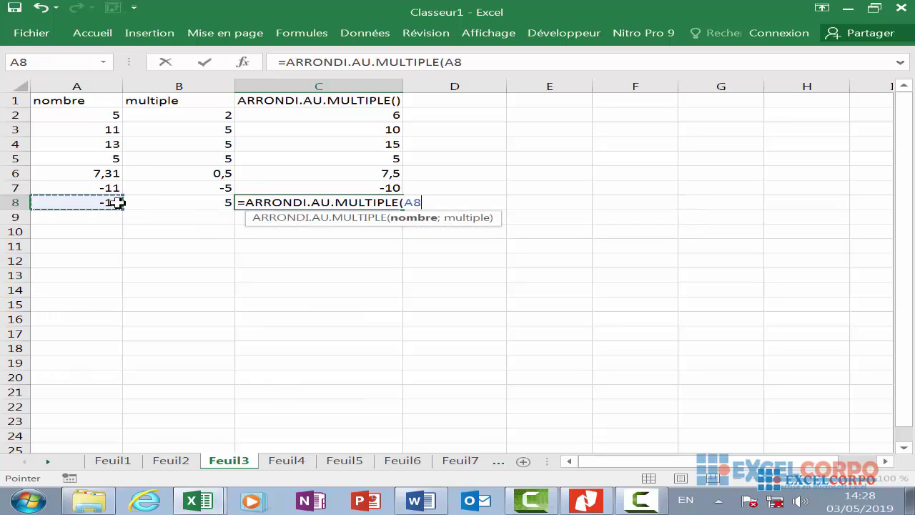
pyautogui.write(';')
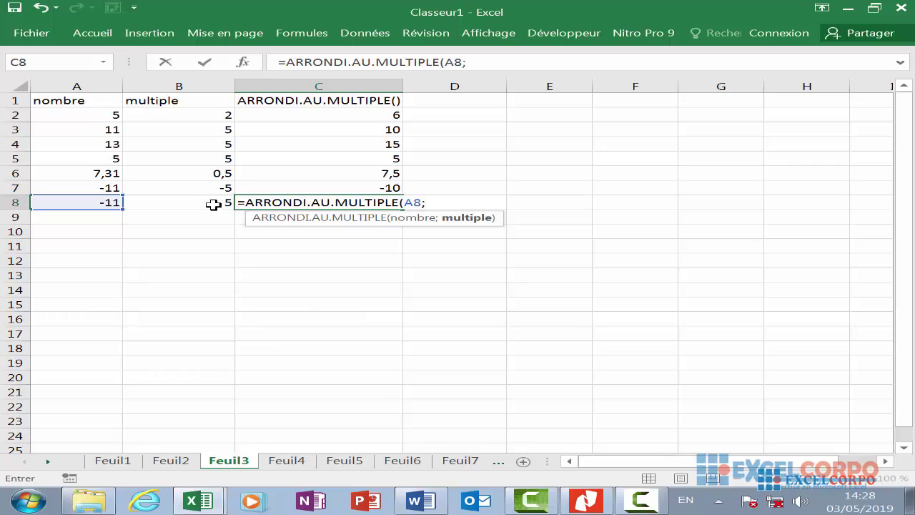
pyautogui.click(205, 205)
pyautogui.write(')')
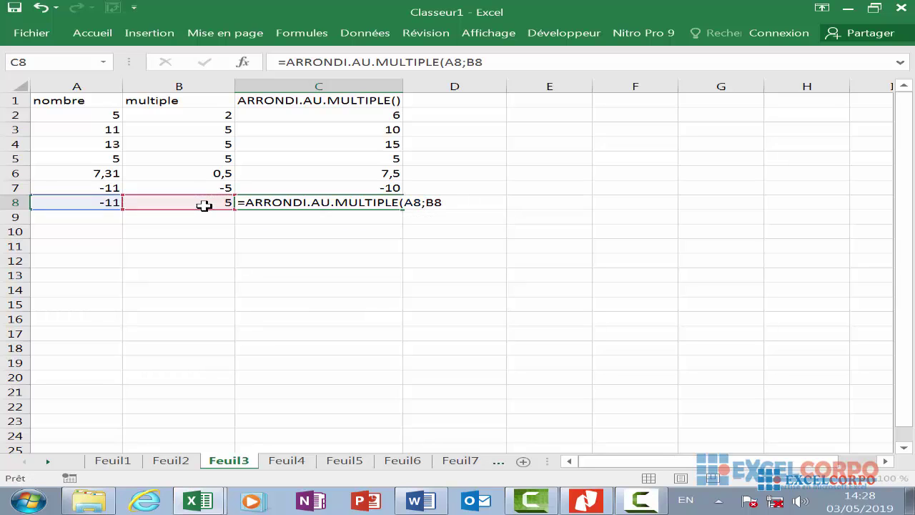
pyautogui.press('Return')
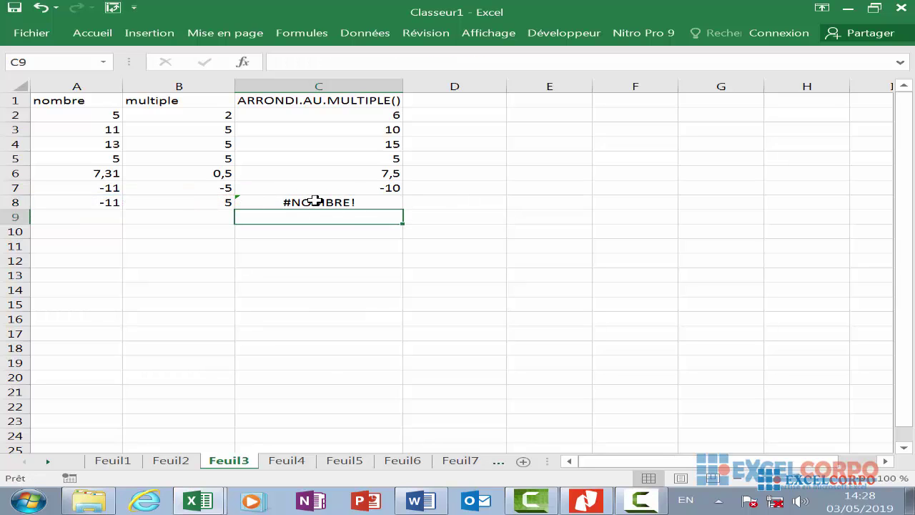
pyautogui.click(315, 202)
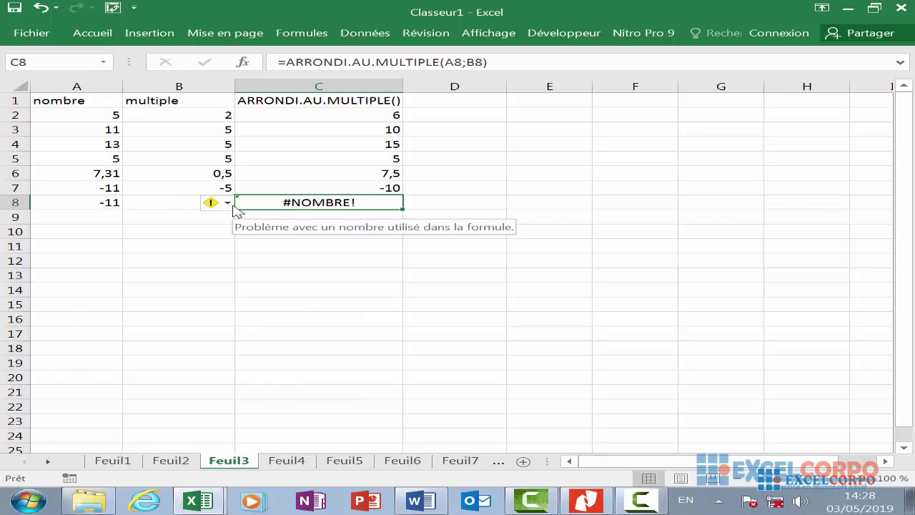
pyautogui.click(227, 202)
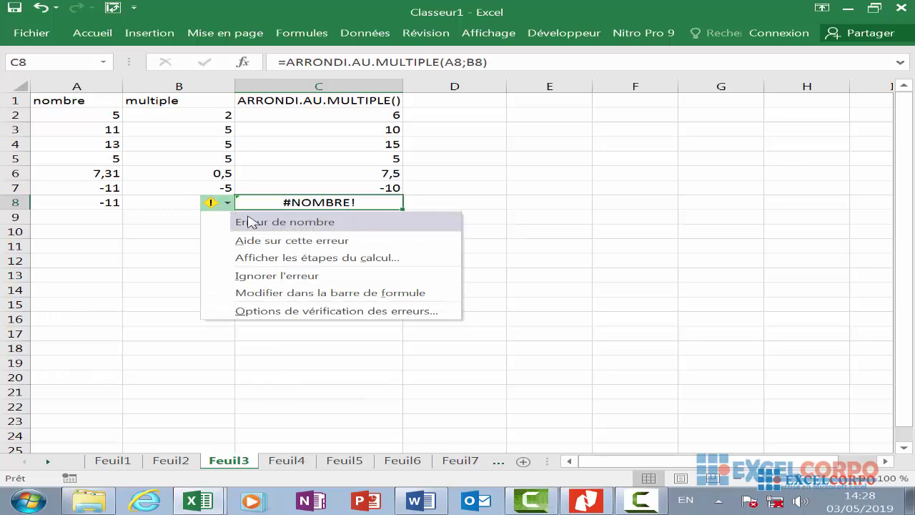
pyautogui.click(298, 203)
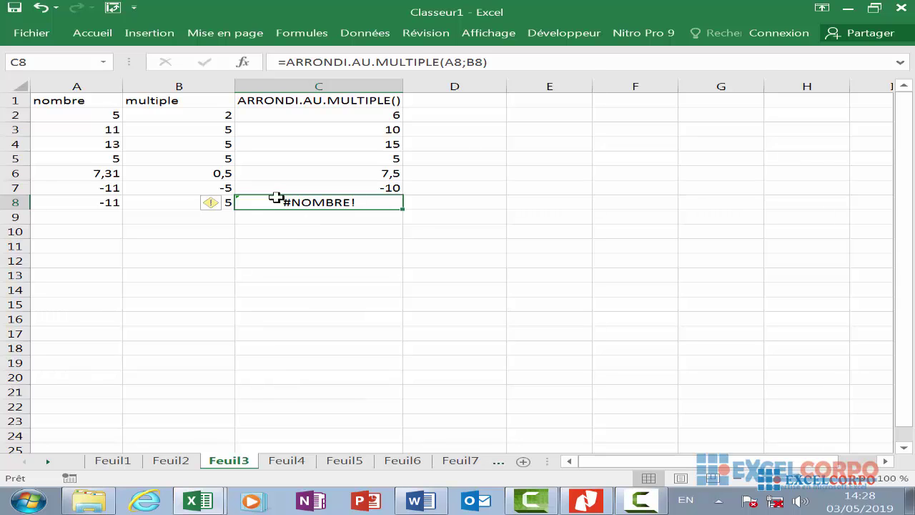
pyautogui.click(641, 500)
pyautogui.click(838, 441)
pyautogui.click(640, 503)
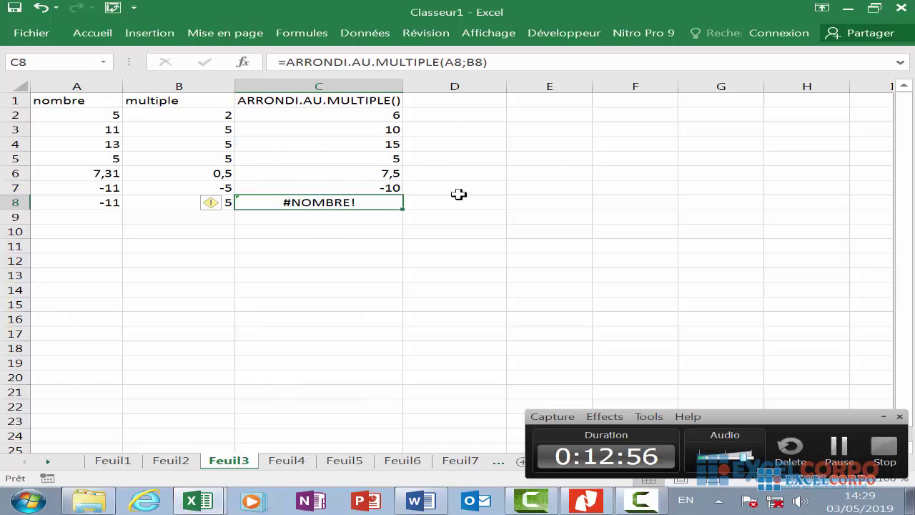
pyautogui.click(466, 239)
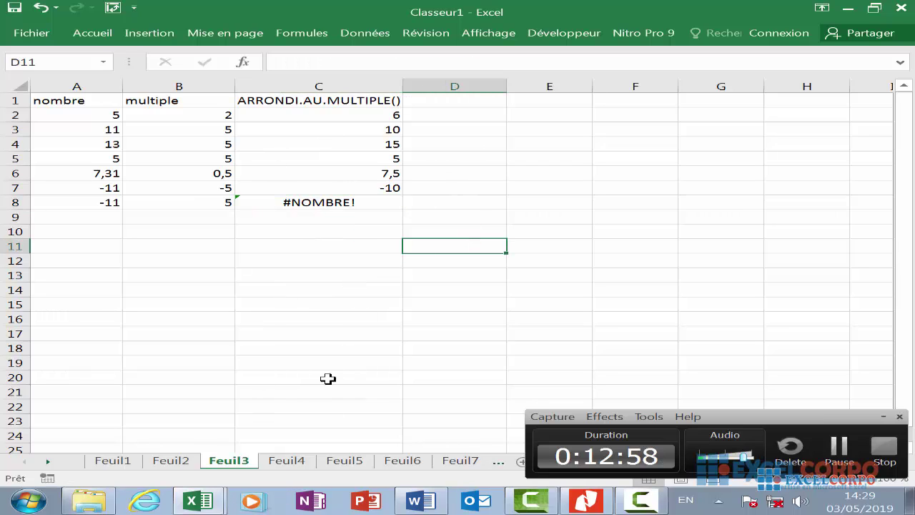
# Go to the Feuil4 sheet with its empty ARRONDI.INF and ARRONDI.SUP columns.
pyautogui.click(283, 463)
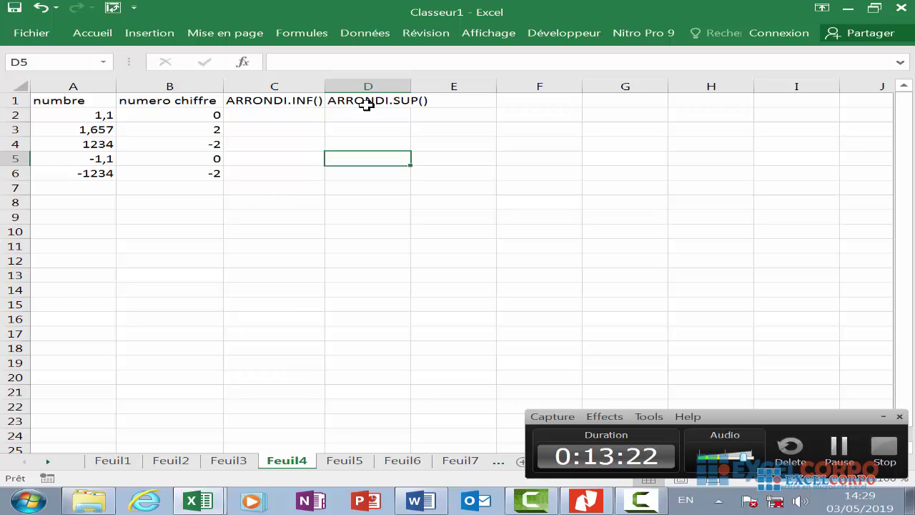
# Open Insérer une fonction for D5 and browse the Math & Trigo function list.
pyautogui.click(242, 67)
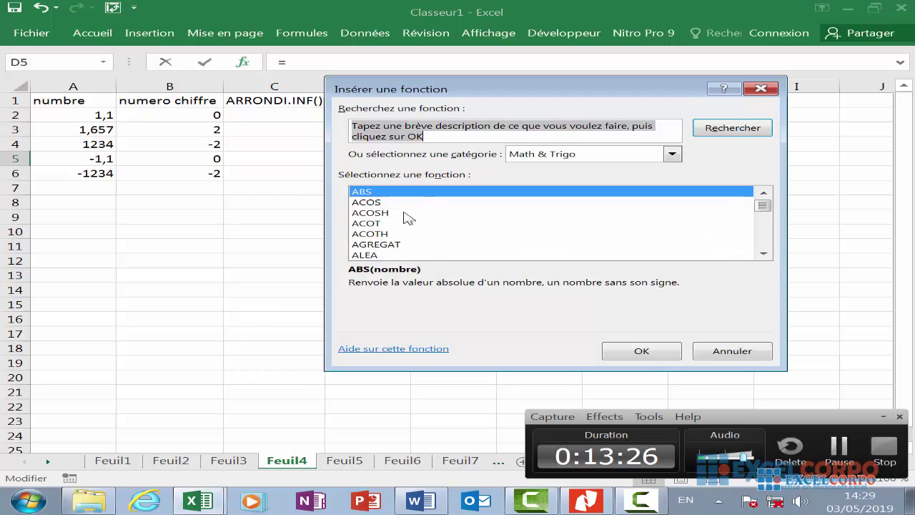
pyautogui.write('aa')
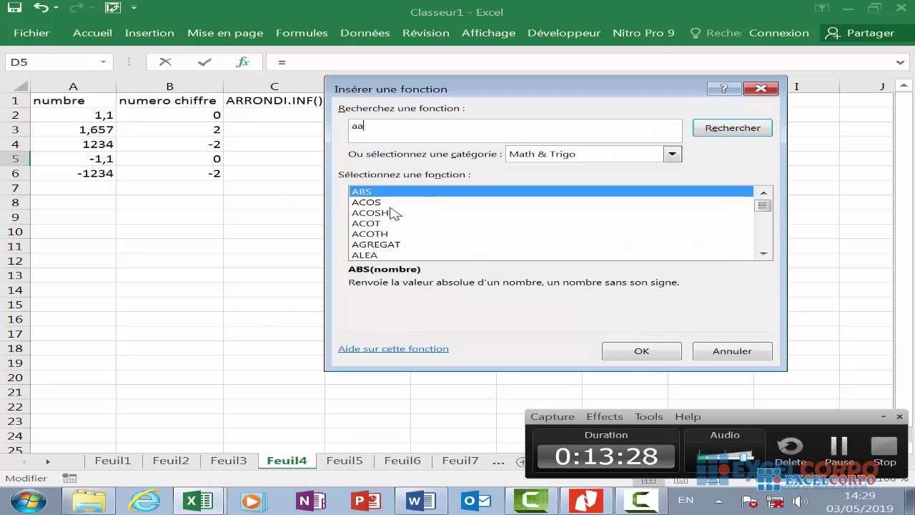
pyautogui.scroll(-5, 404, 219)
pyautogui.scroll(1, 411, 223)
pyautogui.scroll(-5, 409, 223)
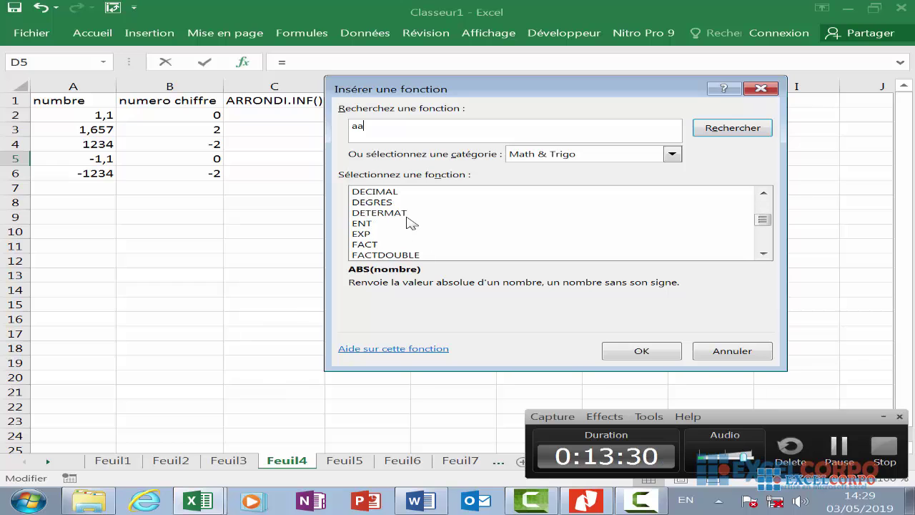
pyautogui.scroll(3, 409, 223)
pyautogui.scroll(2, 409, 223)
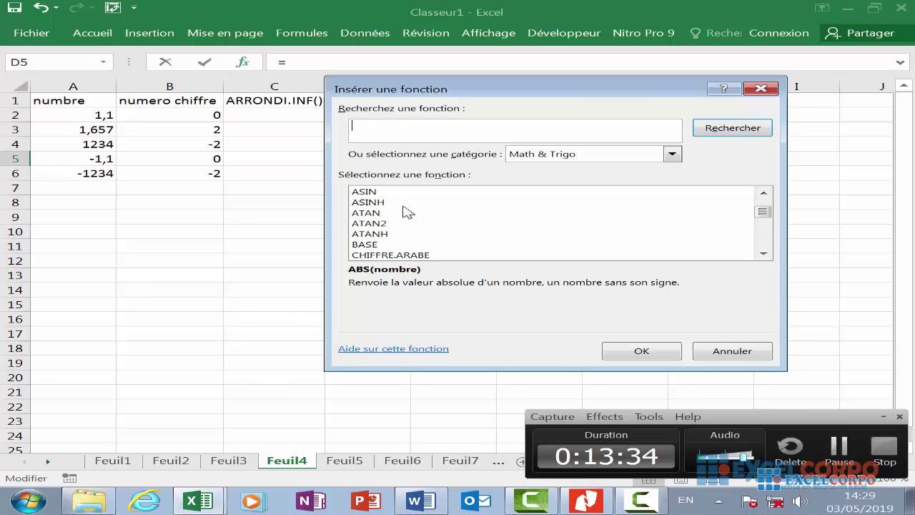
pyautogui.click(368, 205)
pyautogui.click(370, 212)
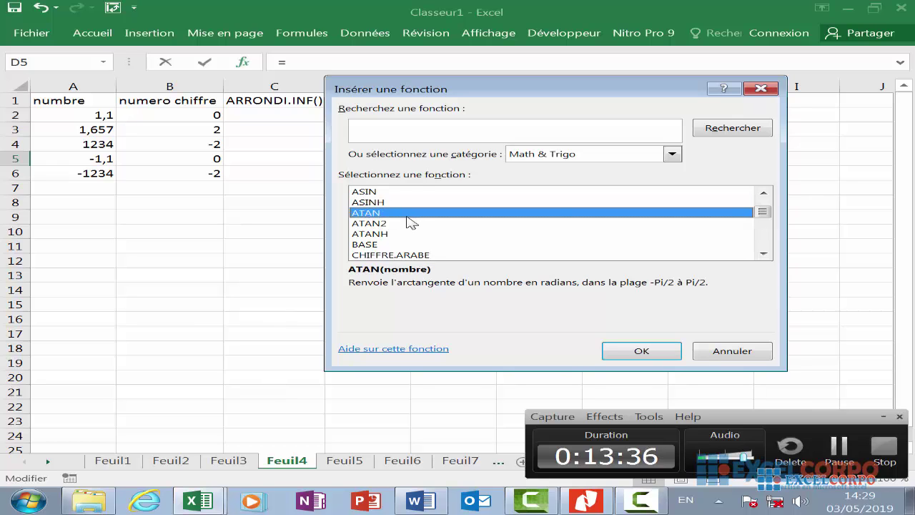
pyautogui.scroll(-2, 409, 223)
pyautogui.scroll(1, 409, 223)
pyautogui.scroll(1, 409, 223)
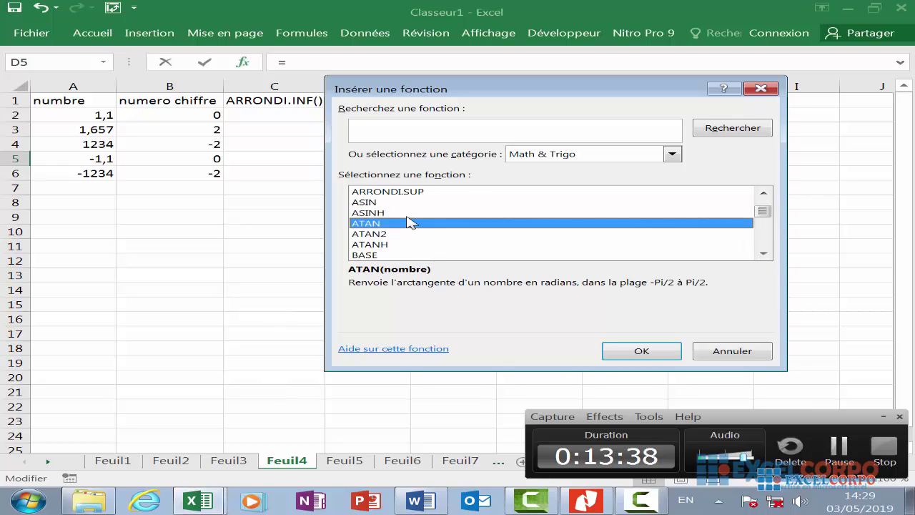
pyautogui.scroll(2, 409, 223)
pyautogui.scroll(-1, 409, 223)
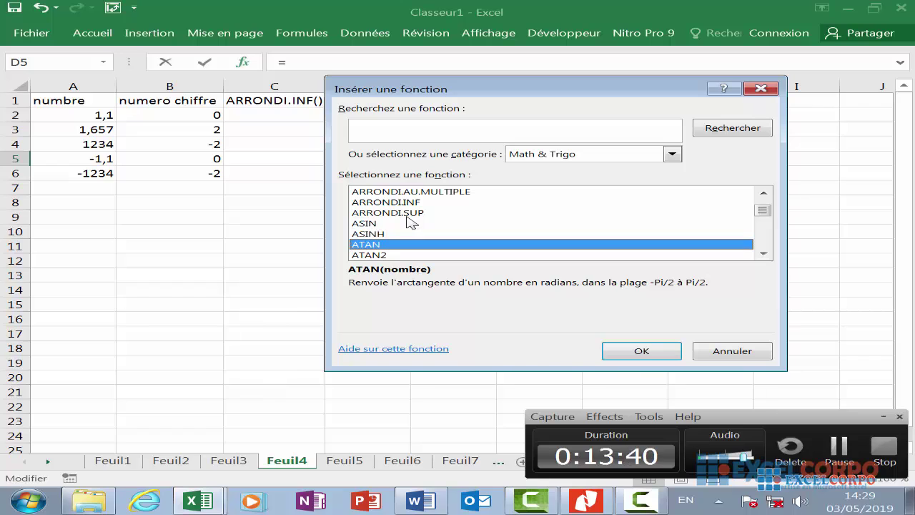
# Compare the ARRONDI.INF and ARRONDI.SUP descriptions, then confirm ARRONDI.INF.
pyautogui.click(406, 203)
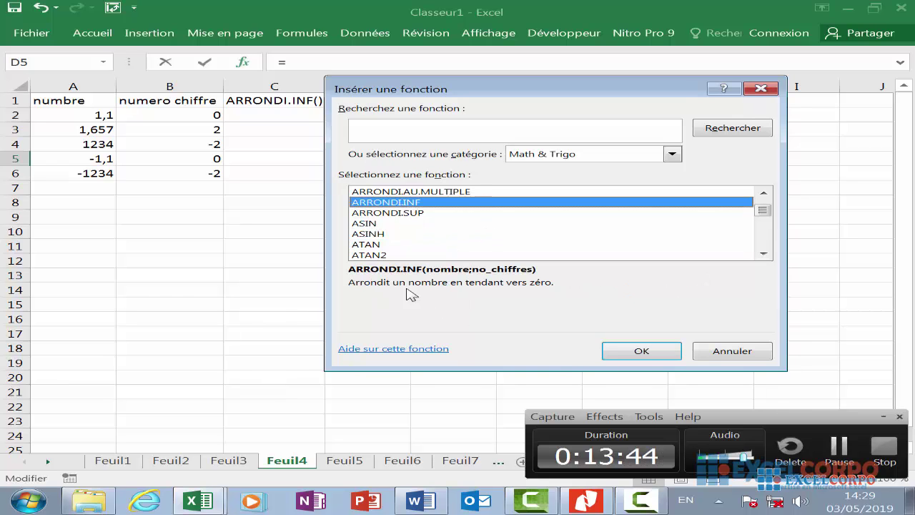
pyautogui.click(403, 213)
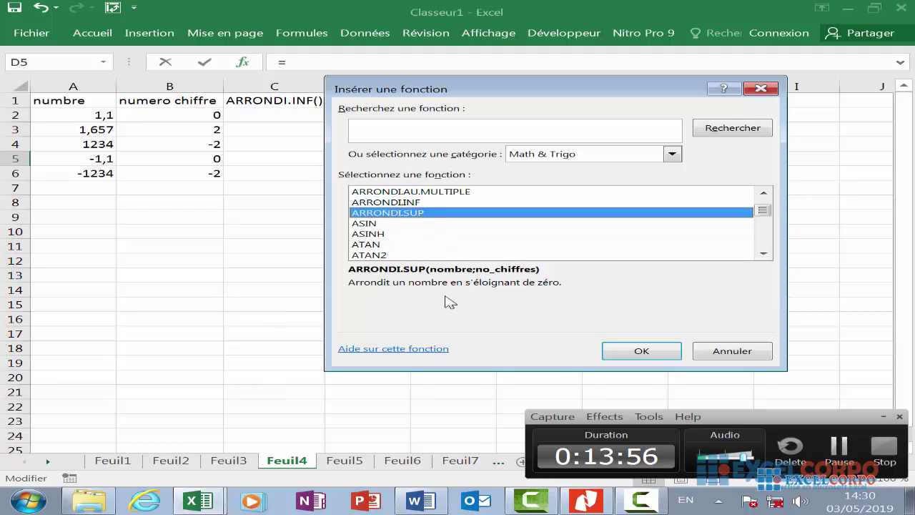
pyautogui.click(397, 202)
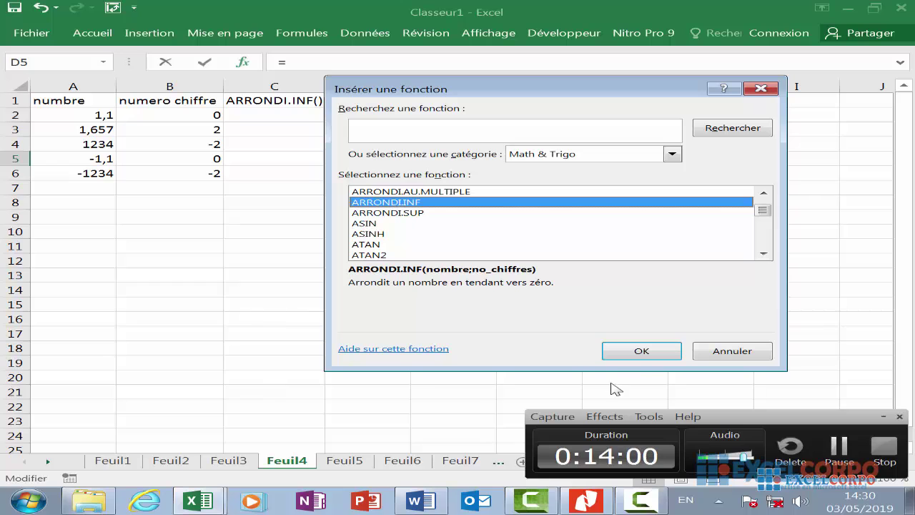
pyautogui.click(639, 348)
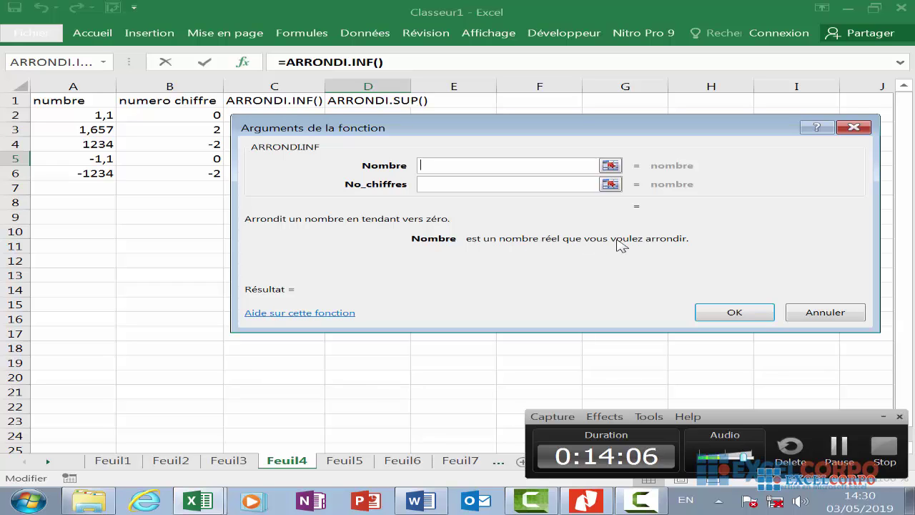
# Dismiss the formula error and cancel the empty ARRONDI.INF arguments form, leaving D5 empty.
pyautogui.click(438, 184)
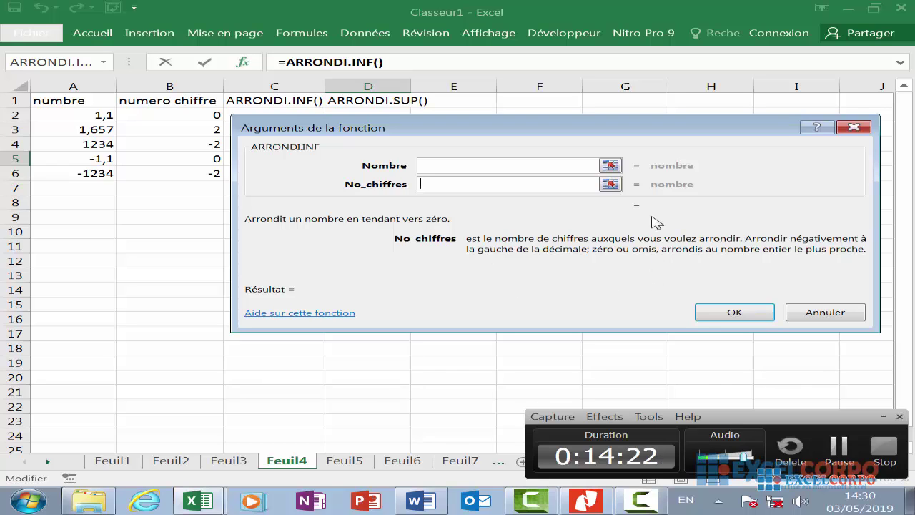
pyautogui.click(744, 312)
pyautogui.click(717, 188)
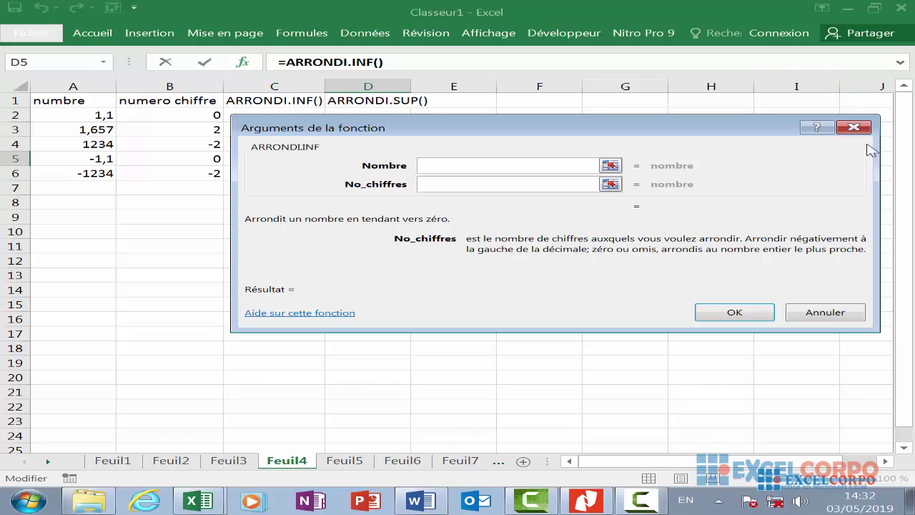
pyautogui.click(853, 128)
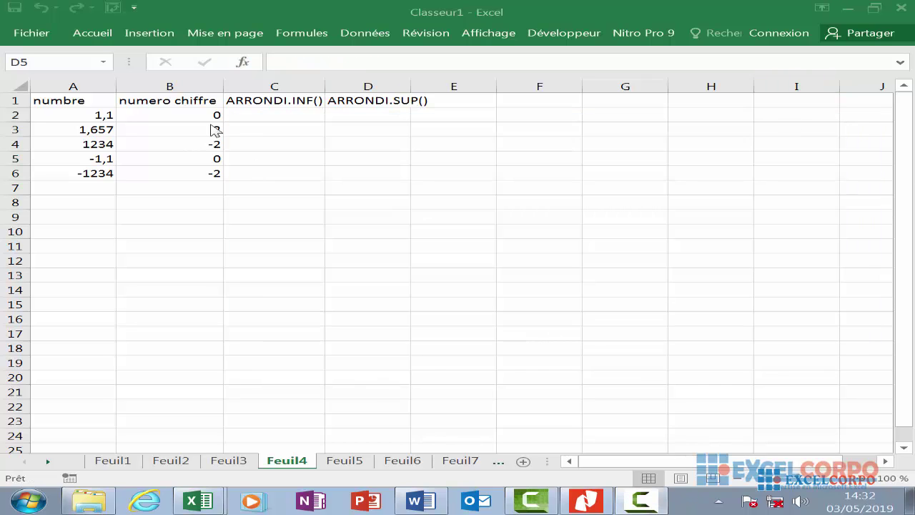
# Enter =ARRONDI.INF(A2;B2) in C2, giving 1.
pyautogui.click(285, 113)
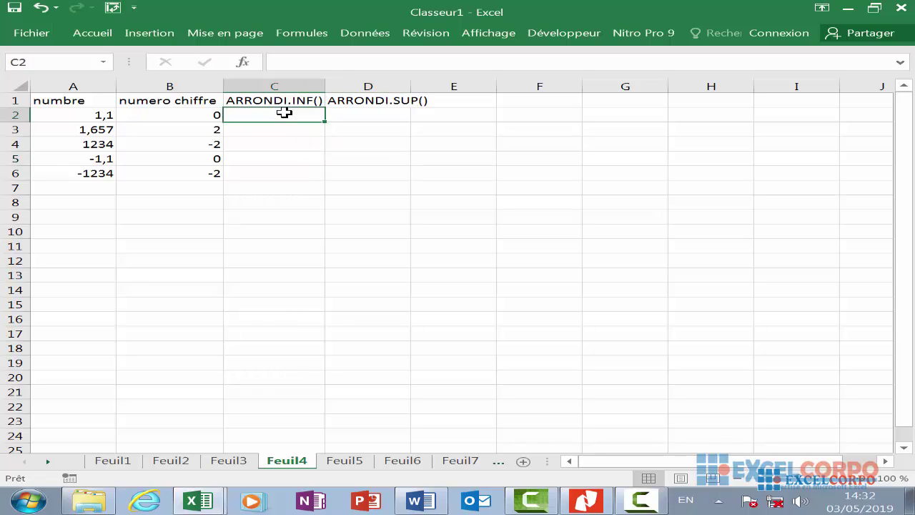
pyautogui.write('=ar')
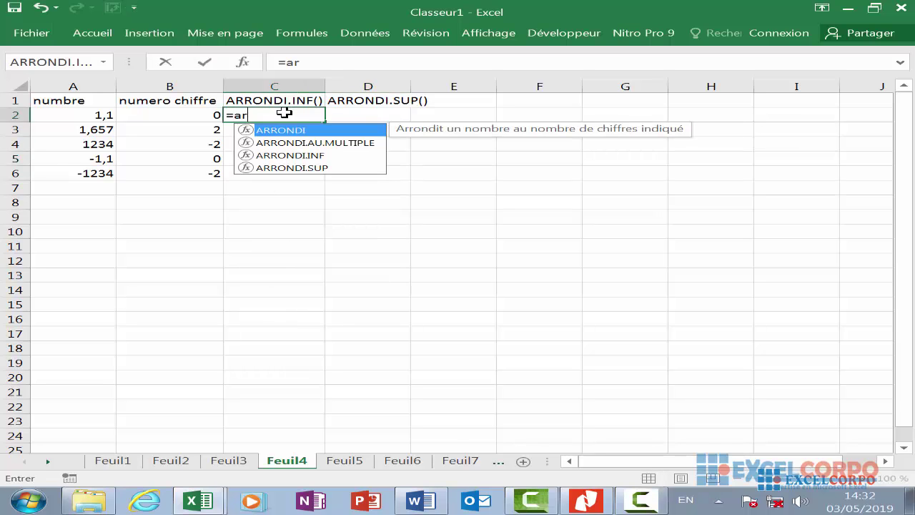
pyautogui.doubleClick(281, 155)
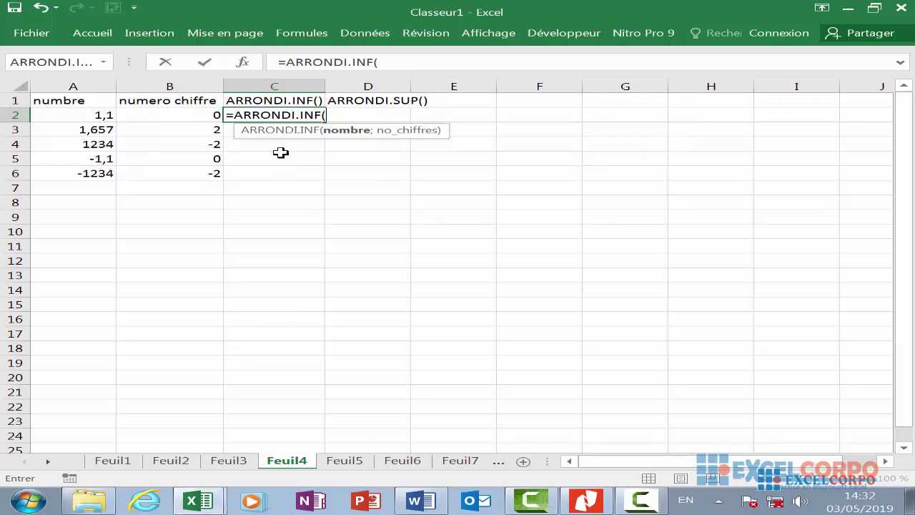
pyautogui.click(95, 113)
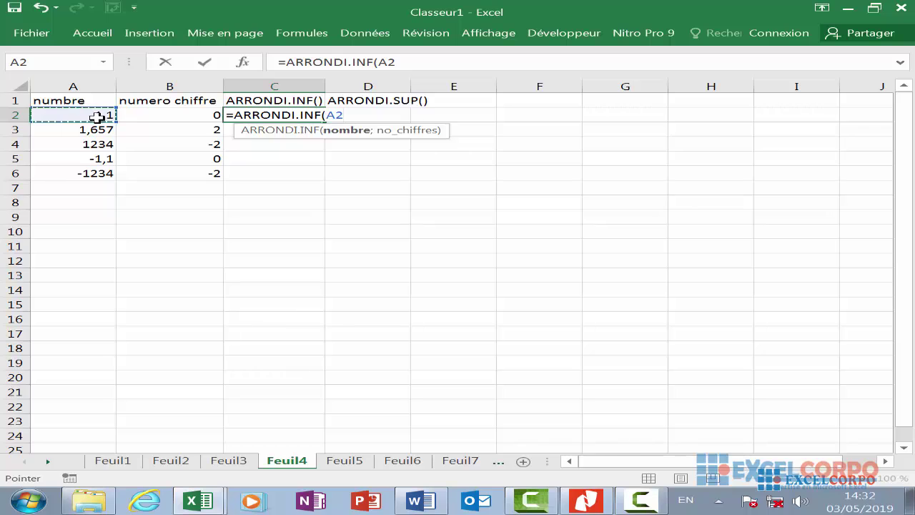
pyautogui.write(';')
pyautogui.click(214, 117)
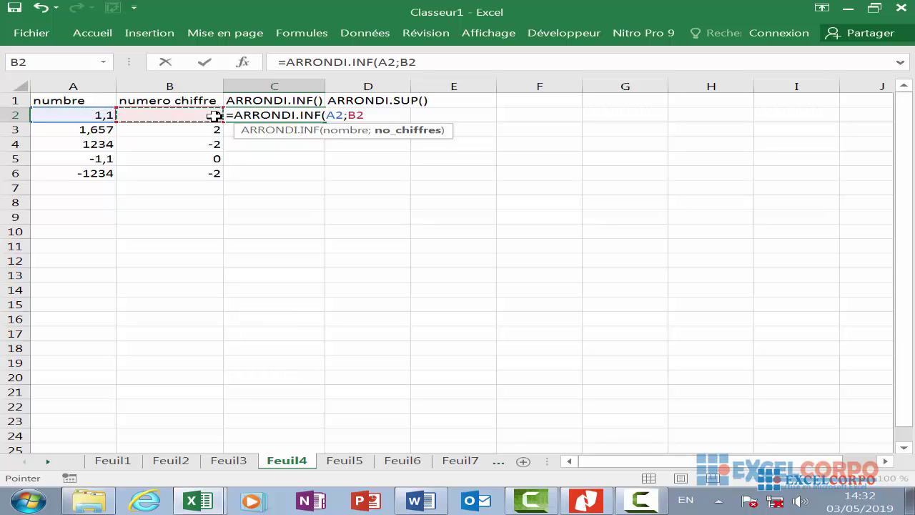
pyautogui.press('Return')
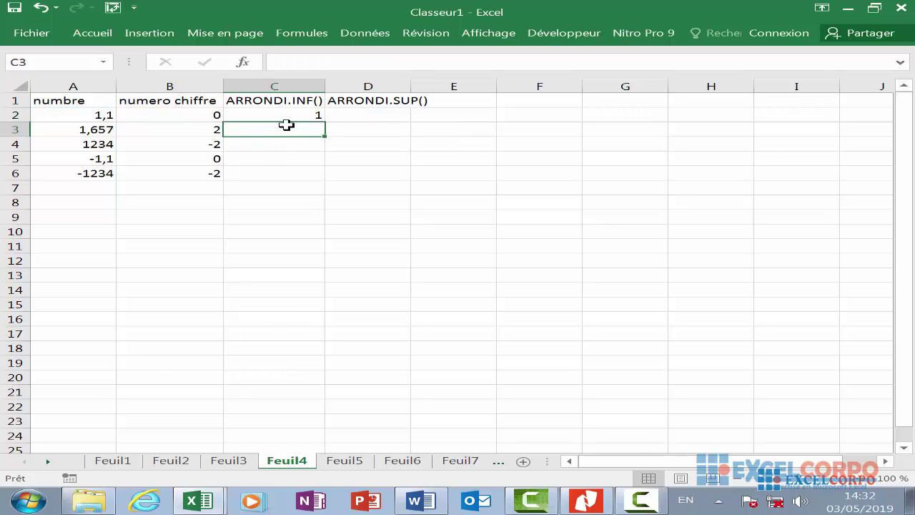
# Enter =ARRONDI.SUP(A2;B2) in D2, giving 2.
pyautogui.click(384, 115)
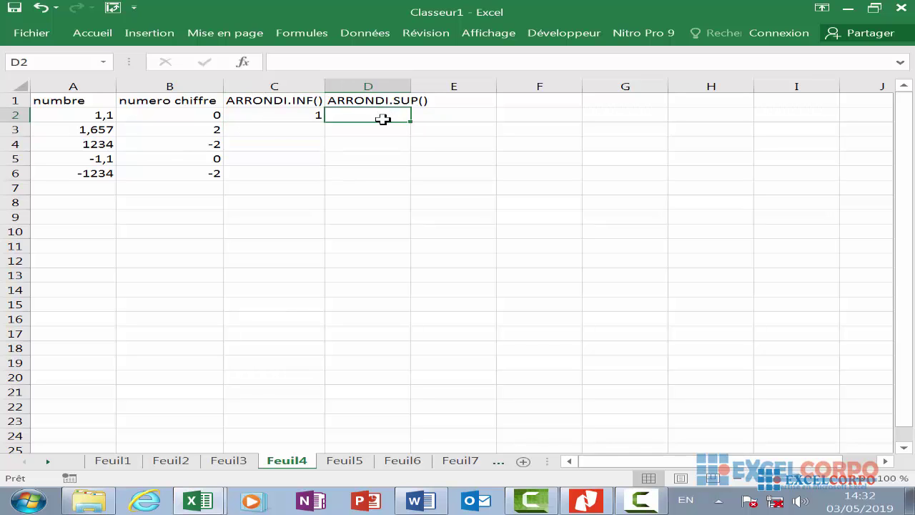
pyautogui.write('=')
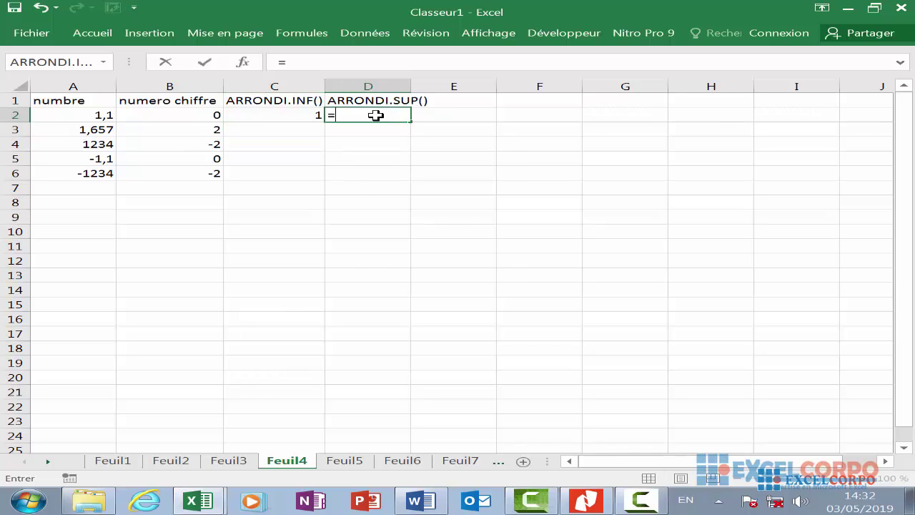
pyautogui.write('arr')
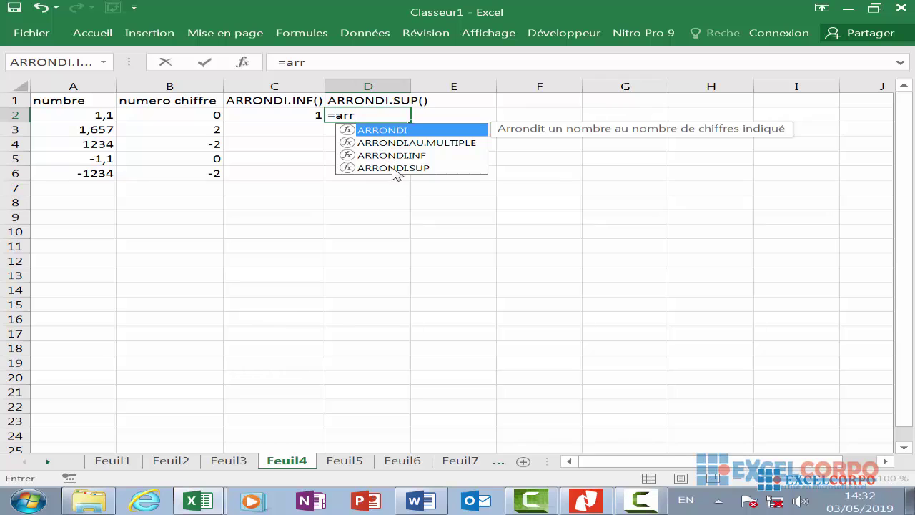
pyautogui.doubleClick(396, 168)
pyautogui.click(105, 116)
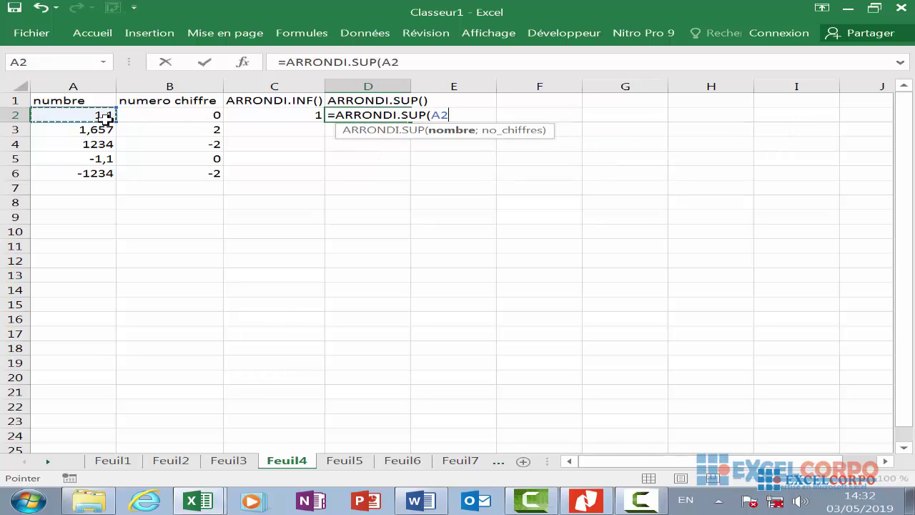
pyautogui.write(';')
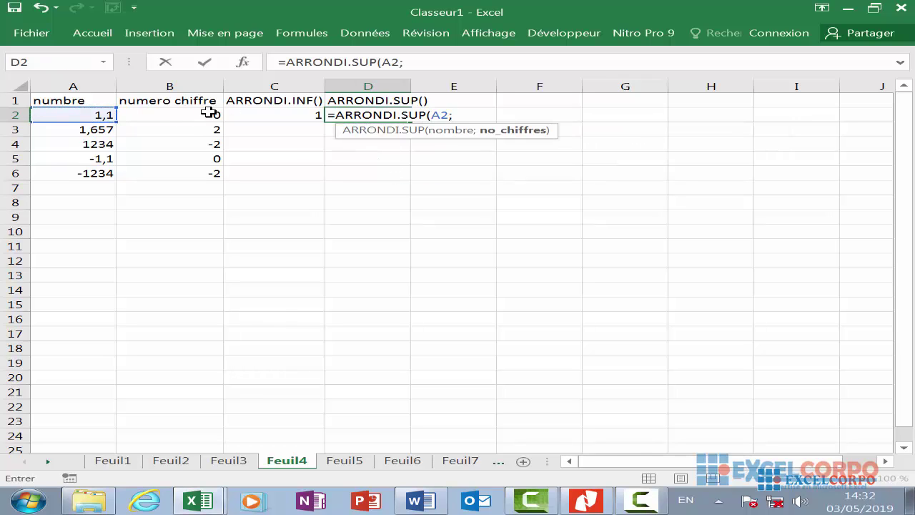
pyautogui.click(195, 116)
pyautogui.press('Return')
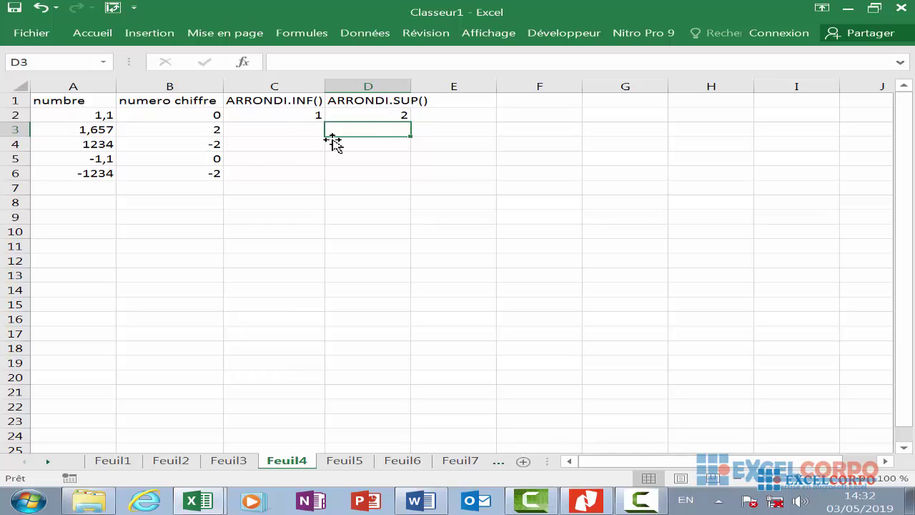
# Enter =ARRONDI.INF(A3;B3) in C3, giving 1,65, then go to sheet Feuil3.
pyautogui.click(257, 130)
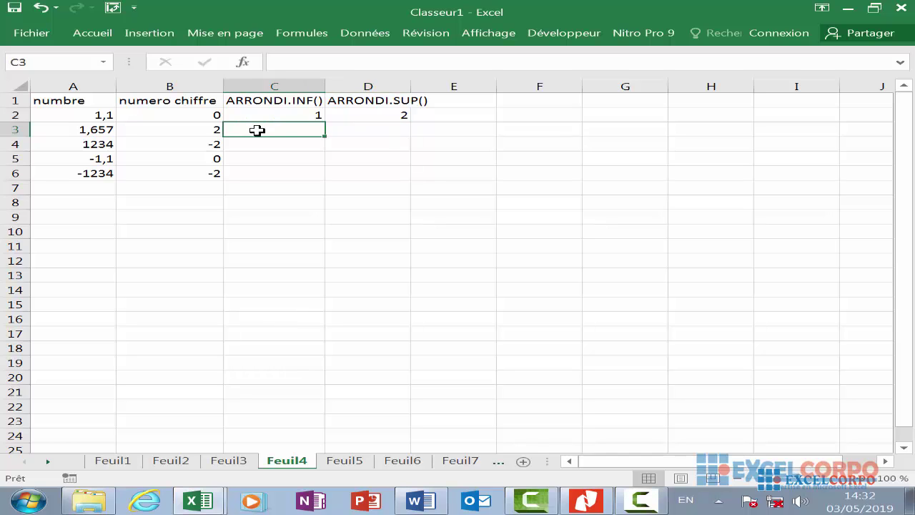
pyautogui.write('=a')
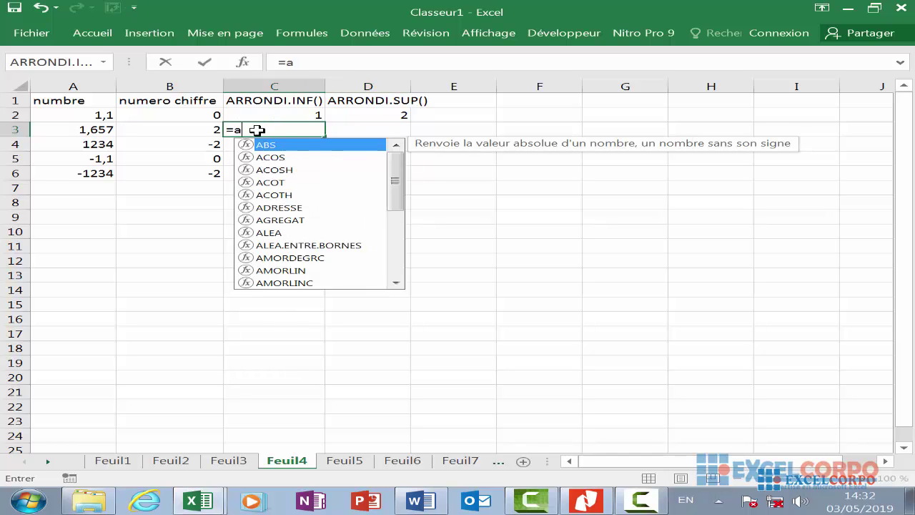
pyautogui.write('r')
pyautogui.rightClick(259, 130)
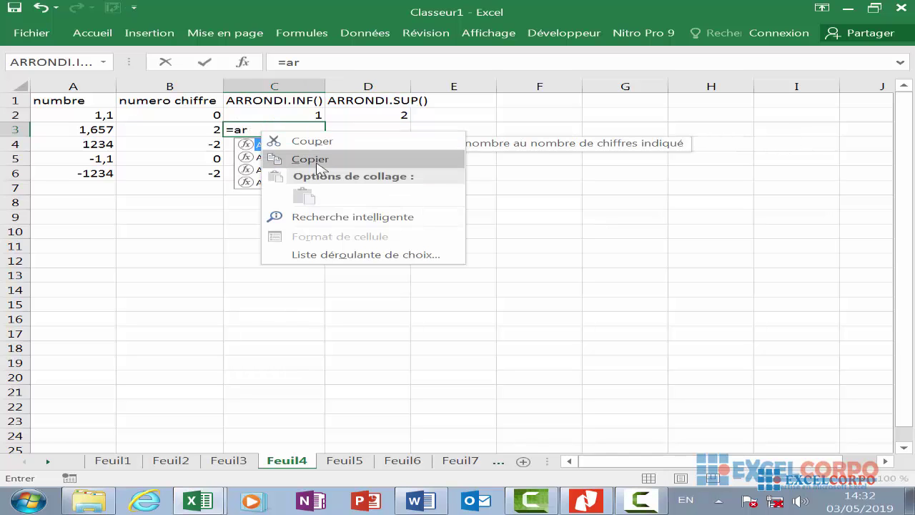
pyautogui.click(251, 130)
pyautogui.click(317, 172)
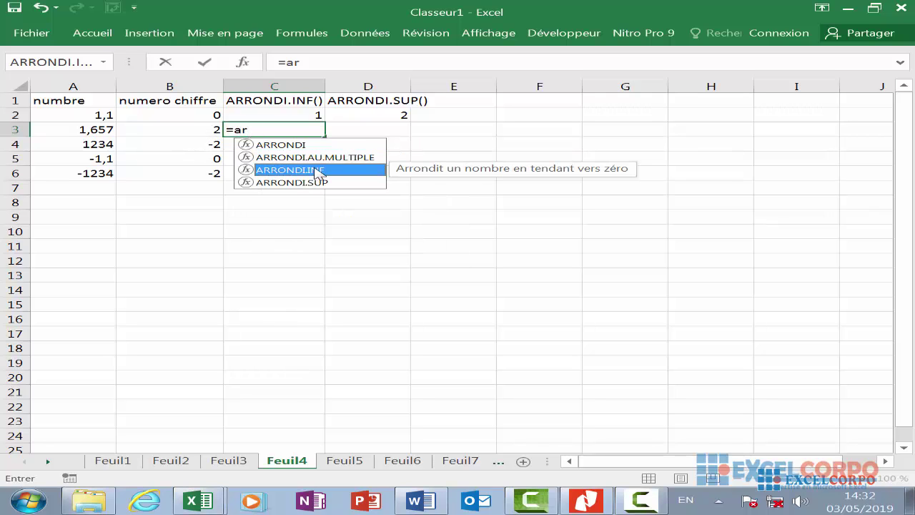
pyautogui.doubleClick(317, 172)
pyautogui.click(106, 130)
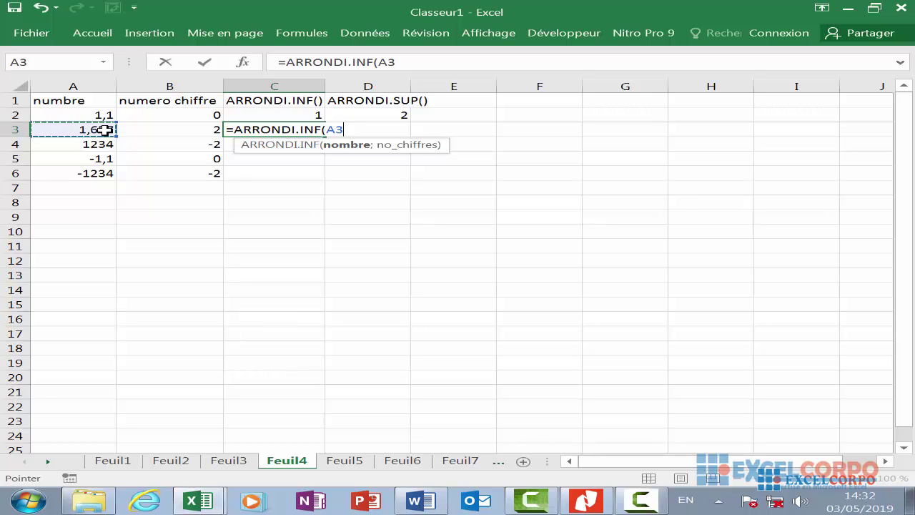
pyautogui.write(';')
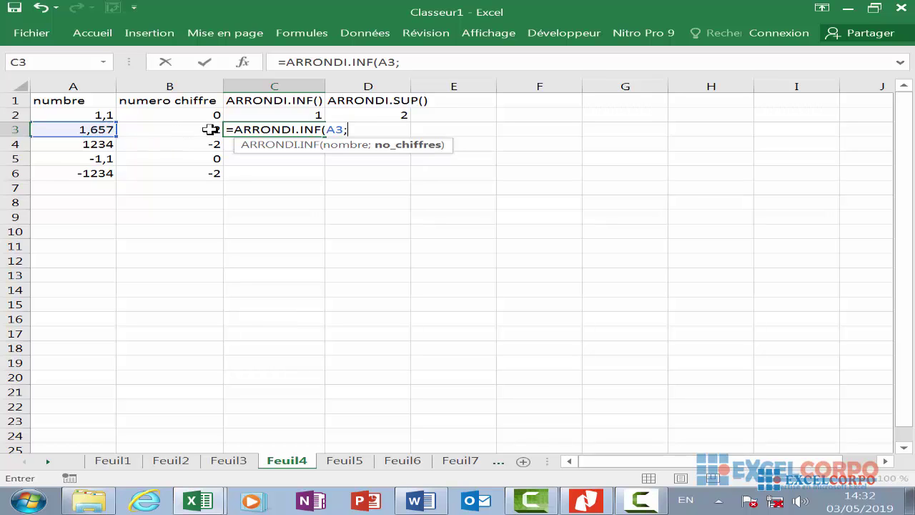
pyautogui.click(213, 132)
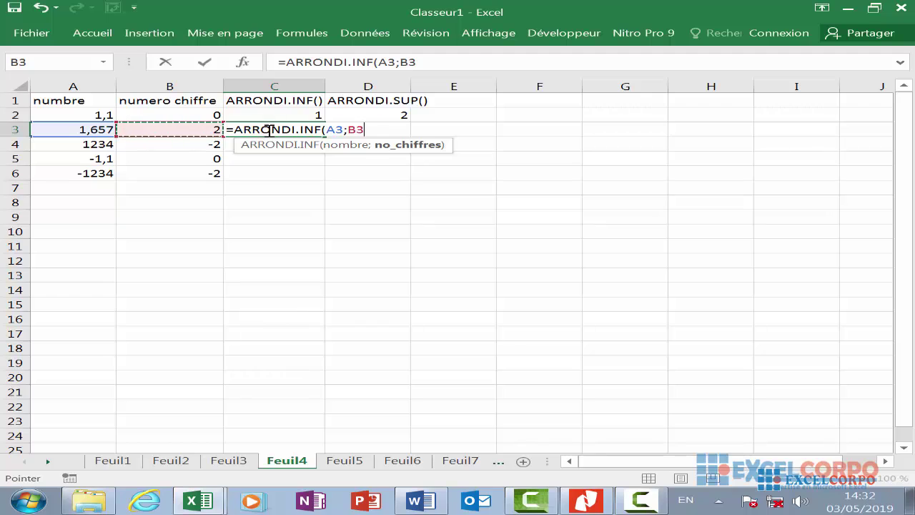
pyautogui.press('Return')
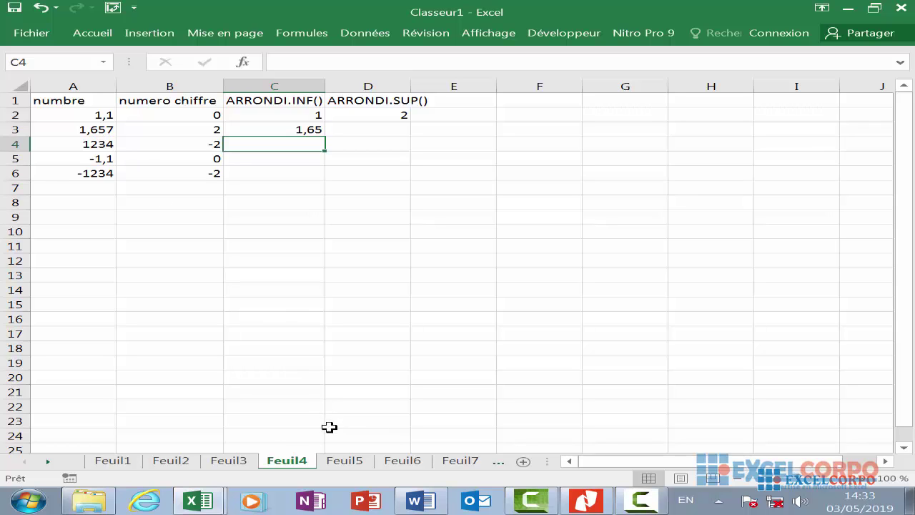
pyautogui.click(245, 461)
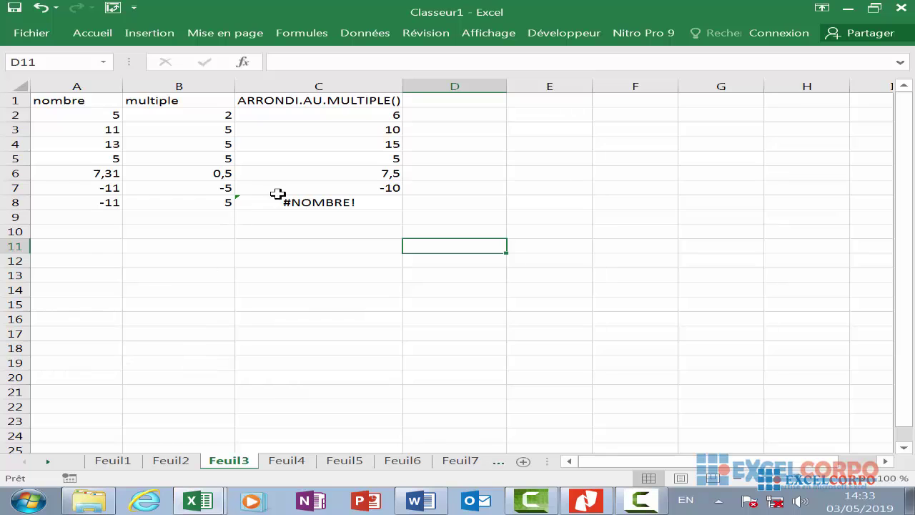
# Return to the Feuil4 sheet after briefly passing through Feuil2.
pyautogui.click(171, 462)
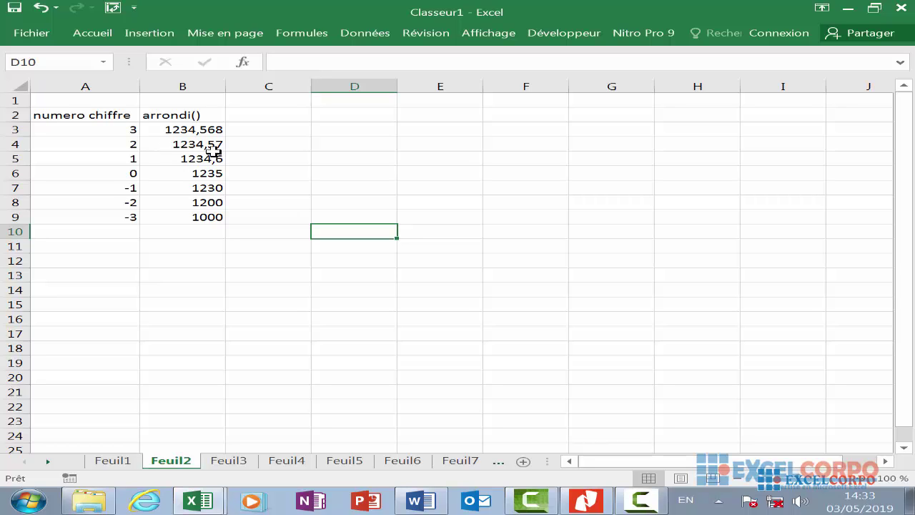
pyautogui.click(301, 461)
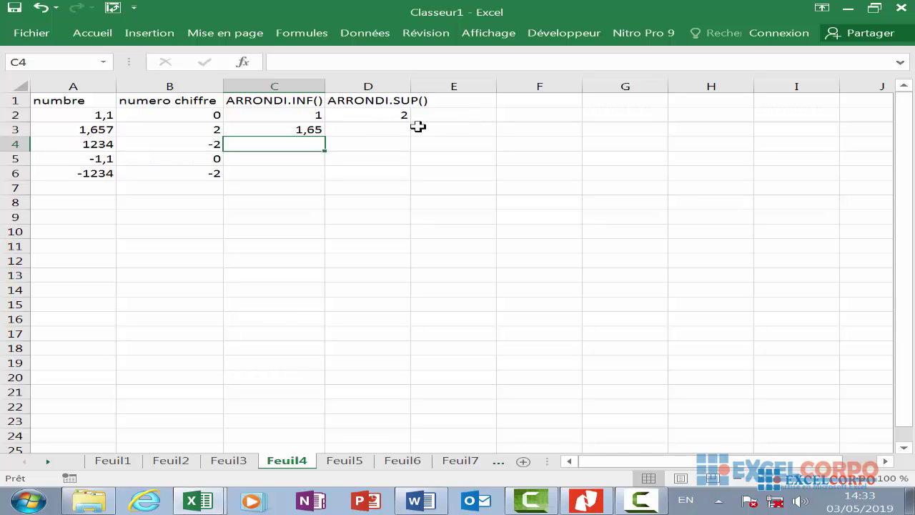
# Enter =ARRONDI.SUP(A3;B3) in D3, rounding 1,657 up to 1,66.
pyautogui.click(361, 131)
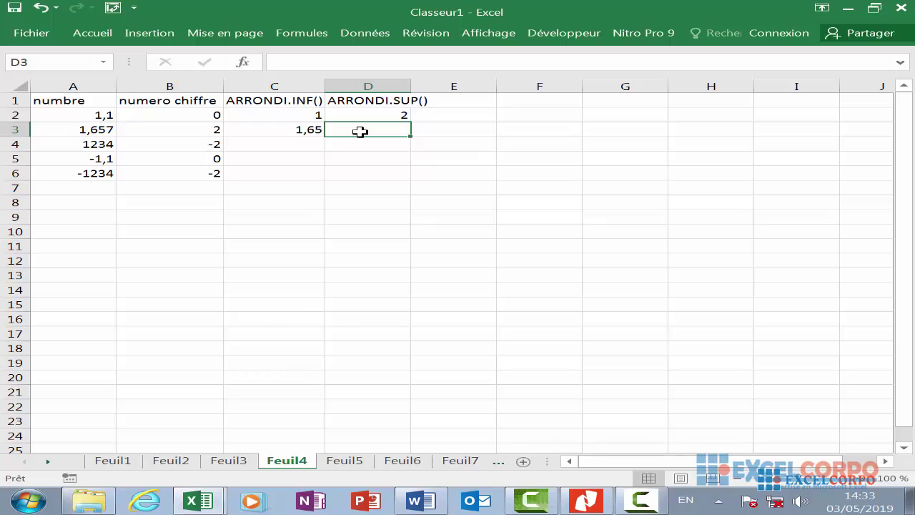
pyautogui.write('=ar')
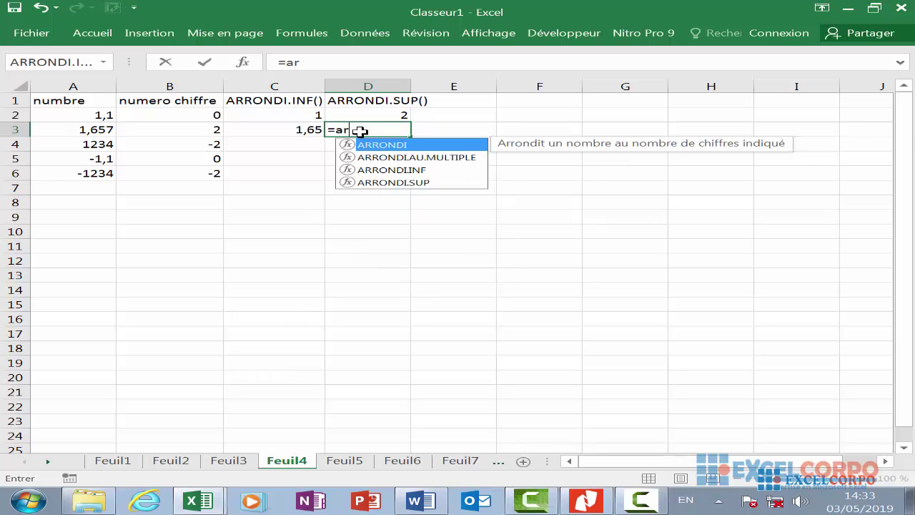
pyautogui.doubleClick(400, 183)
pyautogui.click(97, 131)
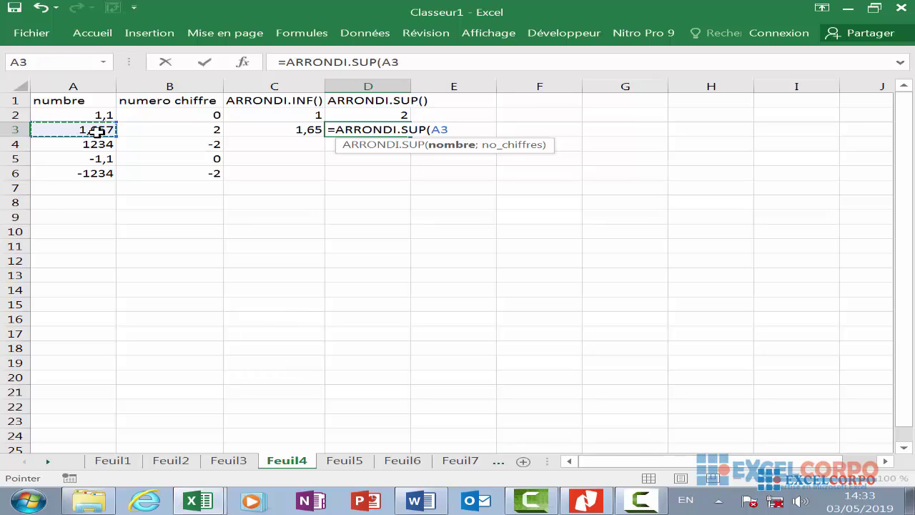
pyautogui.write(';')
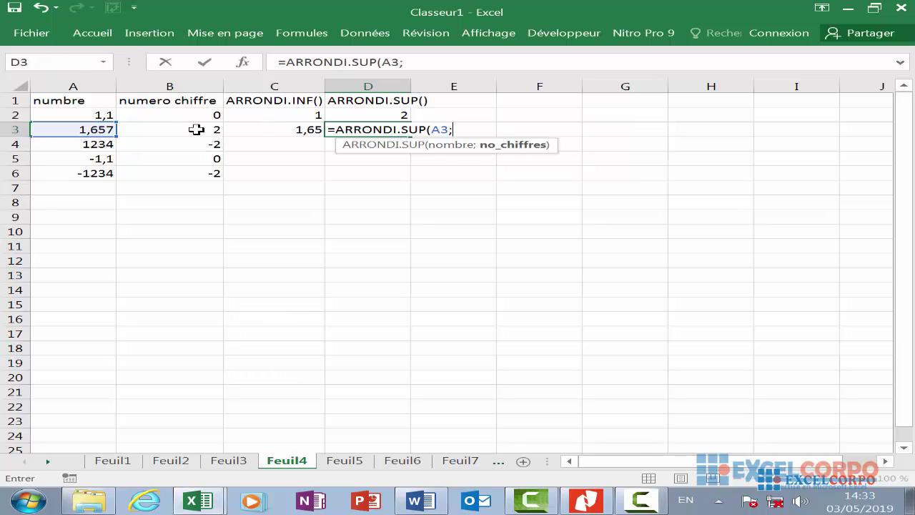
pyautogui.click(196, 129)
pyautogui.press('Return')
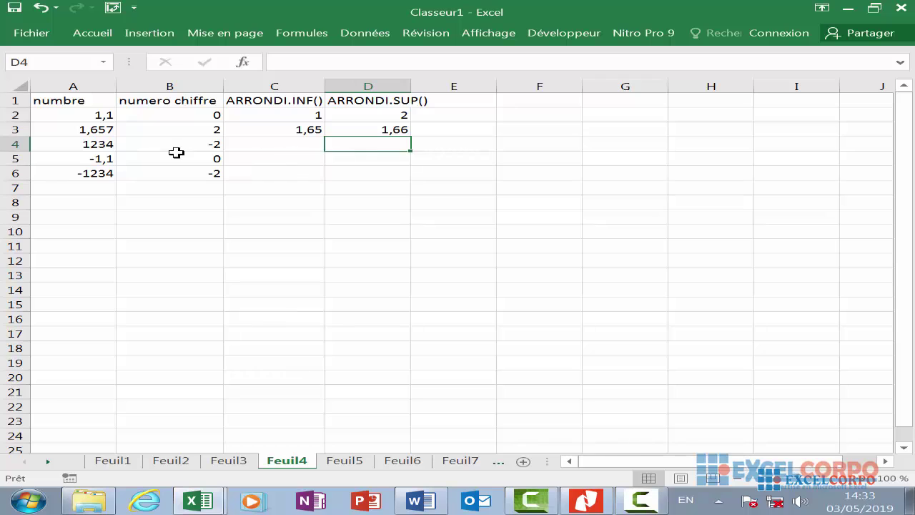
# Enter =ARRONDI.INF(A4;B4) in C4 so it shows 1200.
pyautogui.click(296, 145)
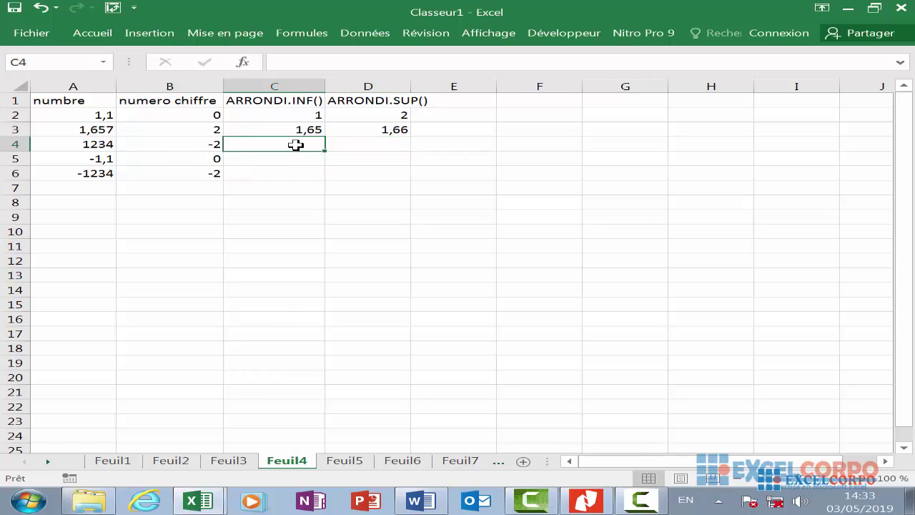
pyautogui.write('=')
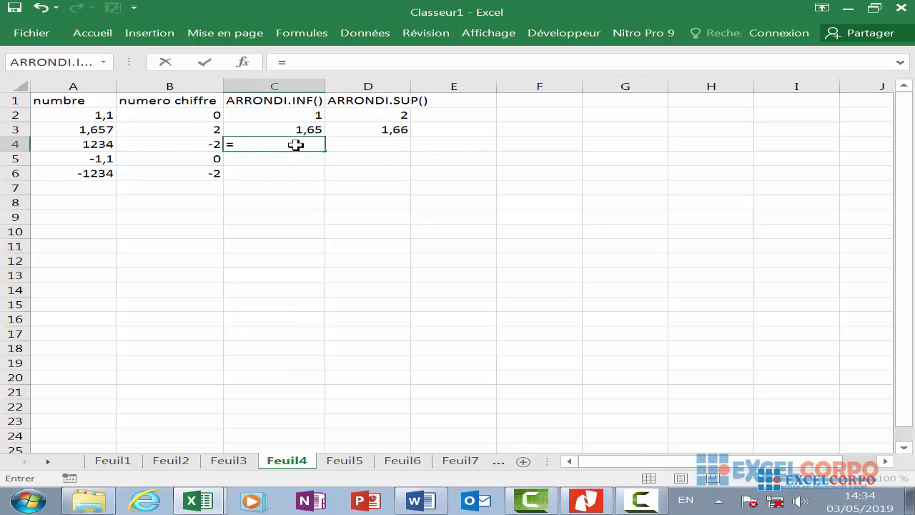
pyautogui.write('arr')
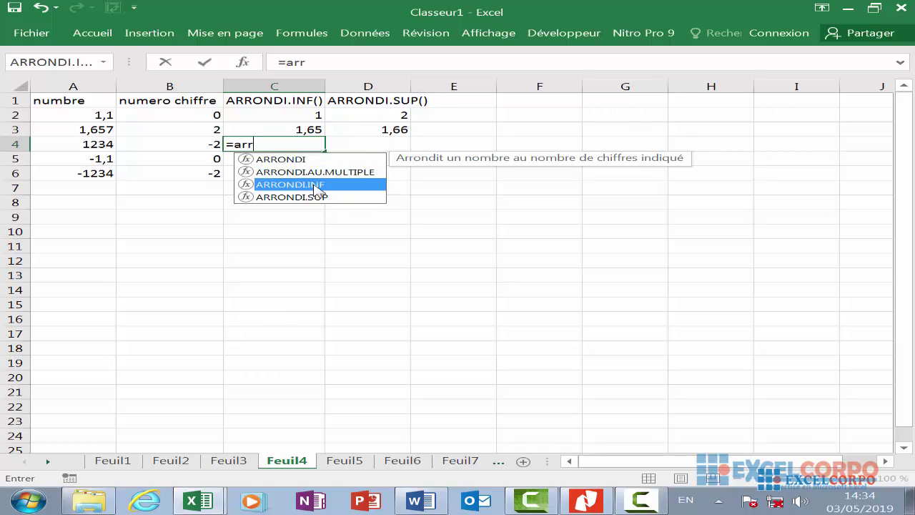
pyautogui.doubleClick(314, 184)
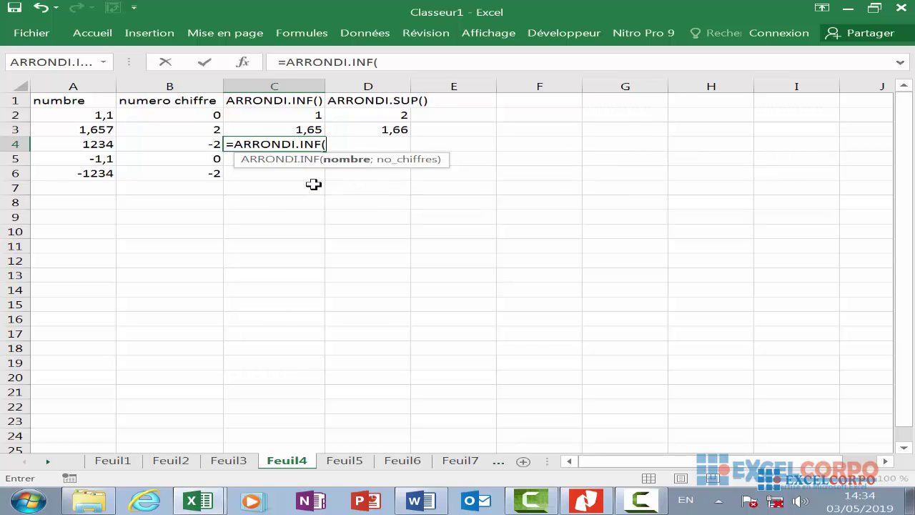
pyautogui.click(104, 147)
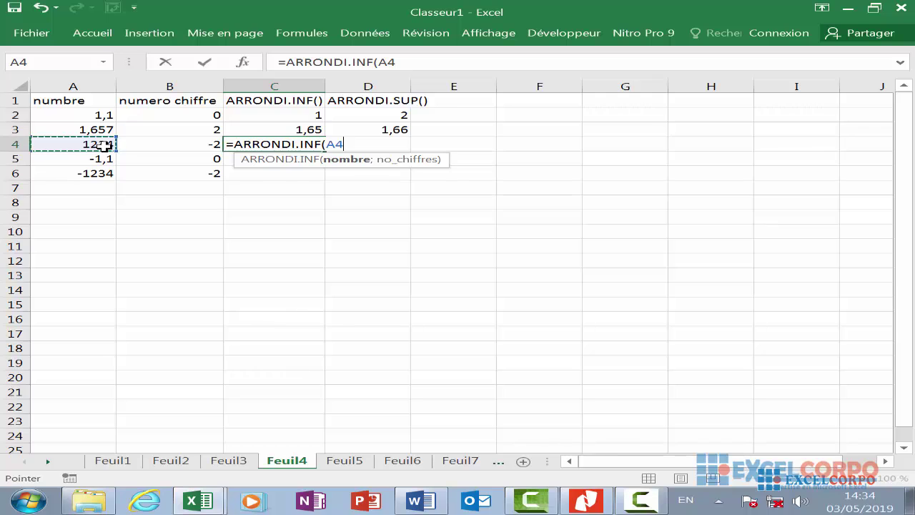
pyautogui.write(';')
pyautogui.click(168, 146)
pyautogui.press('Return')
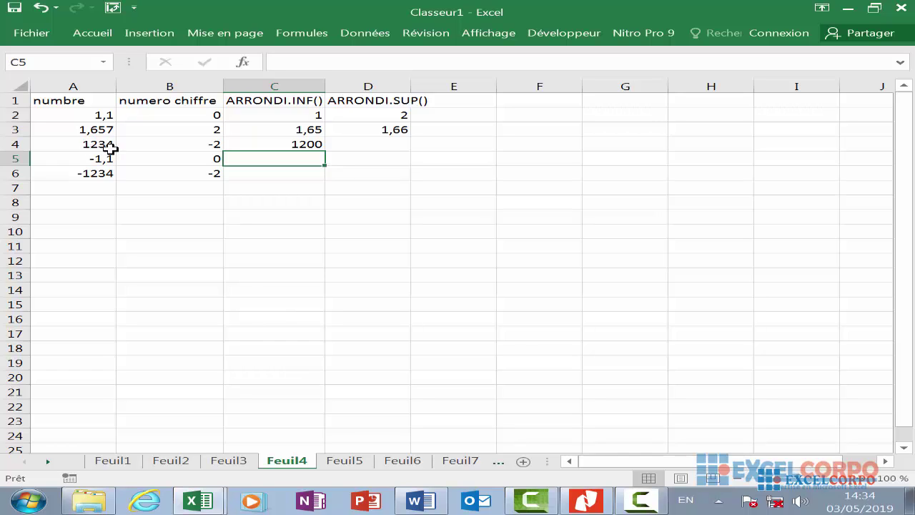
# Enter =ARRONDI.SUP(A4;B4) in D4 so it shows 1300.
pyautogui.click(416, 146)
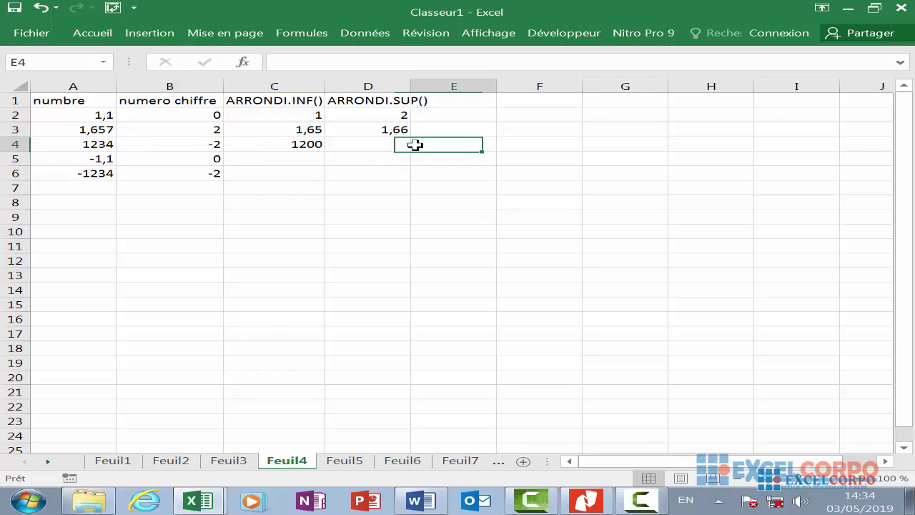
pyautogui.click(354, 146)
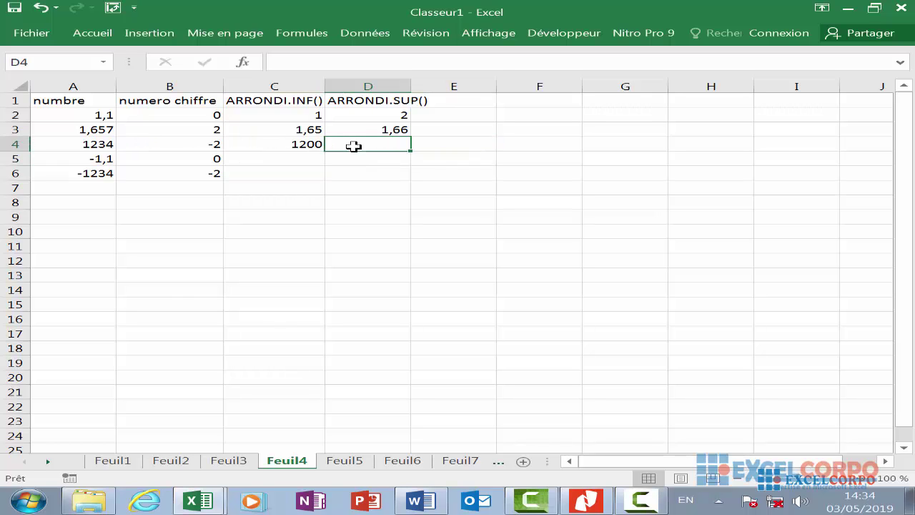
pyautogui.write('=a')
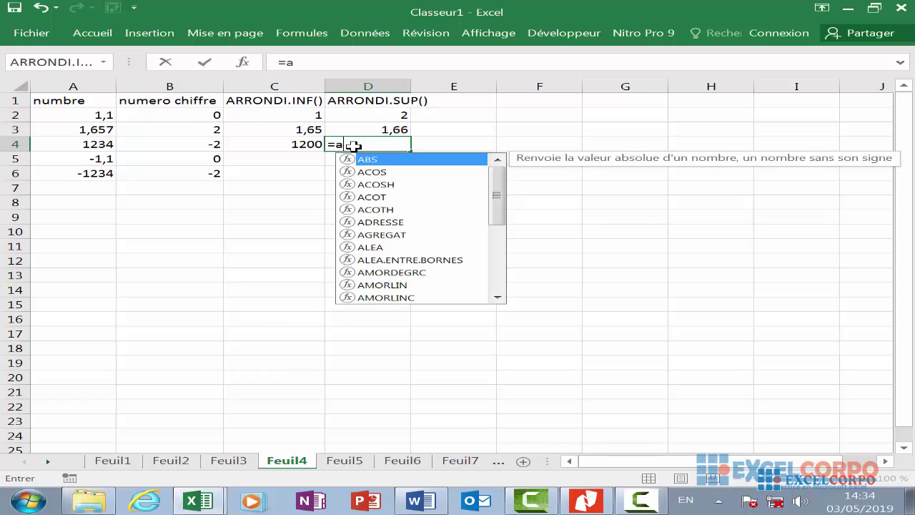
pyautogui.write('r')
pyautogui.doubleClick(410, 197)
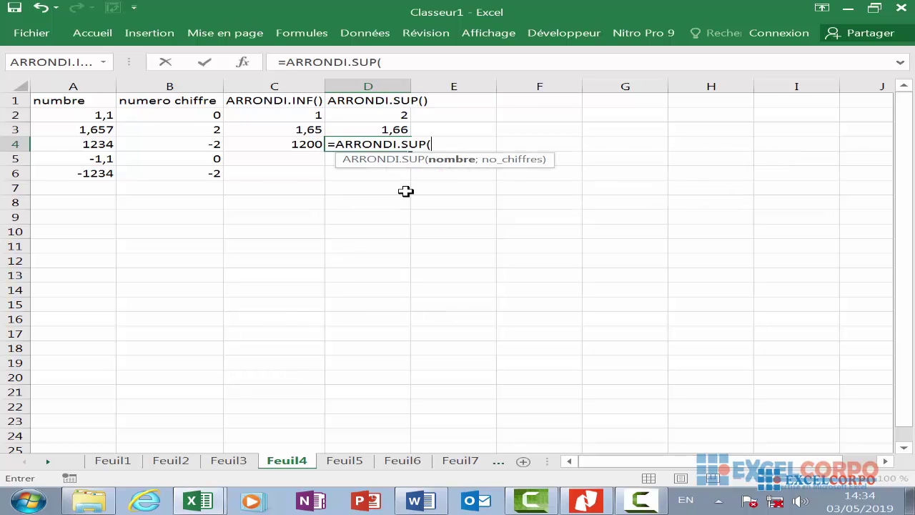
pyautogui.click(90, 146)
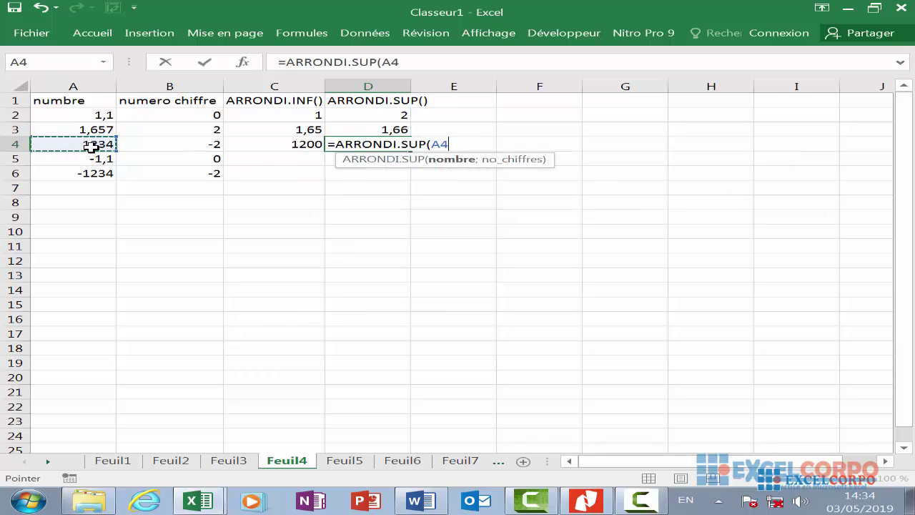
pyautogui.write(';')
pyautogui.click(204, 147)
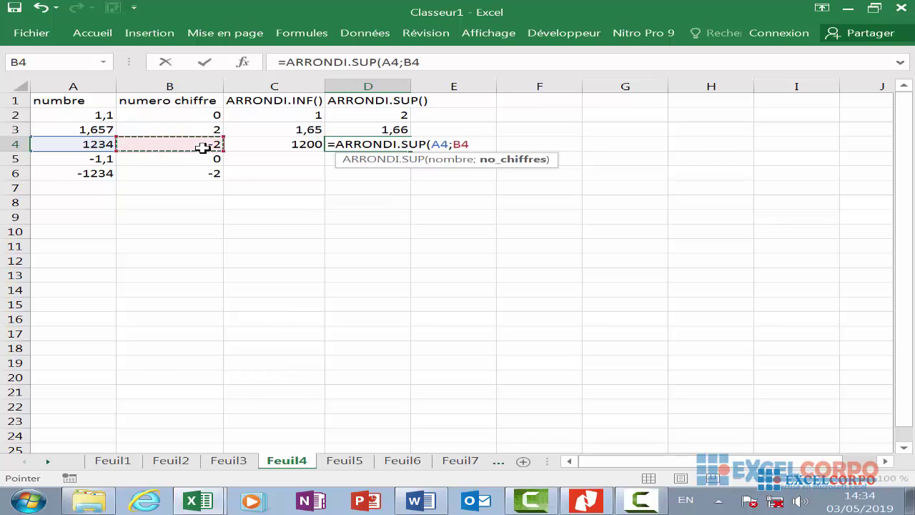
pyautogui.press('Return')
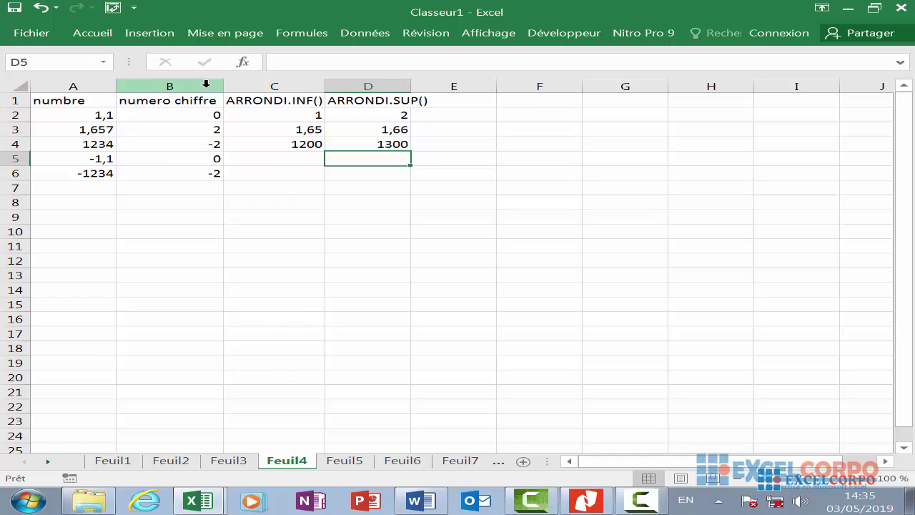
# Enter =ARRONDI.INF(A5;B5) in C5 so it shows -1.
pyautogui.click(293, 158)
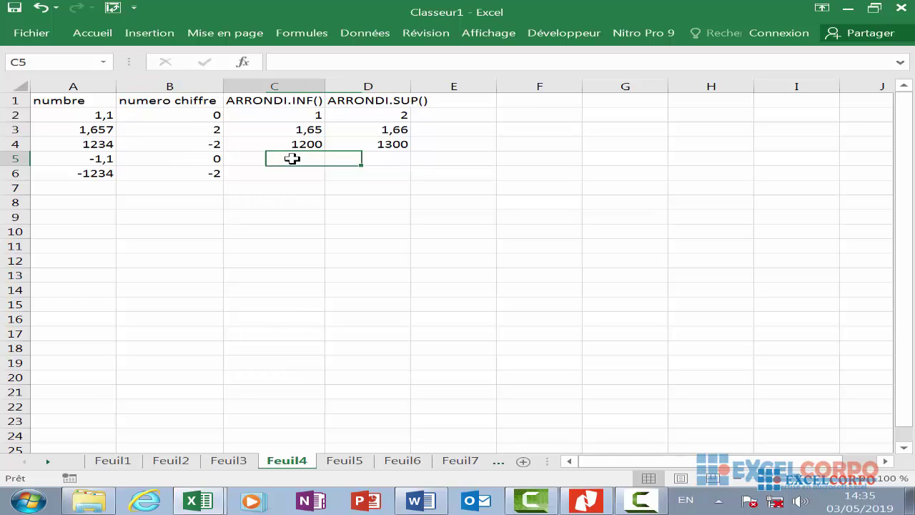
pyautogui.write('=')
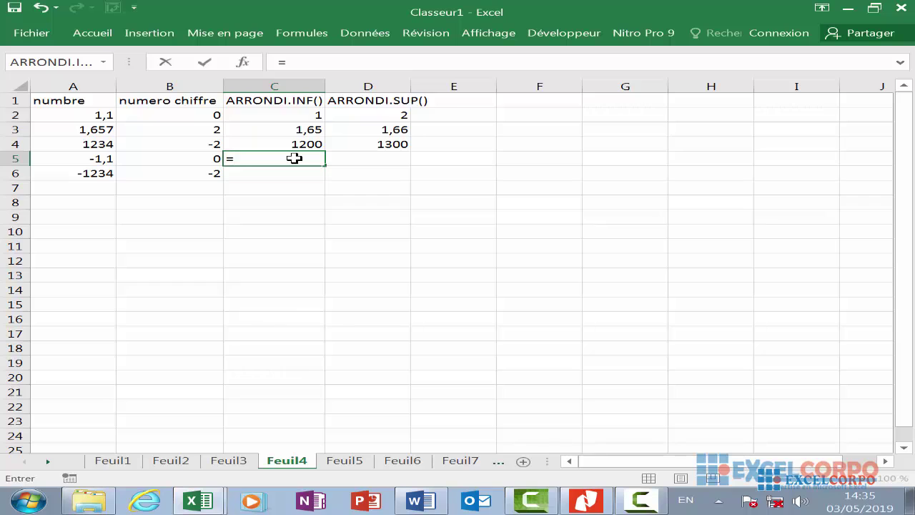
pyautogui.write('arr')
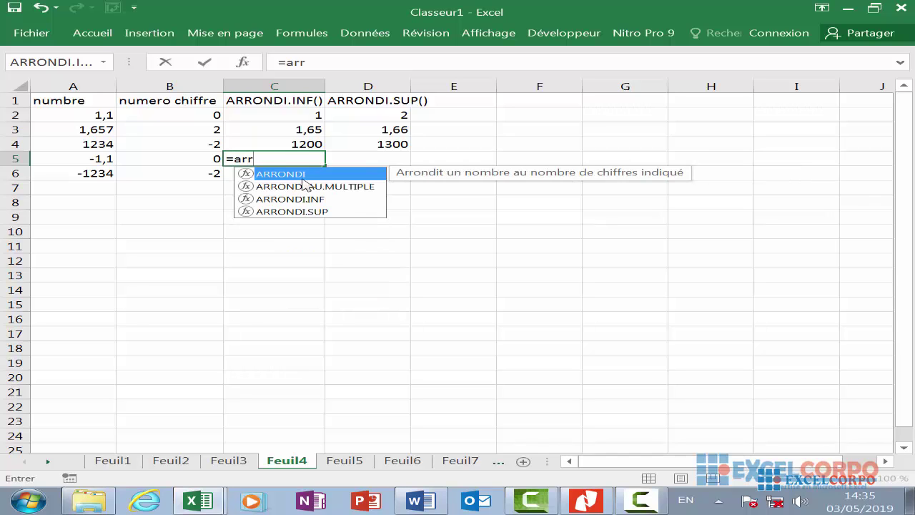
pyautogui.doubleClick(300, 200)
pyautogui.click(99, 160)
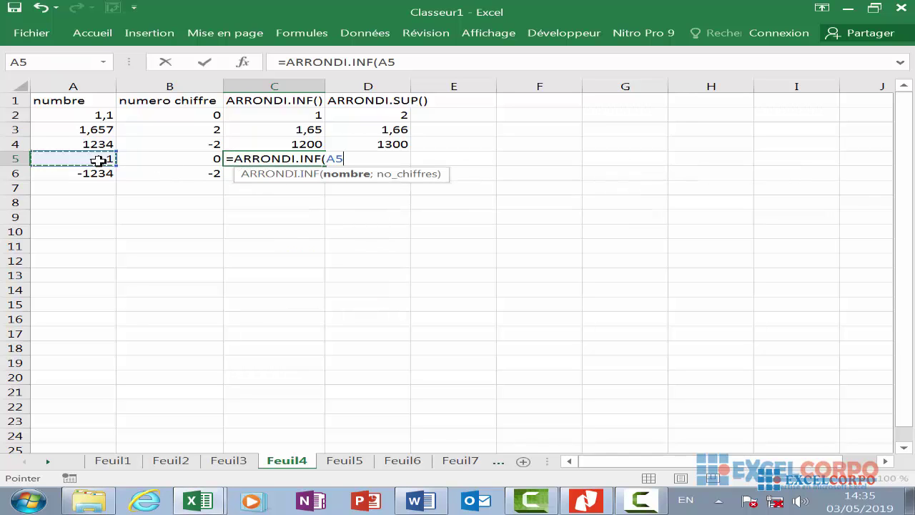
pyautogui.write(';')
pyautogui.click(169, 158)
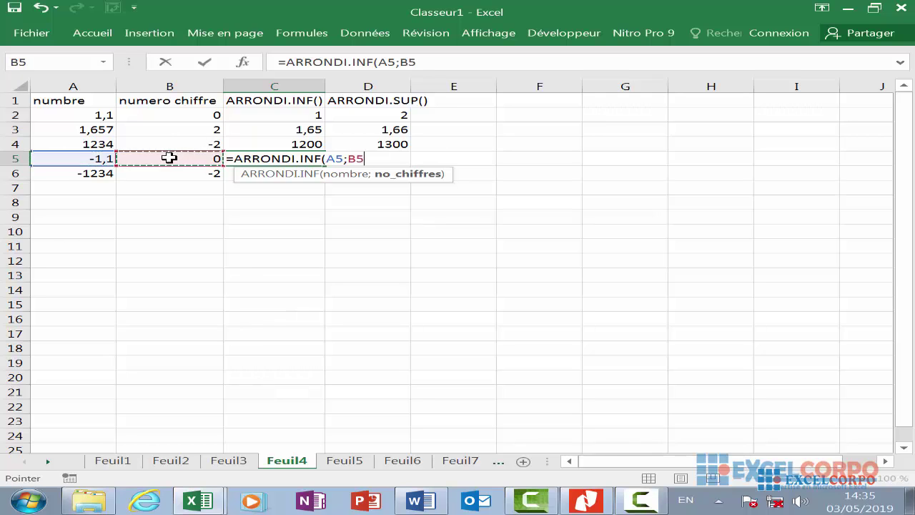
pyautogui.press('Return')
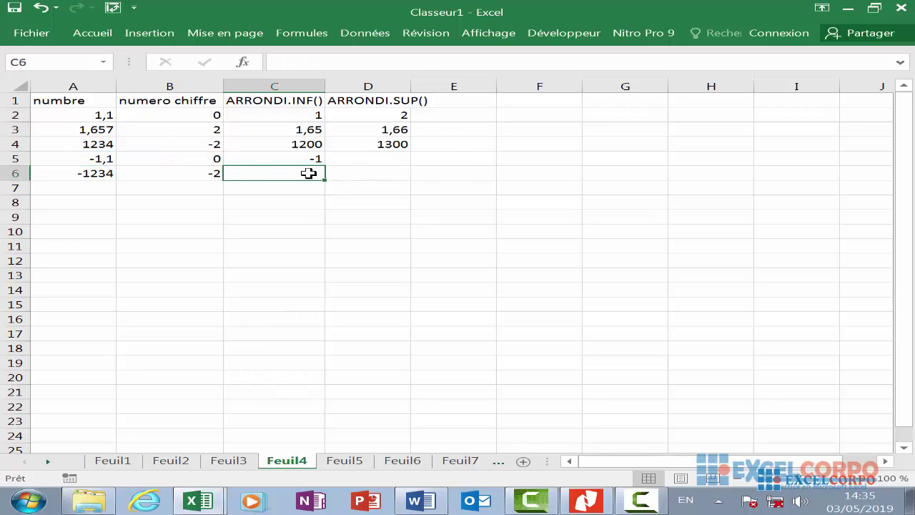
# Enter =ARRONDI.SUP(A5;B5) in D5 so it shows -2.
pyautogui.click(399, 161)
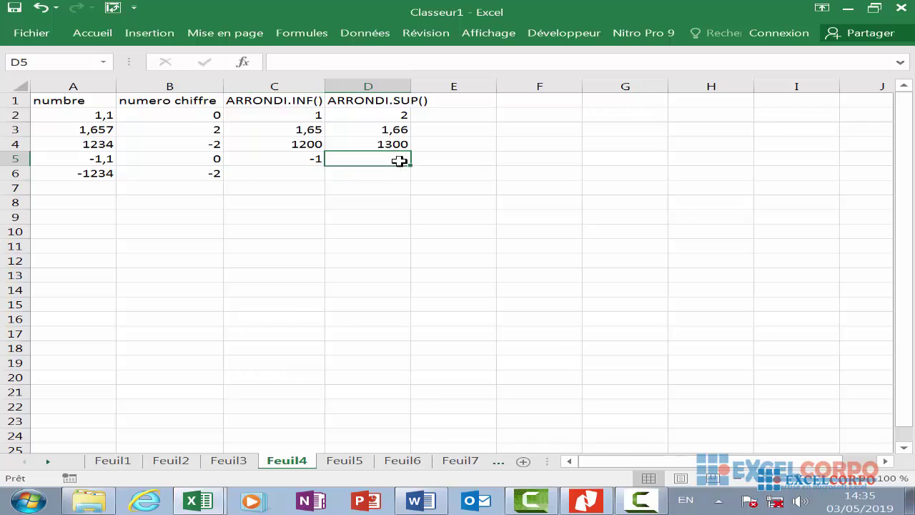
pyautogui.write('=a')
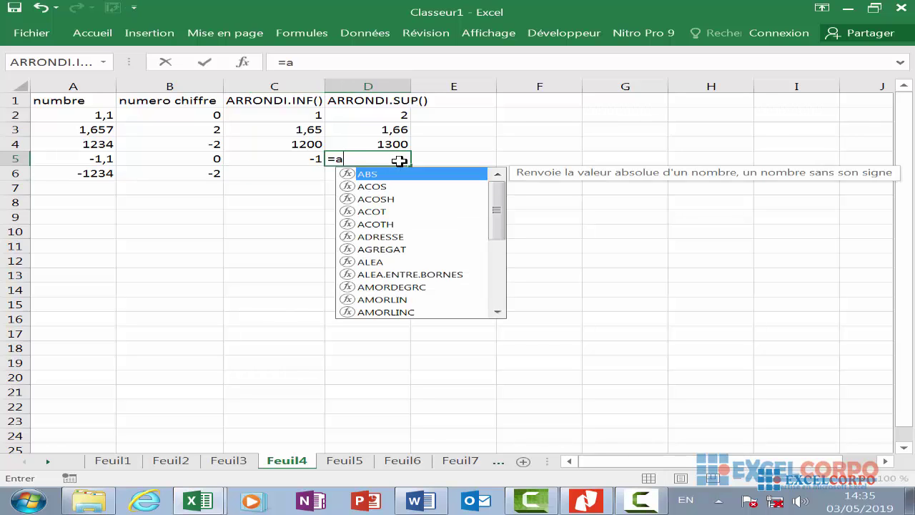
pyautogui.write('rr')
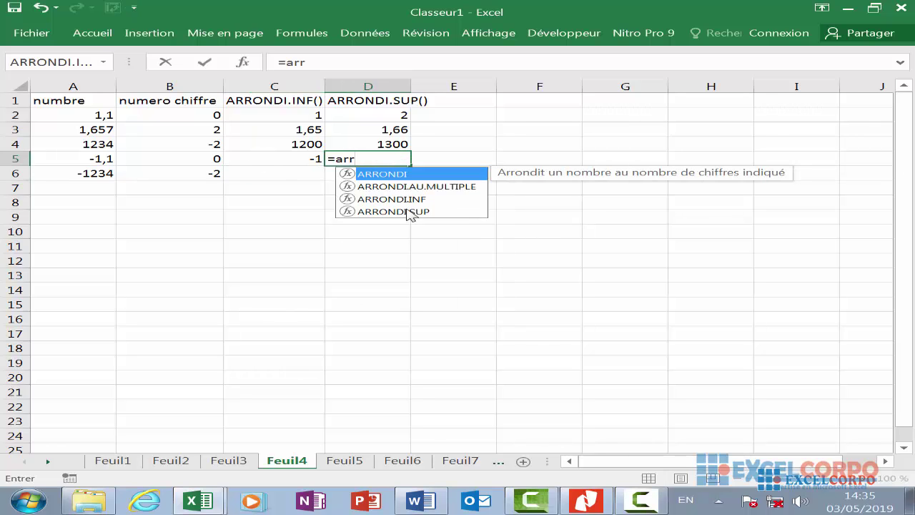
pyautogui.doubleClick(408, 211)
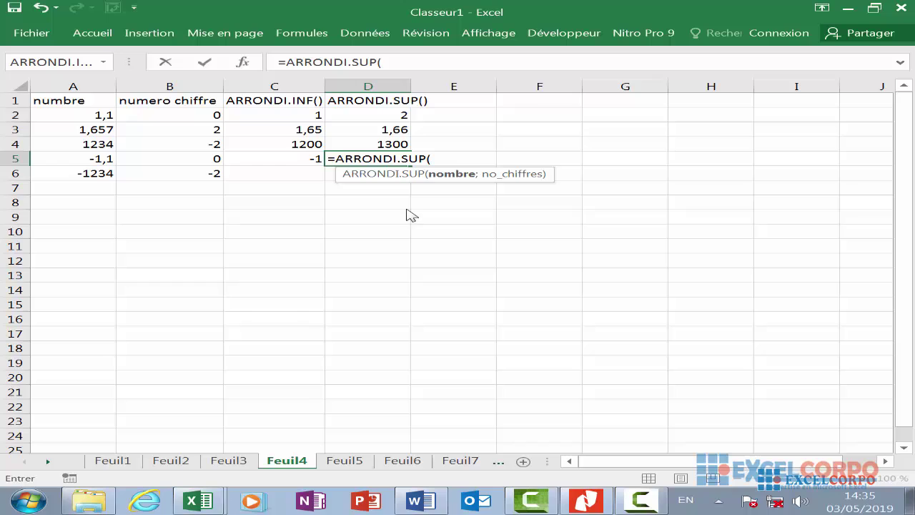
pyautogui.click(97, 159)
pyautogui.write(';')
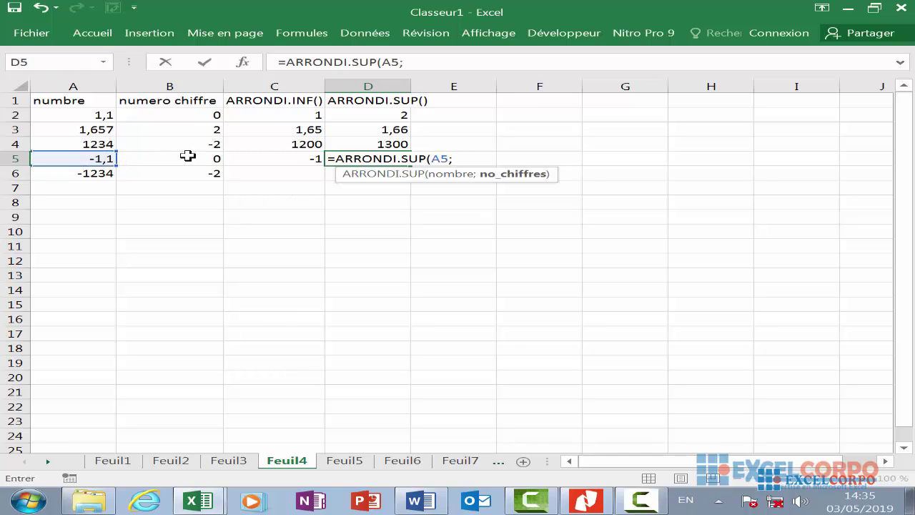
pyautogui.click(190, 159)
pyautogui.press('Return')
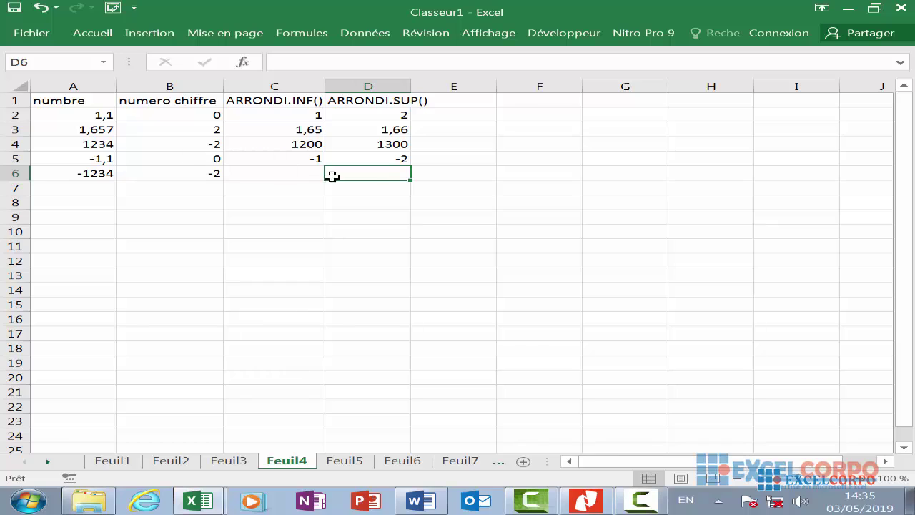